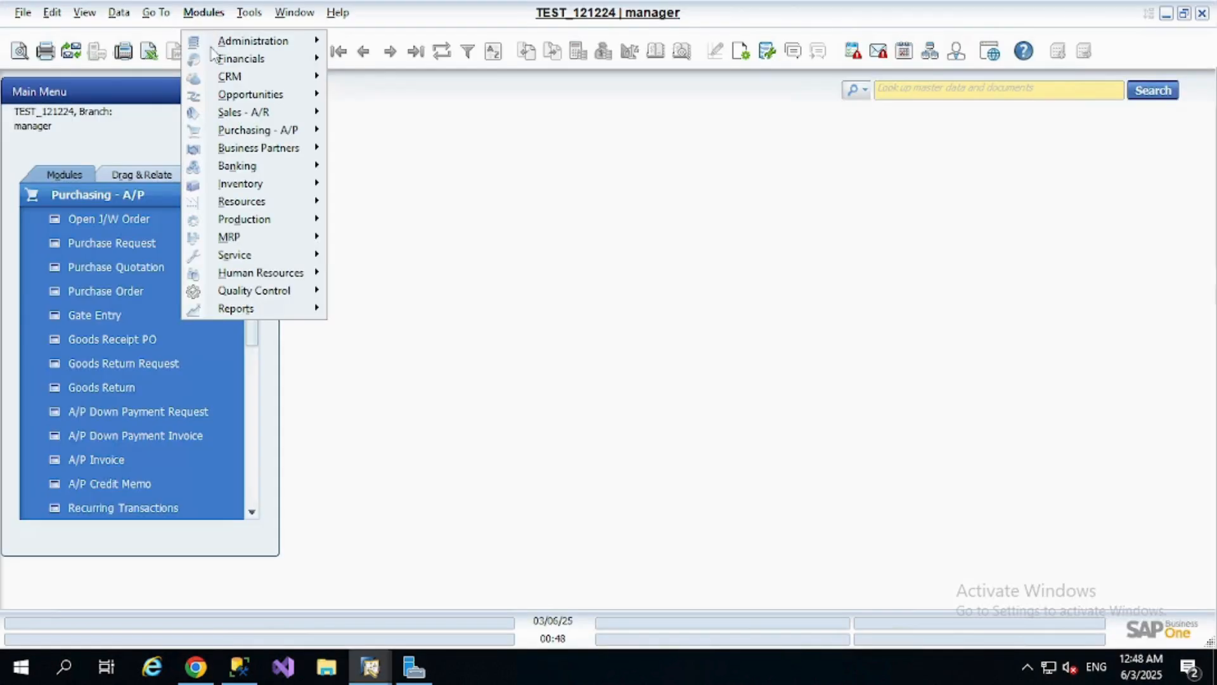
# Open General Settings from System Initialization to review the Services settings for messages, mailer and alert service
pyautogui.click(249, 12)
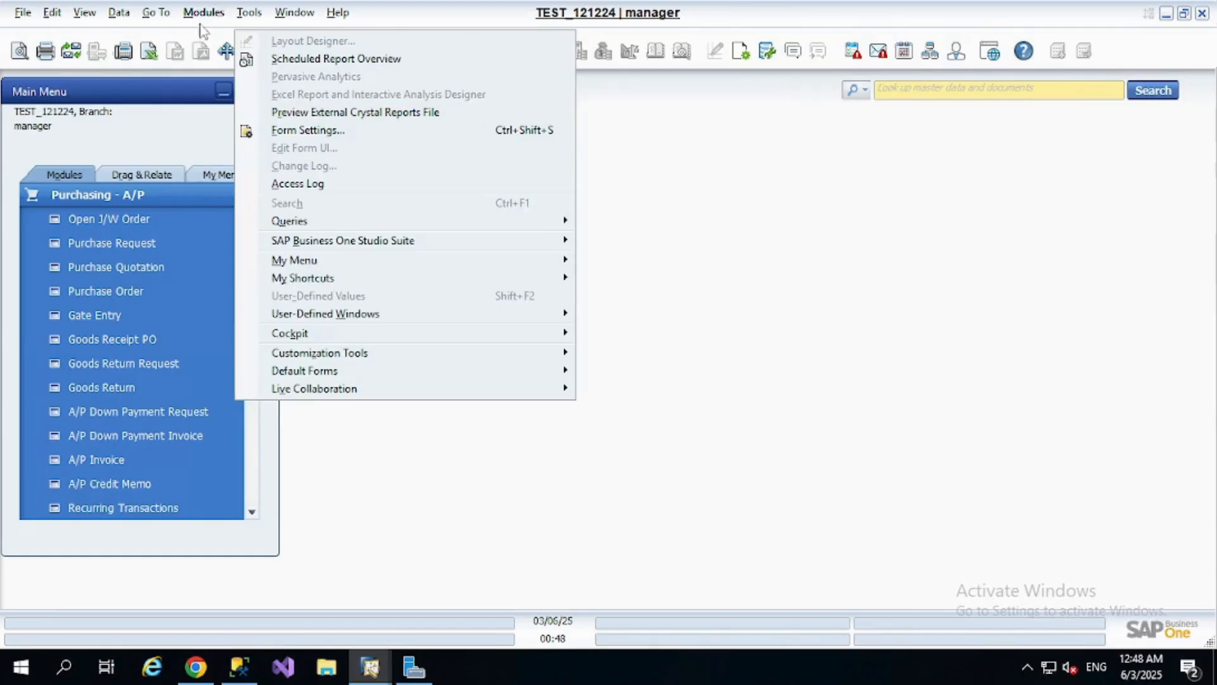
pyautogui.moveTo(204, 14)
pyautogui.moveTo(292, 43)
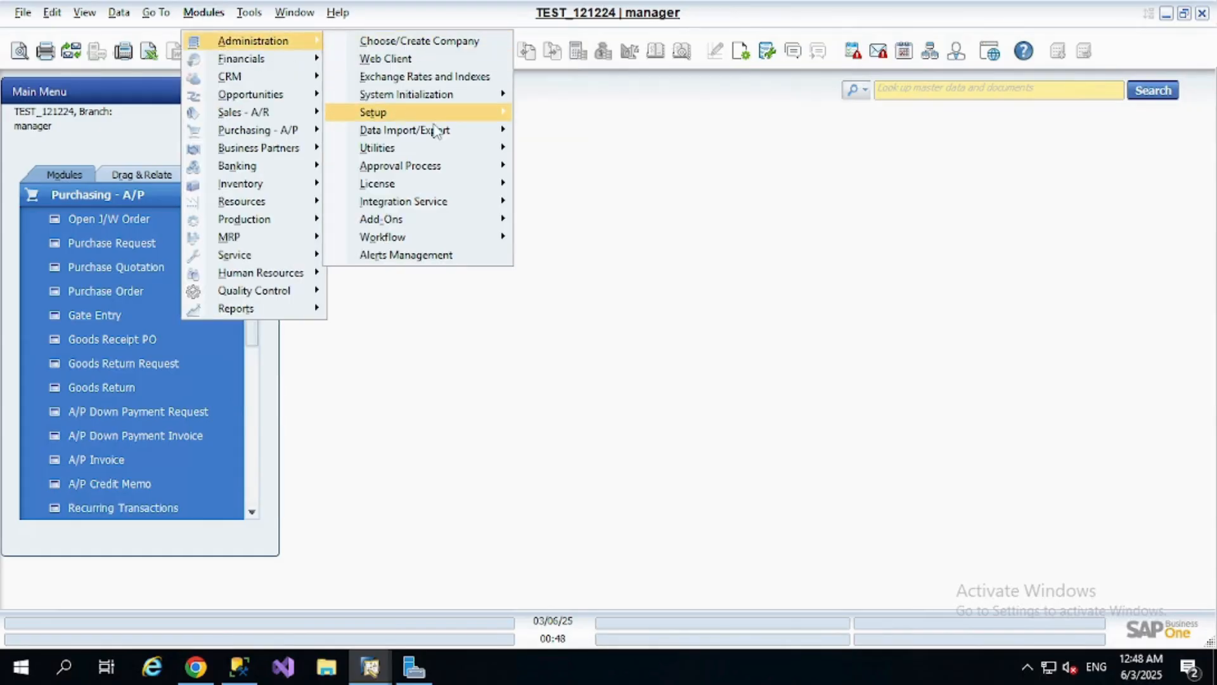
pyautogui.moveTo(460, 96)
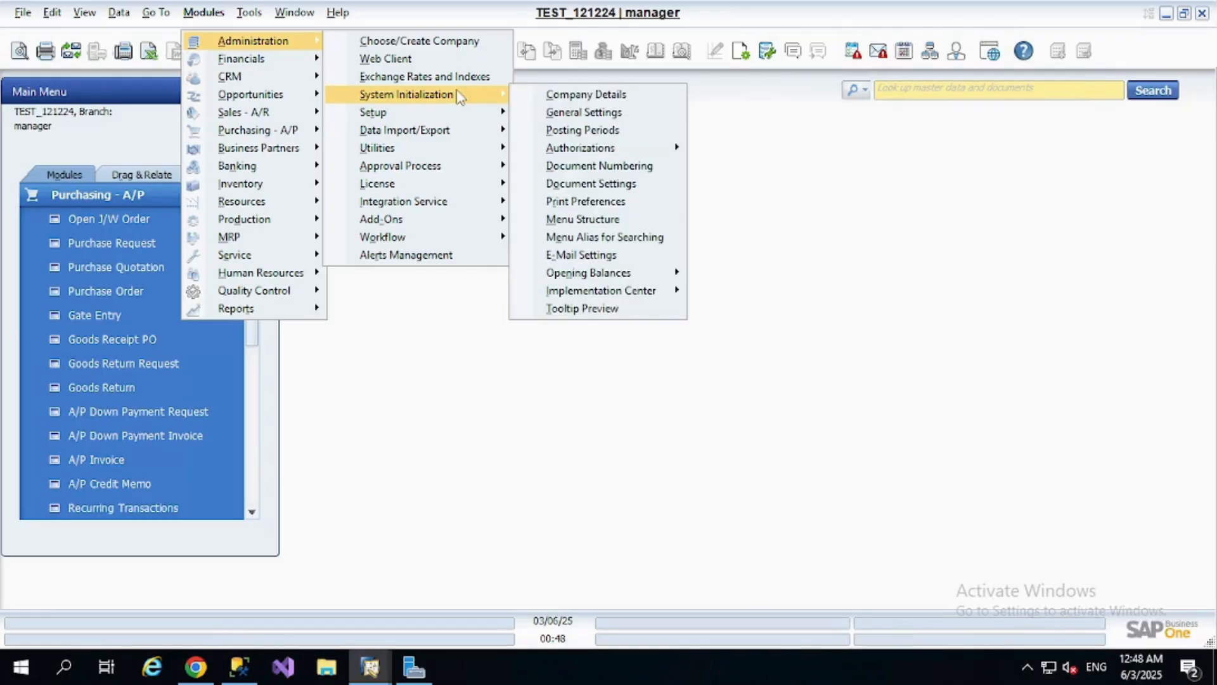
pyautogui.click(625, 112)
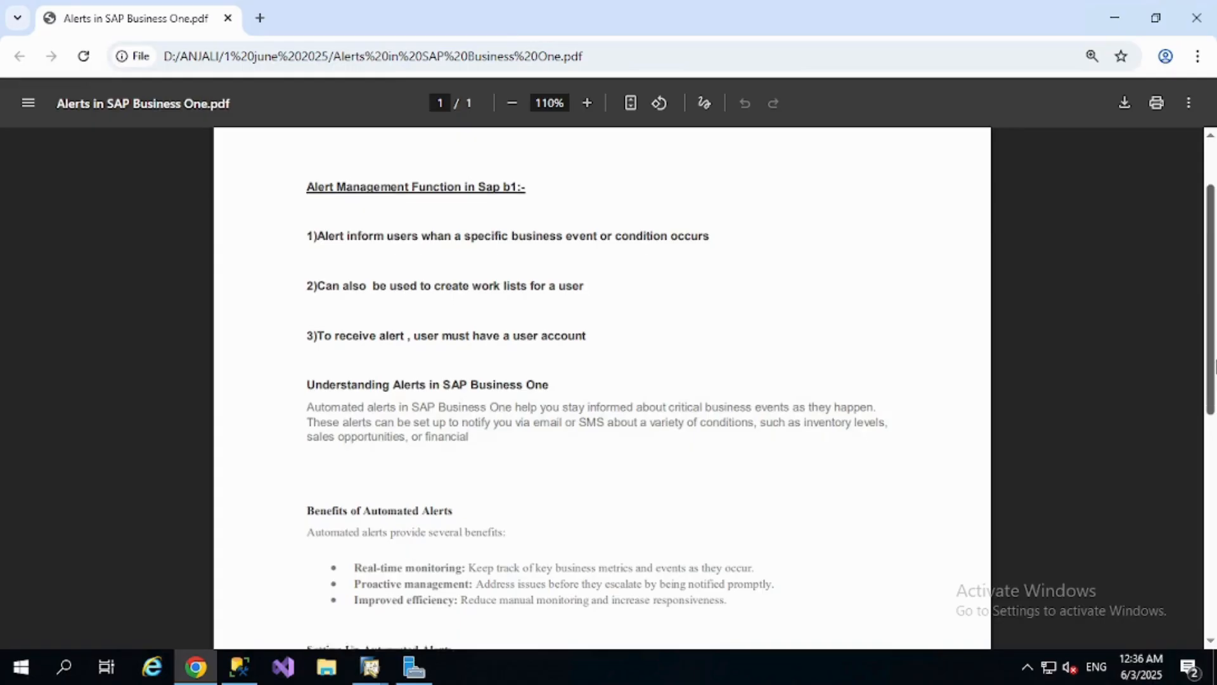
# Read the automated alert setup steps in the "Alerts in SAP Business One" PDF in Chrome, highlighting the alert frequency options
pyautogui.scroll(-2, 1212, 342)
pyautogui.scroll(-2, 1212, 371)
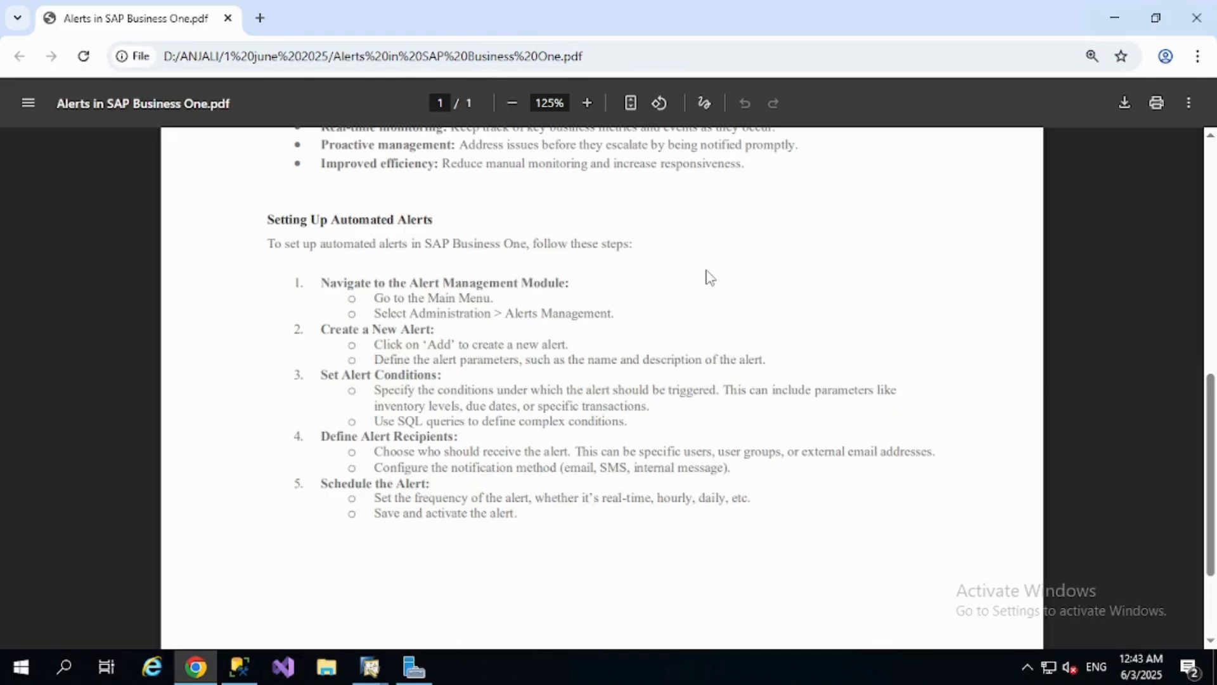
pyautogui.moveTo(560, 501); pyautogui.dragTo(766, 497)
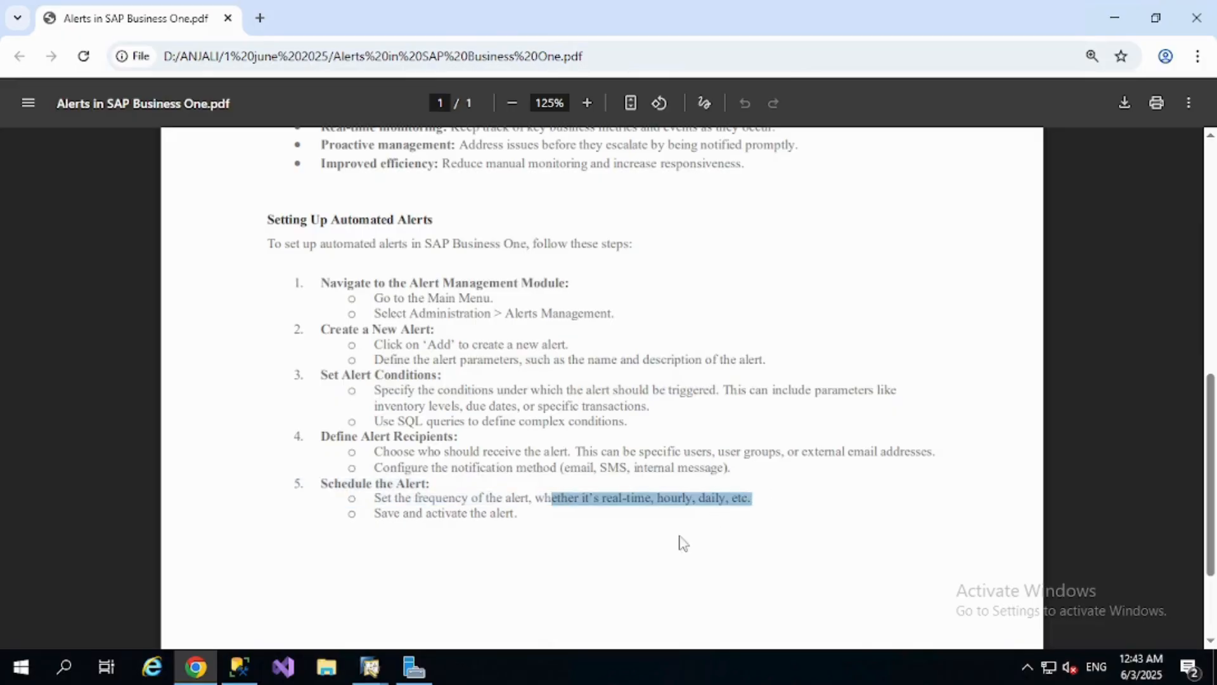
pyautogui.click(570, 501)
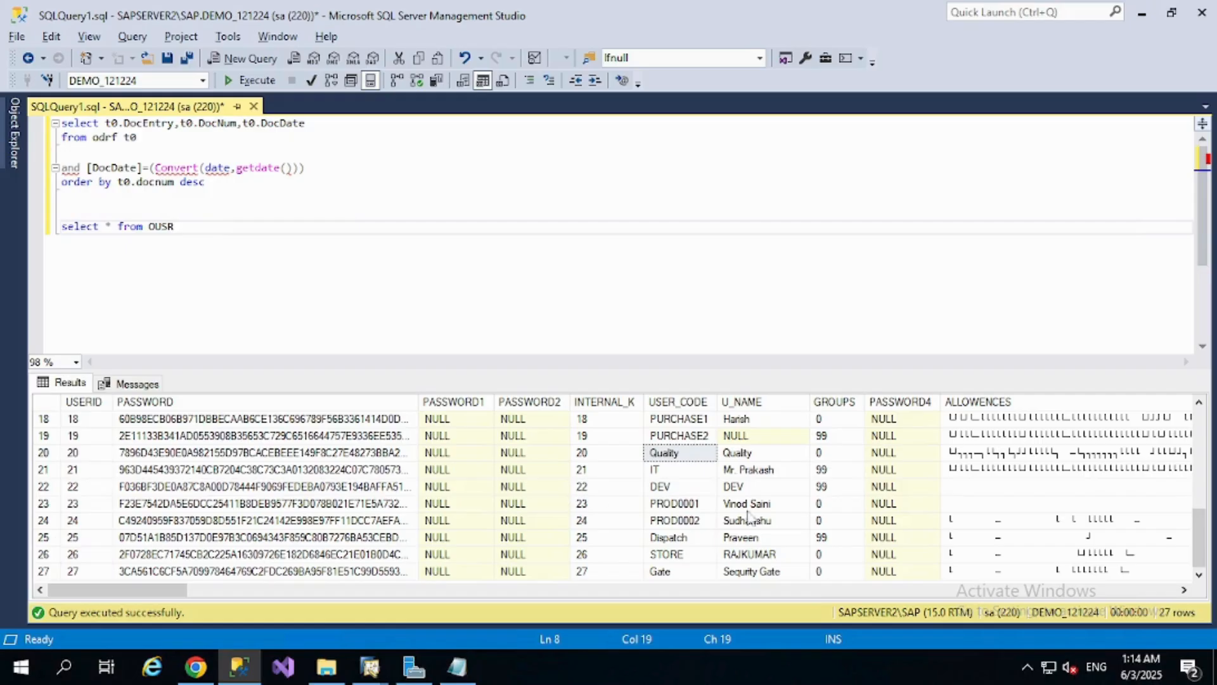
# Change the source table in the first SQL query's FROM clause to oRDR with the alias T0
pyautogui.click(206, 136)
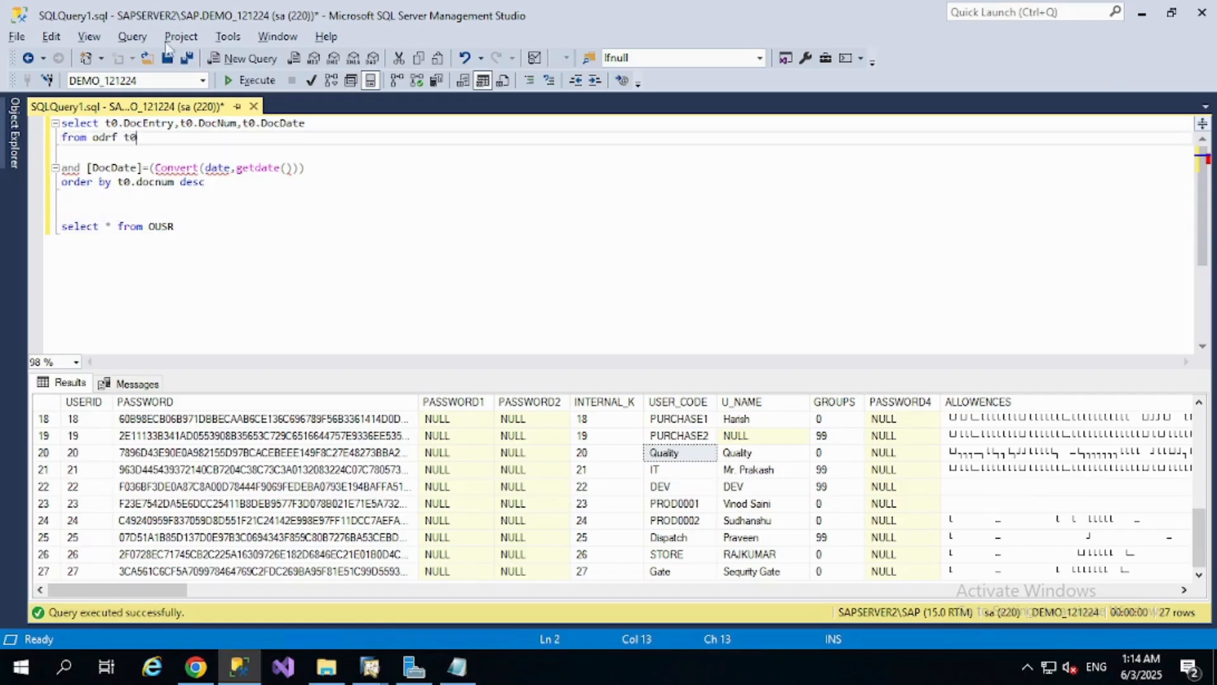
pyautogui.press('BackSpace')
pyautogui.press('BackSpace')
pyautogui.press('BackSpace')
pyautogui.press('BackSpace')
pyautogui.press('BackSpace')
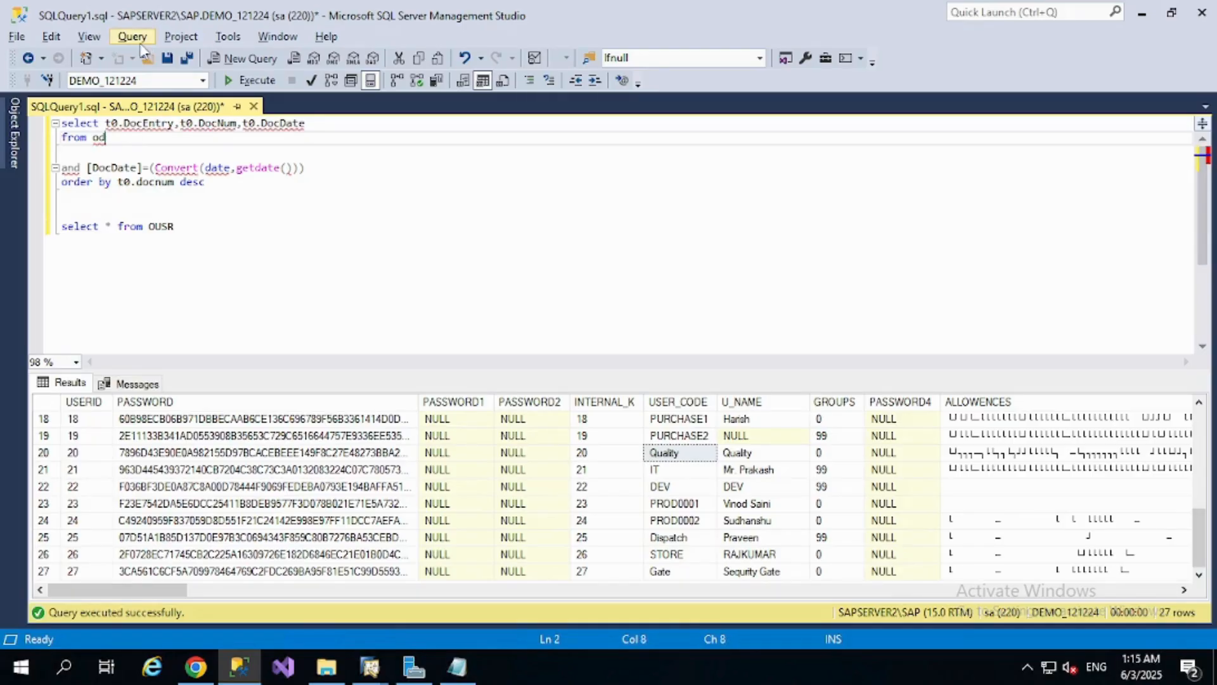
pyautogui.write('RDR')
pyautogui.press('BackSpace')
pyautogui.press('BackSpace')
pyautogui.press('BackSpace')
pyautogui.press('BackSpace')
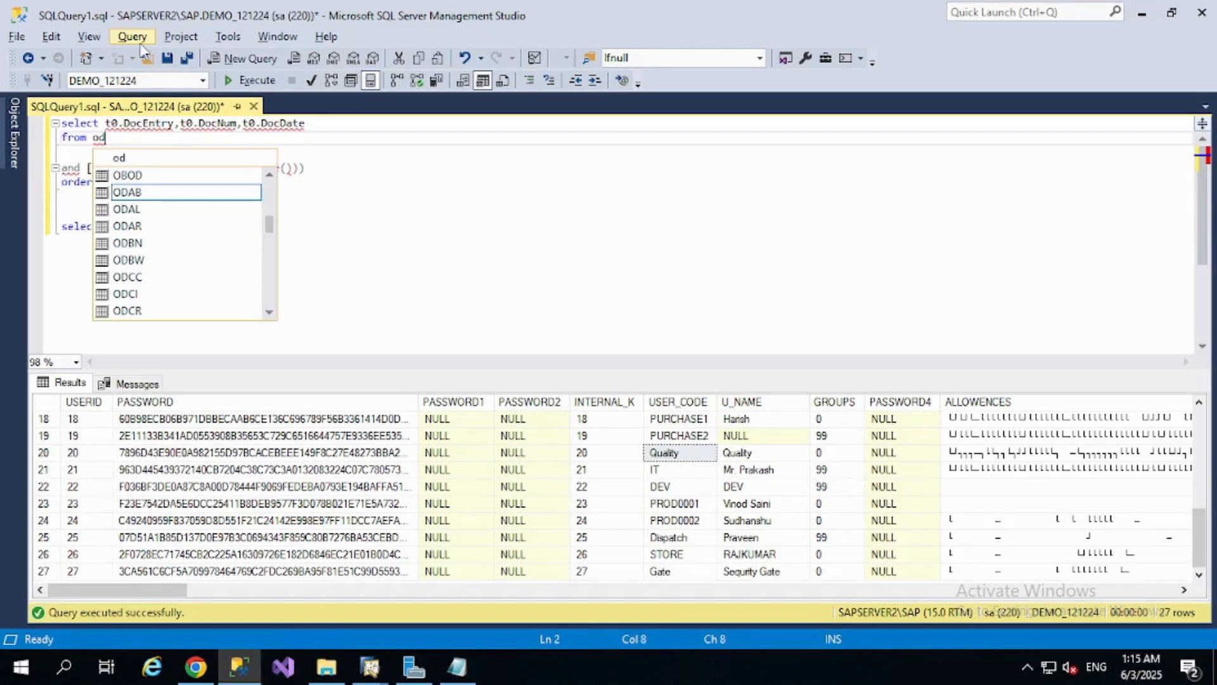
pyautogui.write('RDR')
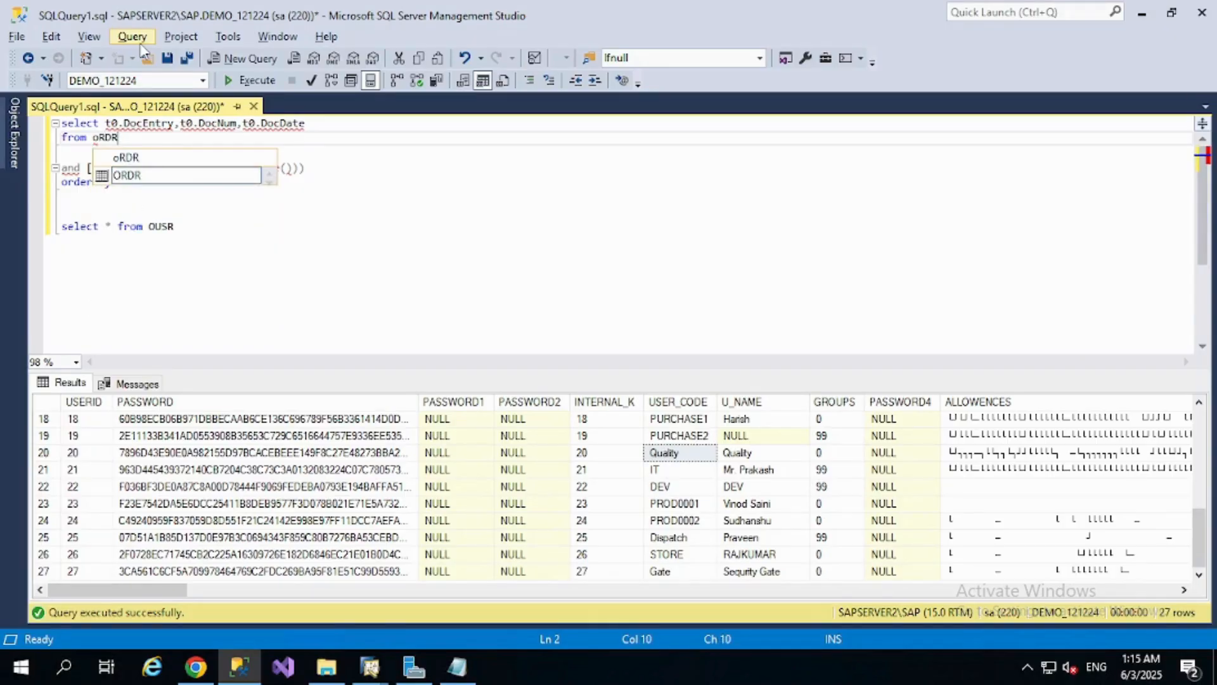
pyautogui.write(' T0')
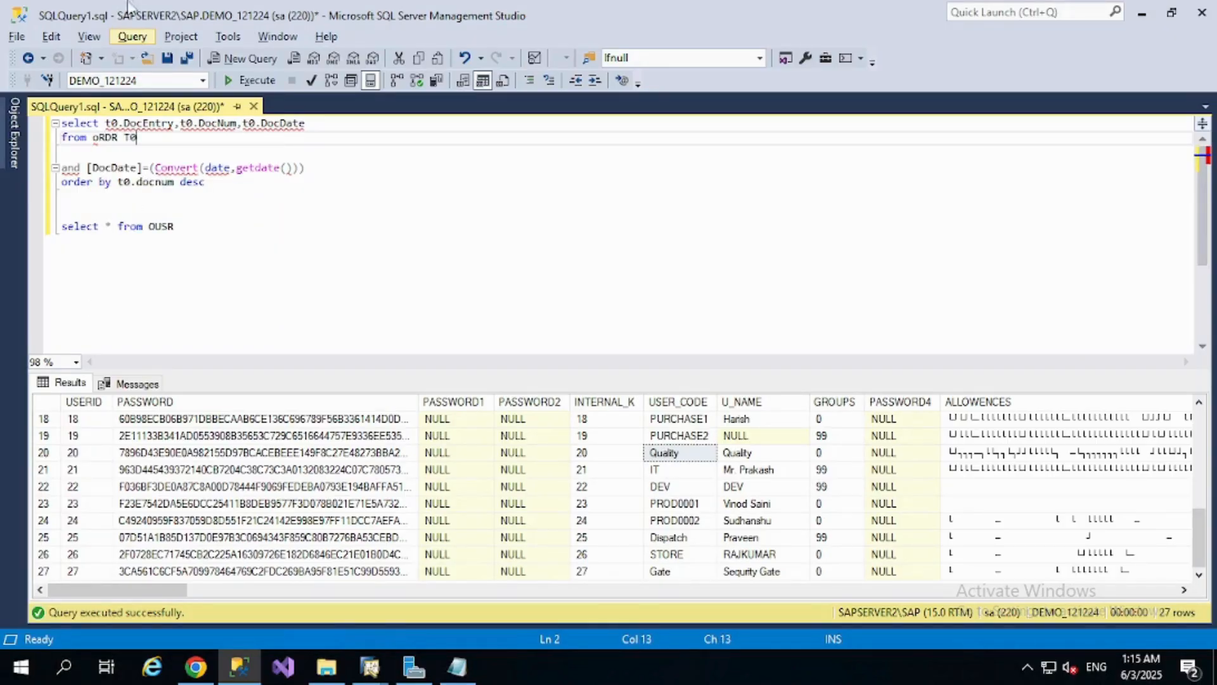
# Add a where clause to the first query and replace the leading "and" before [DocDate] with the T0. prefix
pyautogui.click(150, 148)
pyautogui.write('where')
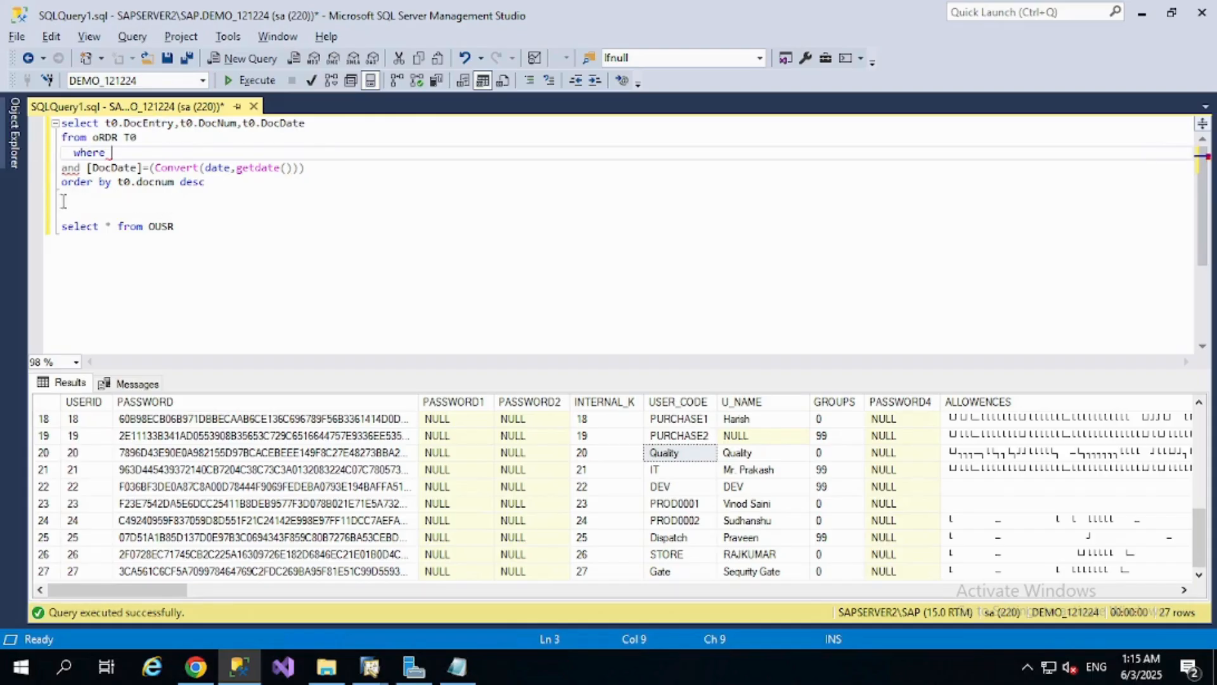
pyautogui.click(87, 168)
pyautogui.press('BackSpace')
pyautogui.press('BackSpace')
pyautogui.press('BackSpace')
pyautogui.press('BackSpace')
pyautogui.write('T0.')
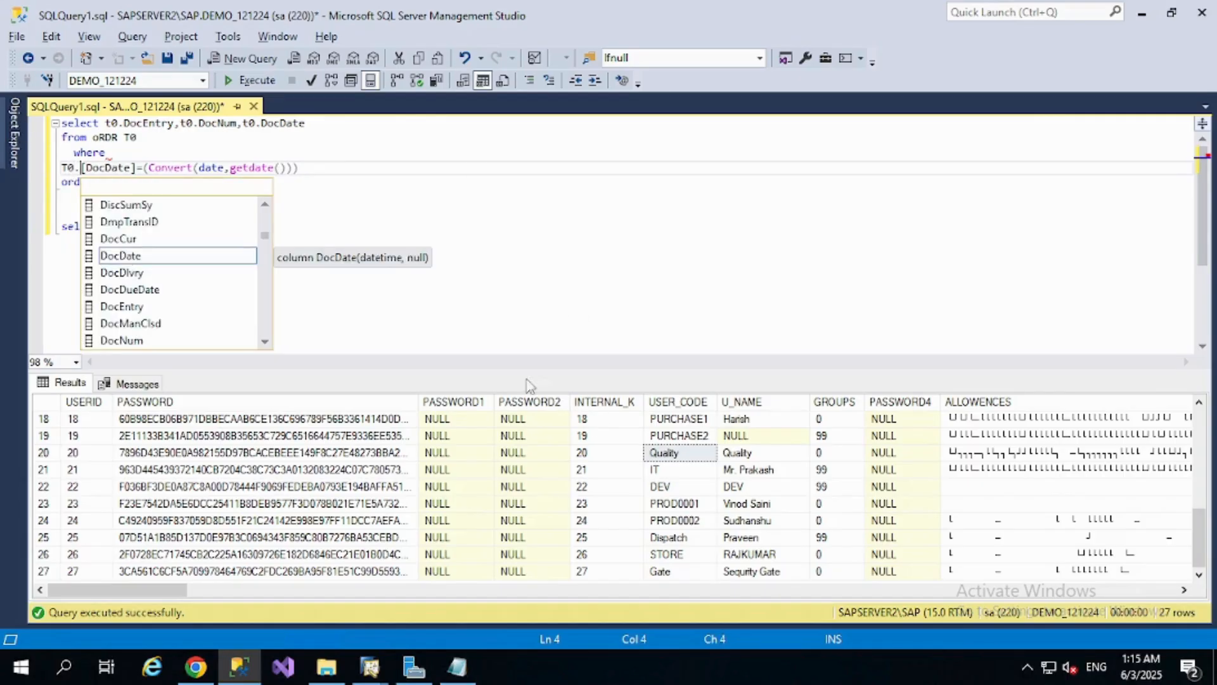
# Select only the oRDR query, from its select line through its order by line, and execute it
pyautogui.click(389, 198)
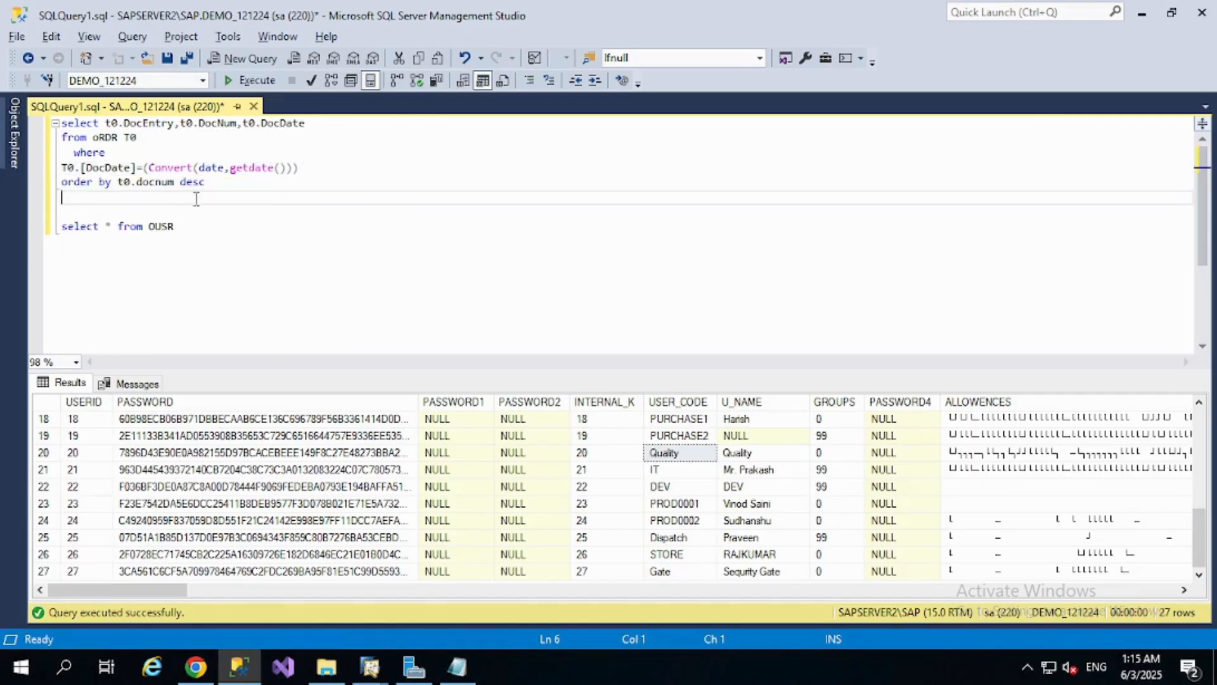
pyautogui.moveTo(227, 183); pyautogui.dragTo(6, 115)
pyautogui.hotkey('ctrl', 'c')
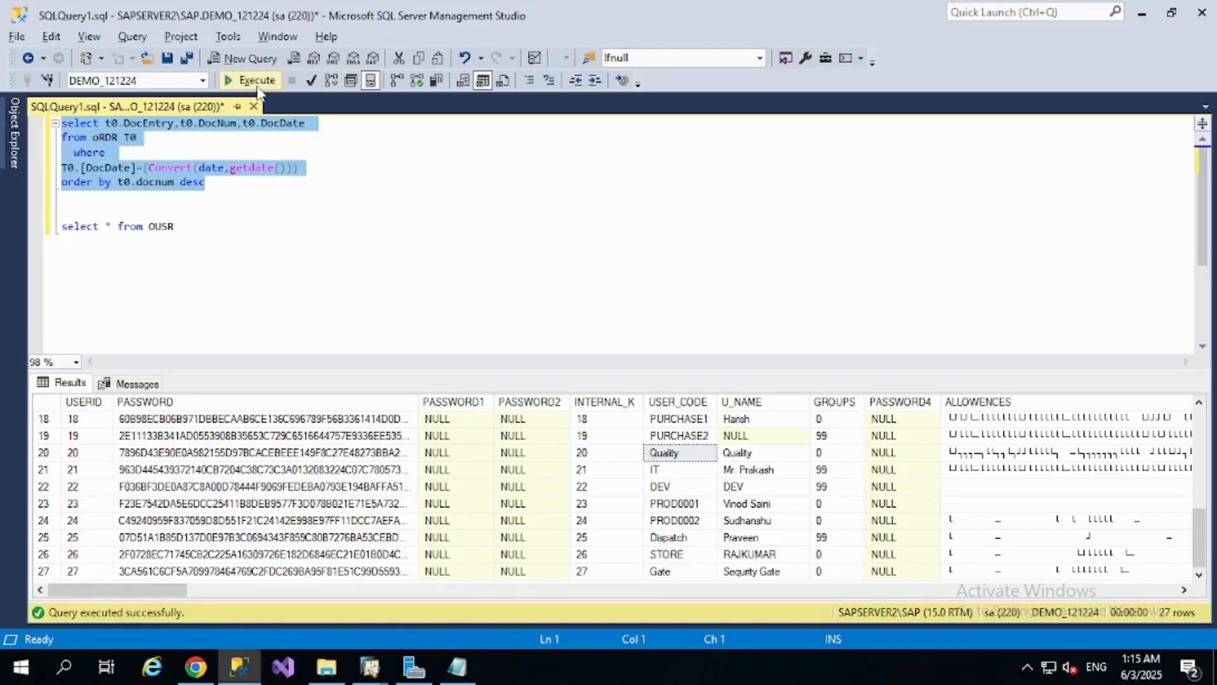
pyautogui.click(254, 80)
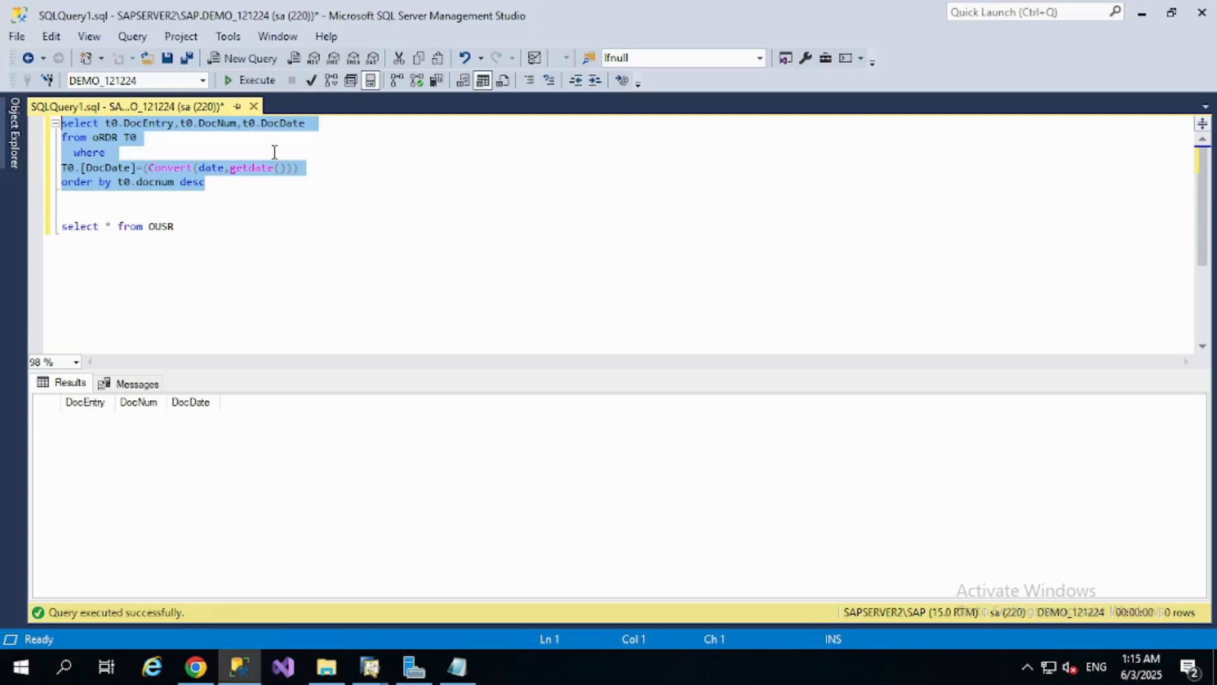
# Switch to the TEST_121224 SAP Business One window and open a Query Preview from an empty Query Generator
pyautogui.click(370, 667)
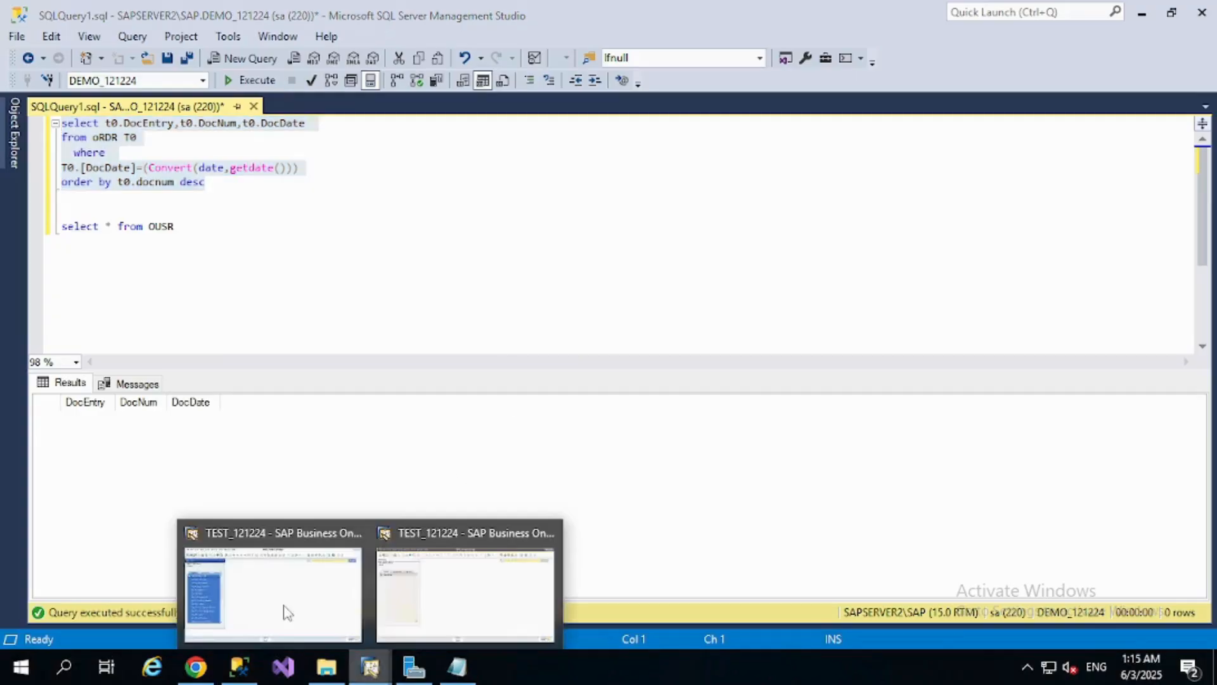
pyautogui.click(236, 578)
pyautogui.click(203, 12)
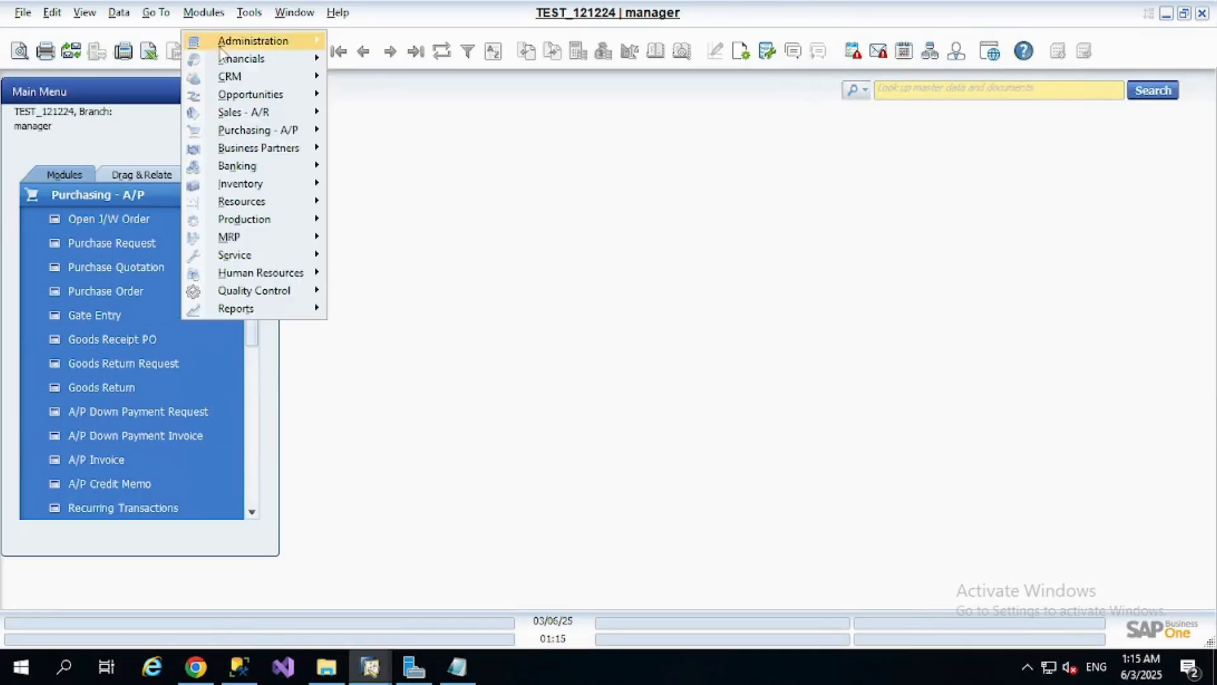
pyautogui.moveTo(246, 48)
pyautogui.moveTo(249, 12)
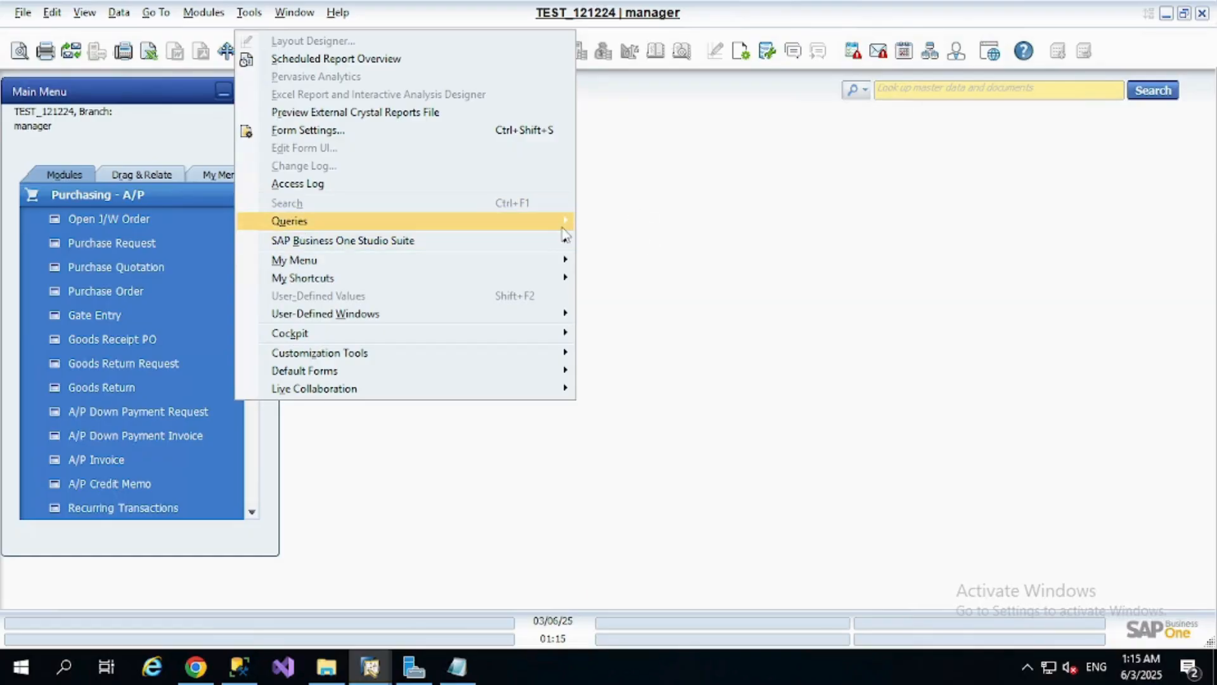
pyautogui.moveTo(562, 220)
pyautogui.click(699, 242)
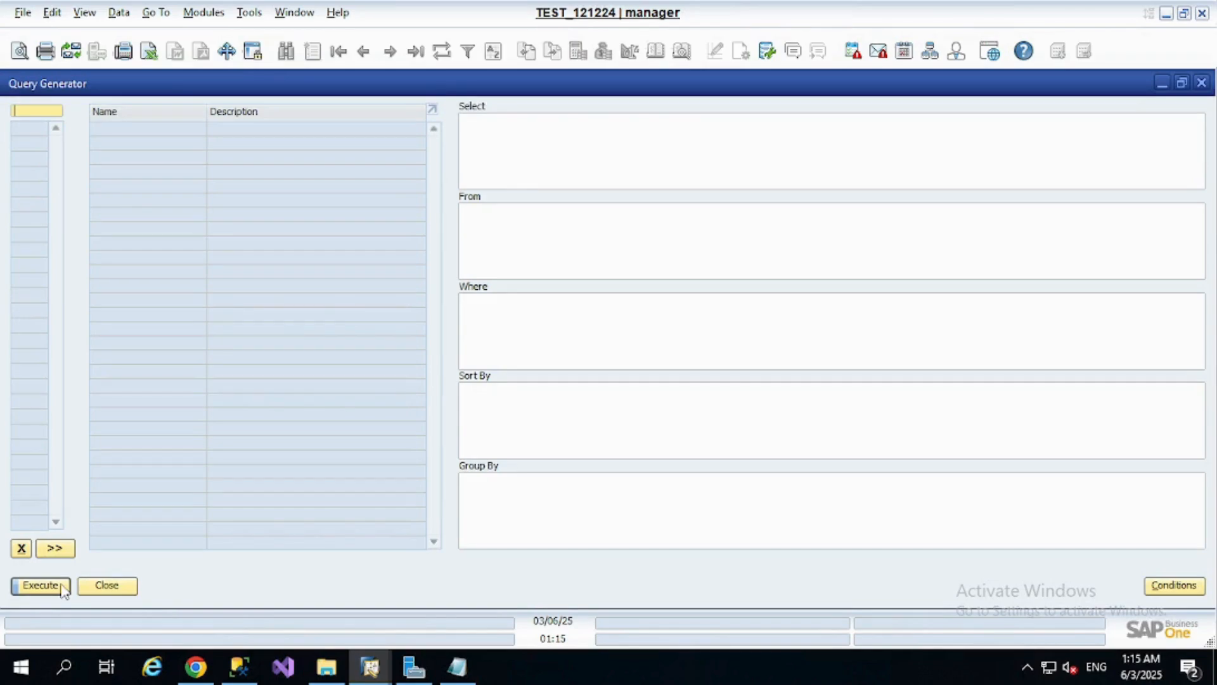
pyautogui.click(54, 585)
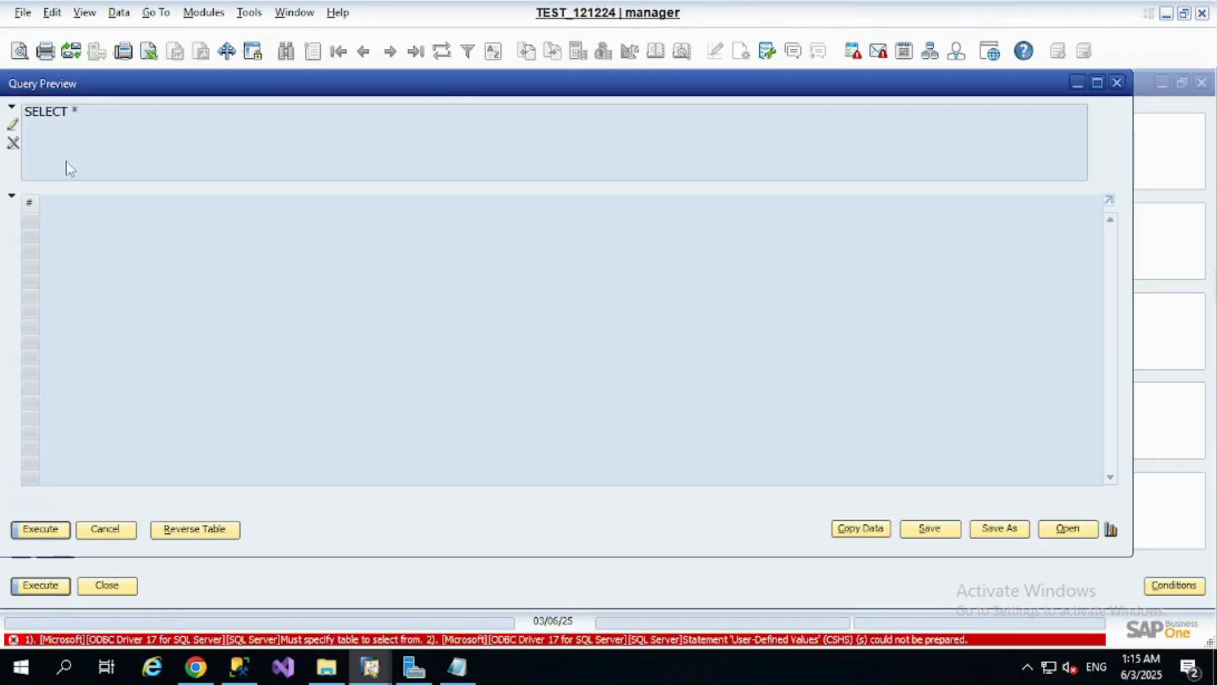
# Replace the default SELECT statement in the query preview with the copied oRDR query filtered on today's DocDate
pyautogui.click(13, 124)
pyautogui.hotkey('ctrl', 'a')
pyautogui.press('Delete')
pyautogui.hotkey('ctrl', 'v')
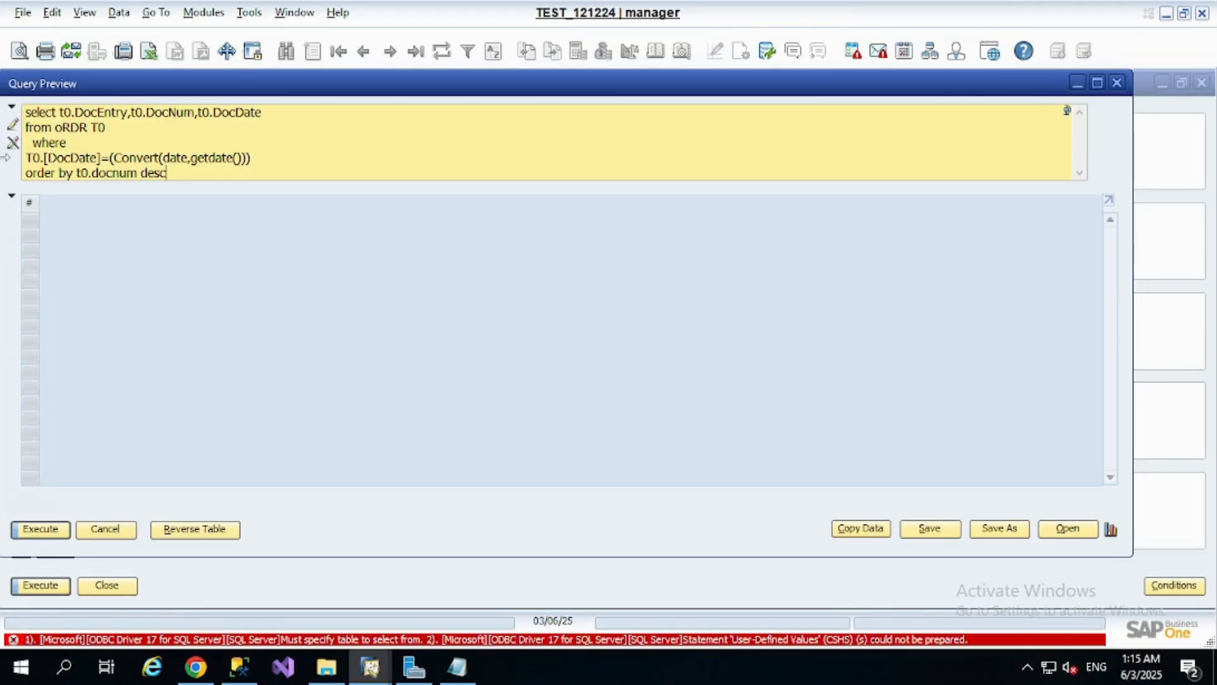
# Save the query under the name DEMO SO in the ALERTS category
pyautogui.click(927, 532)
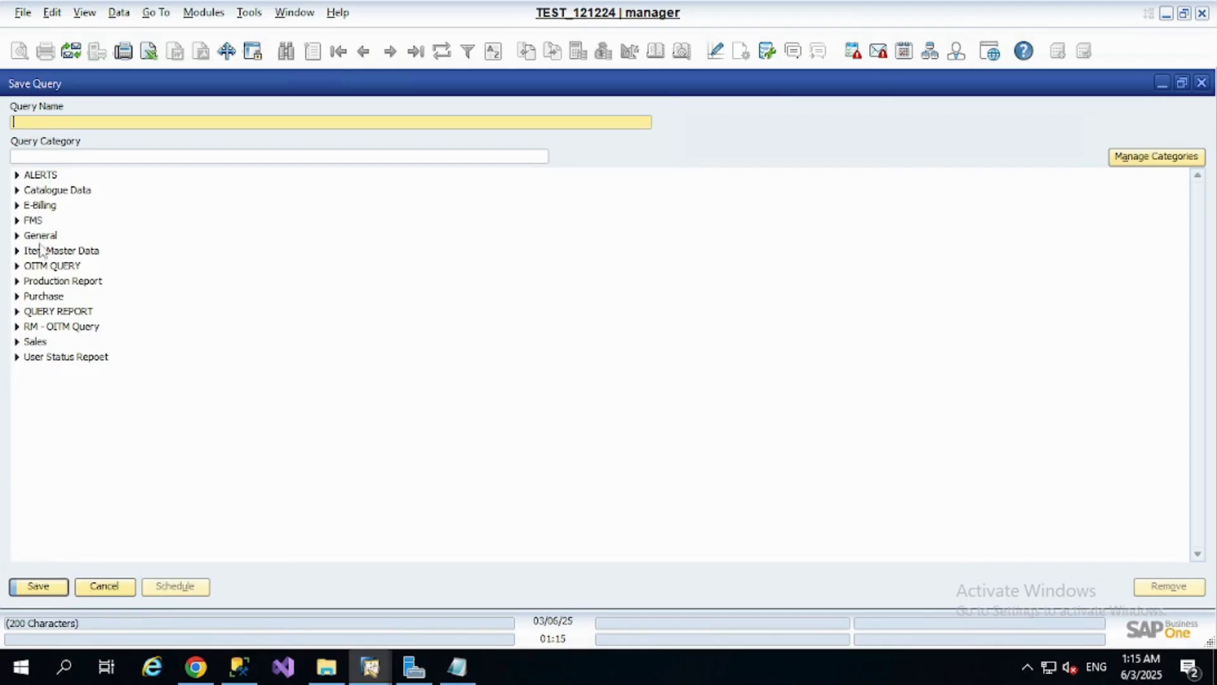
pyautogui.click(45, 178)
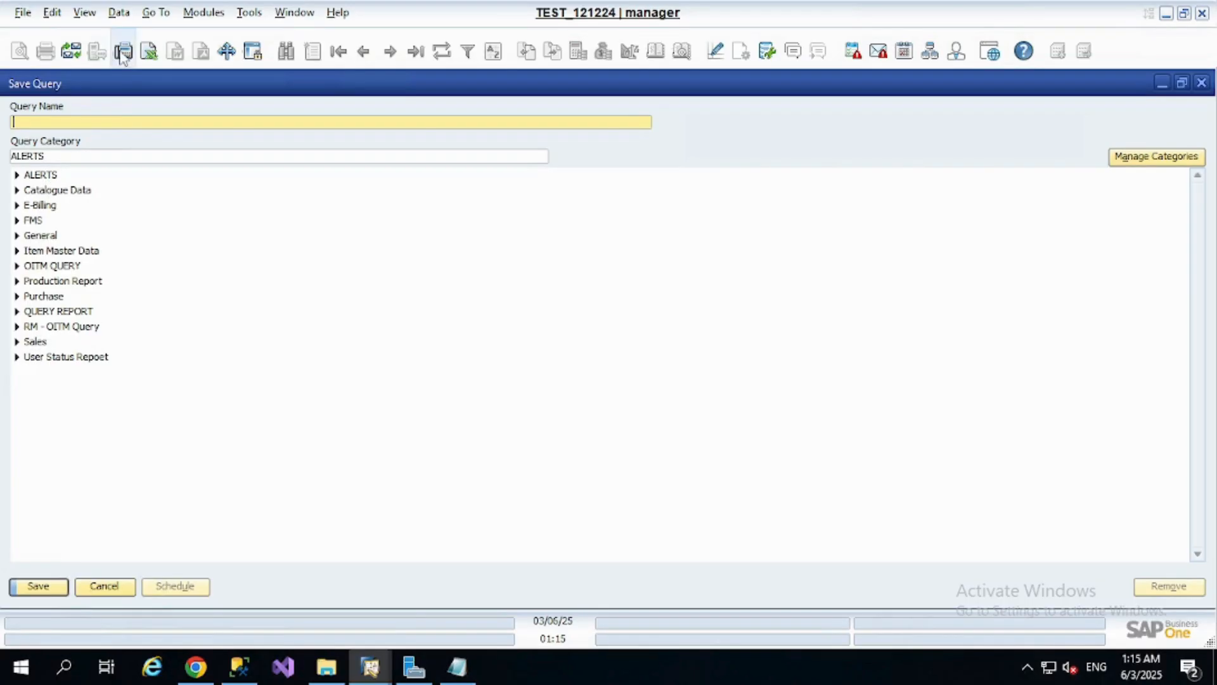
pyautogui.write('DEMO')
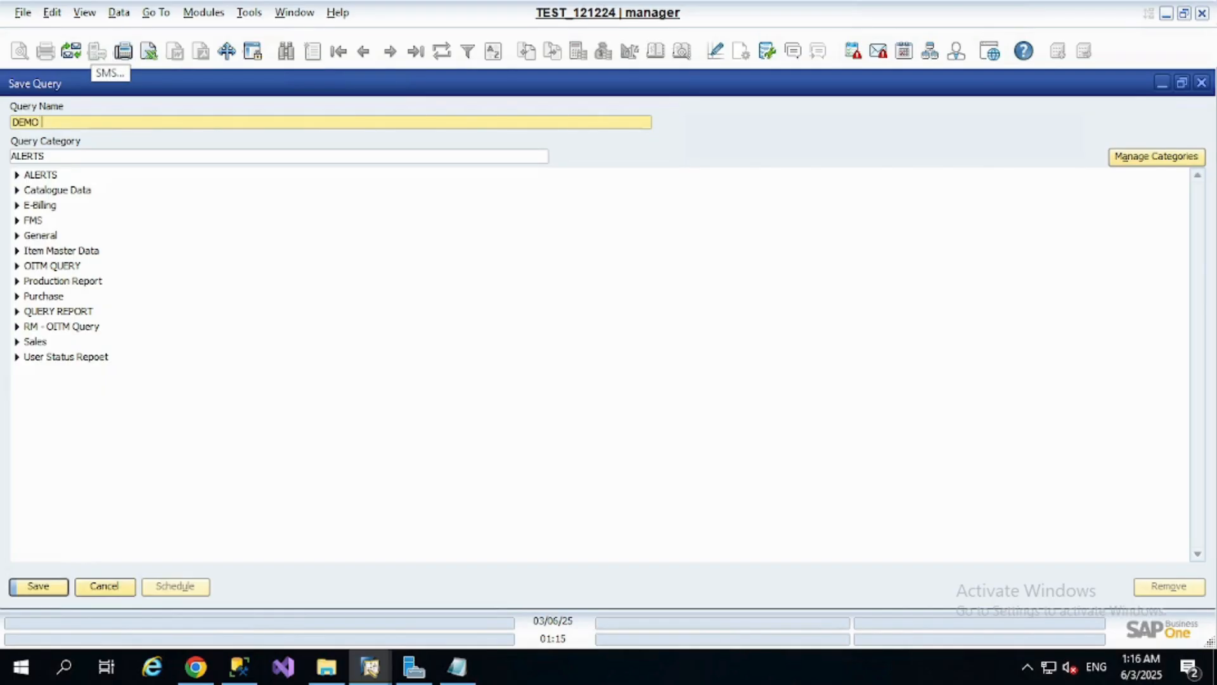
pyautogui.write(' SO')
pyautogui.press('Return')
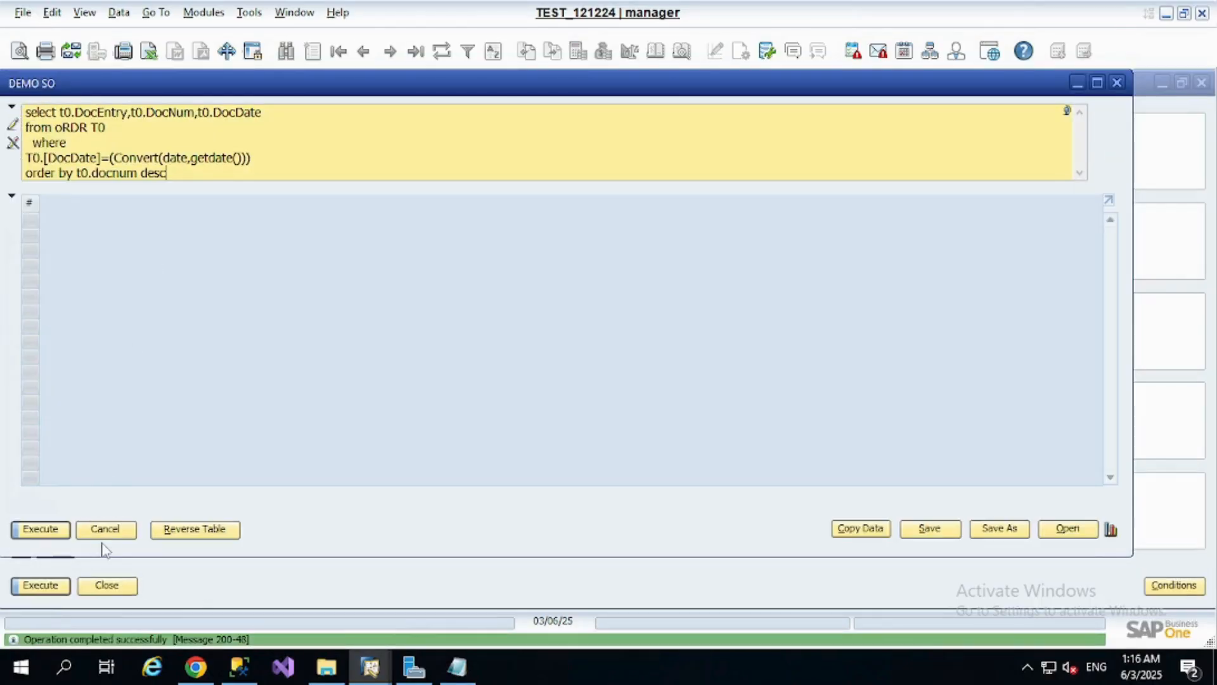
# Execute the saved DEMO SO query to test it, and close the query preview and the Query Generator
pyautogui.click(54, 525)
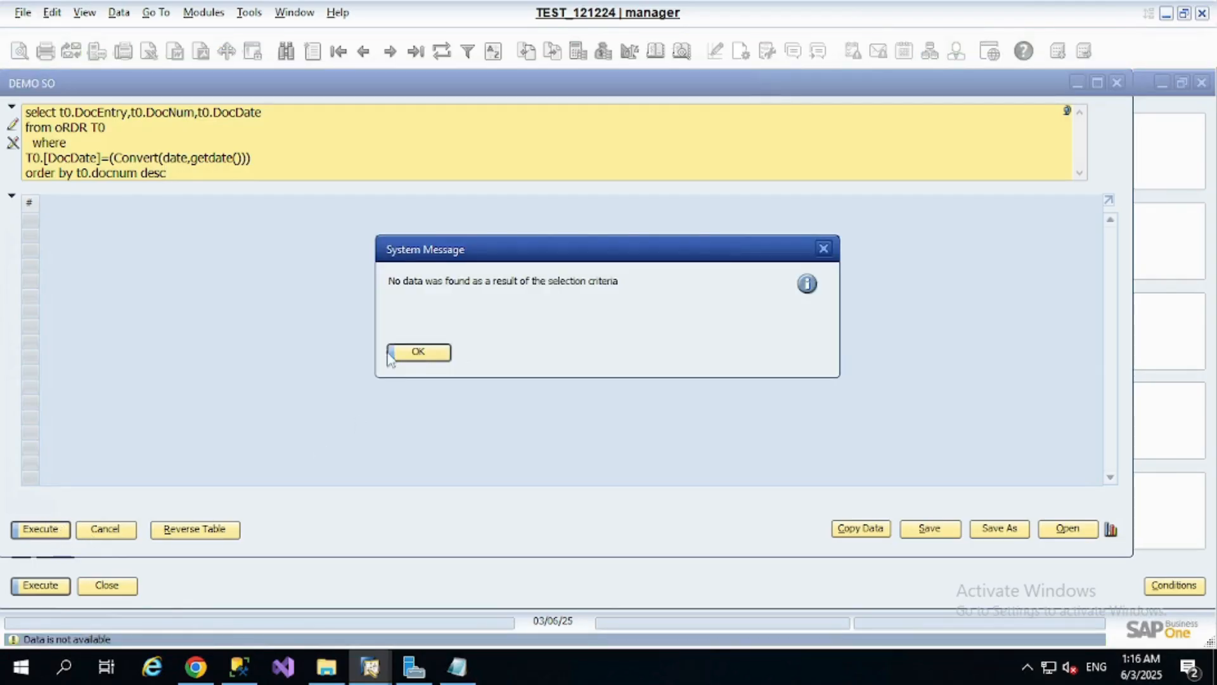
pyautogui.click(420, 353)
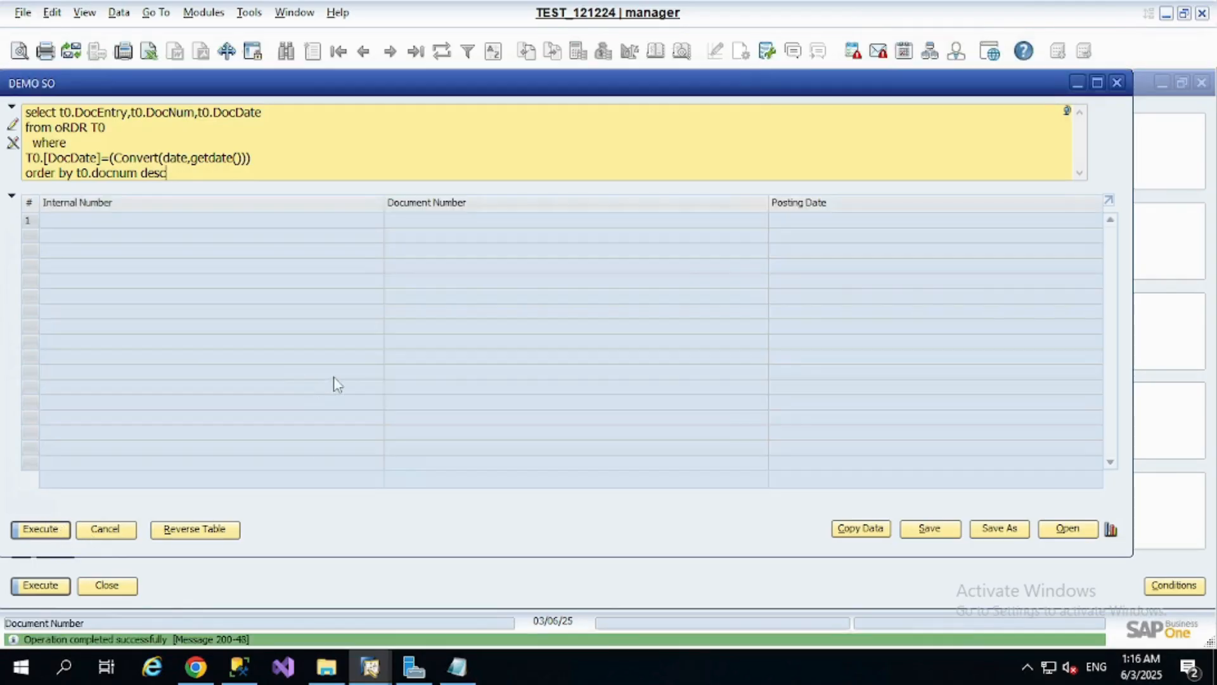
pyautogui.click(113, 533)
pyautogui.click(1202, 83)
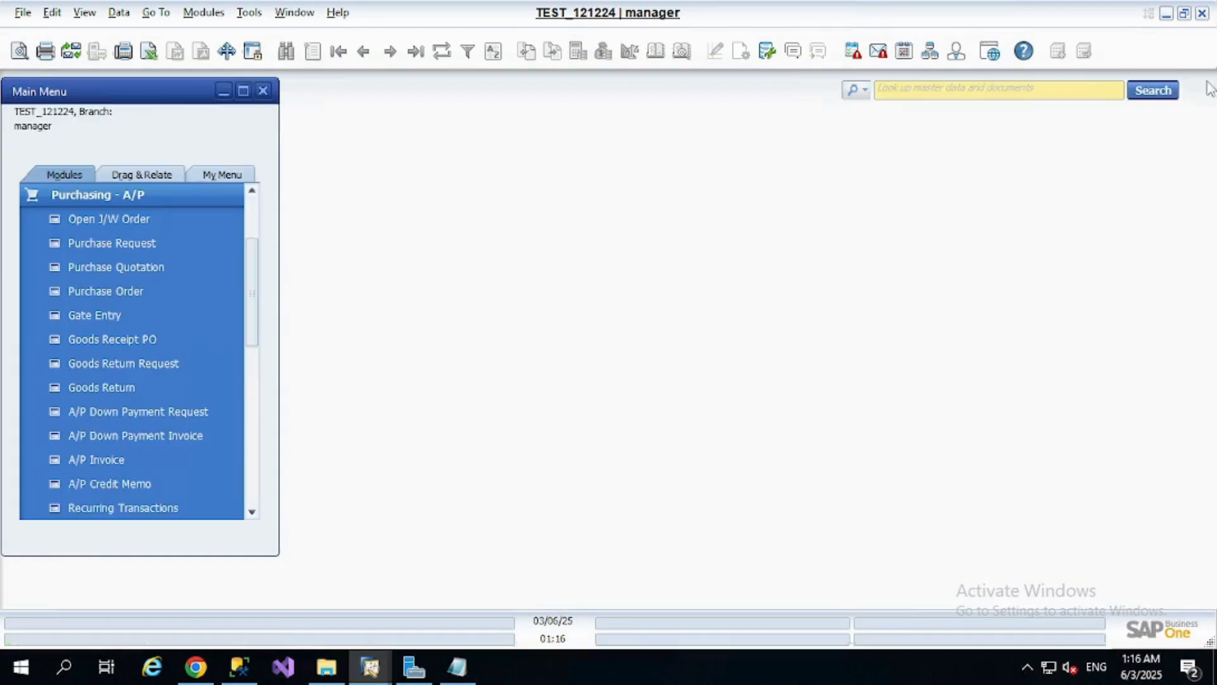
# Open Alerts Management from Administration and start a new user alert
pyautogui.click(204, 12)
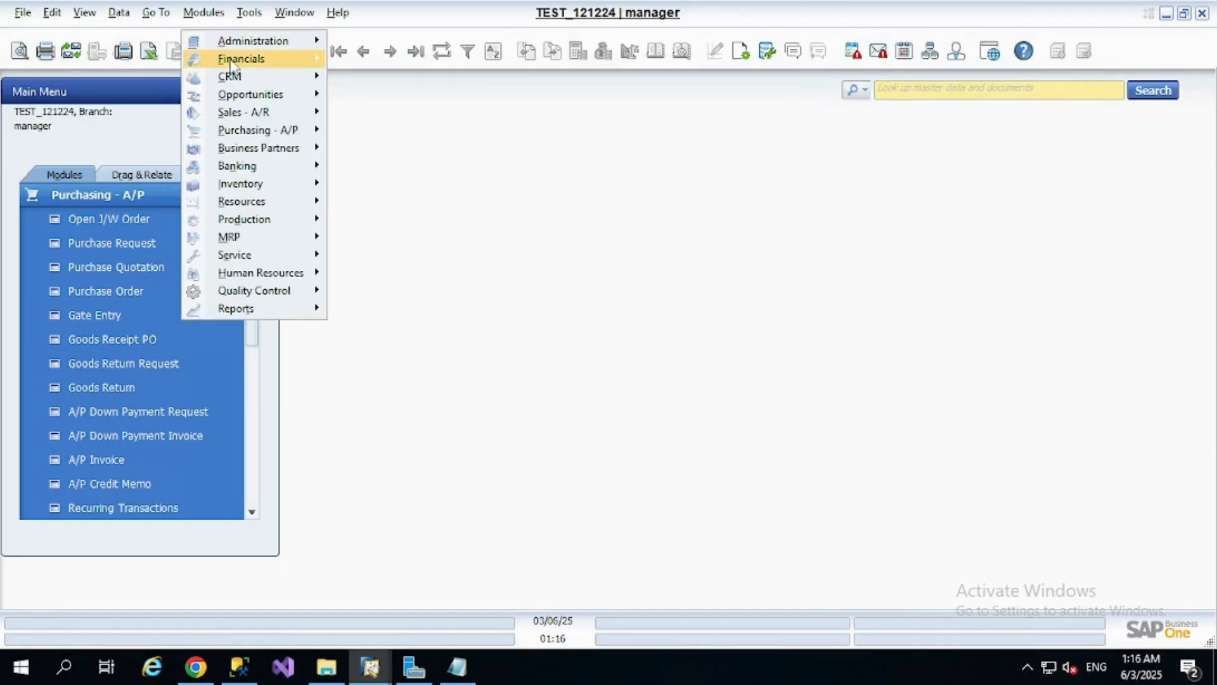
pyautogui.moveTo(253, 40)
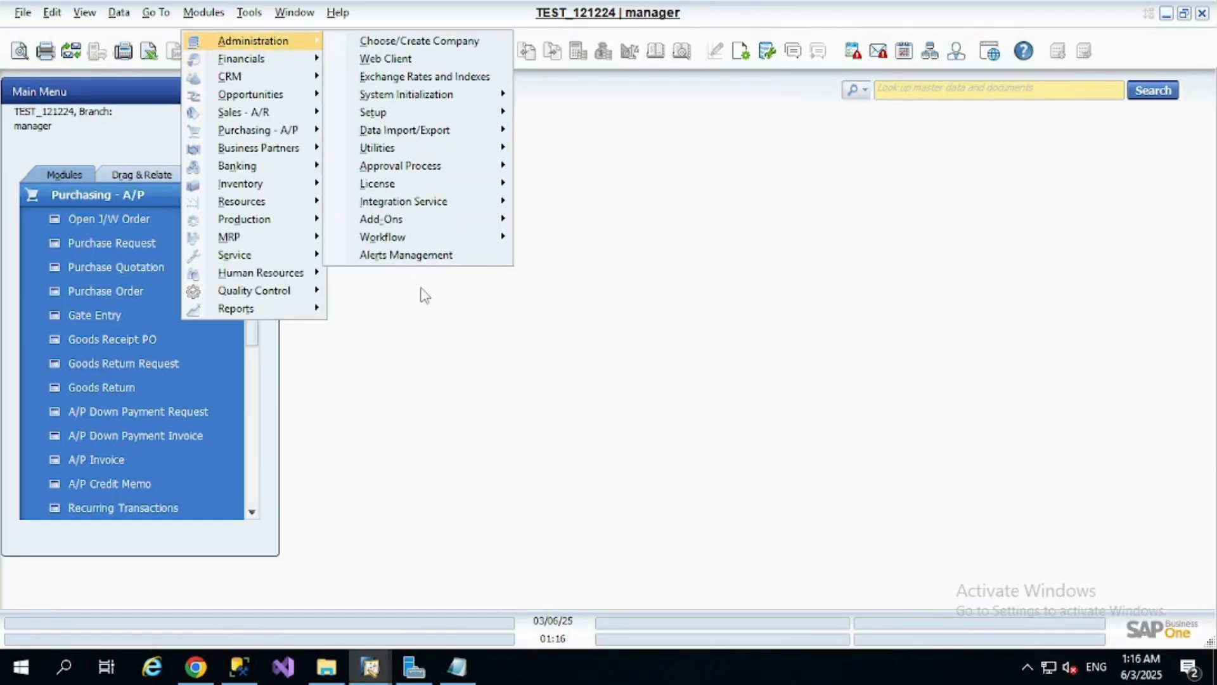
pyautogui.click(447, 255)
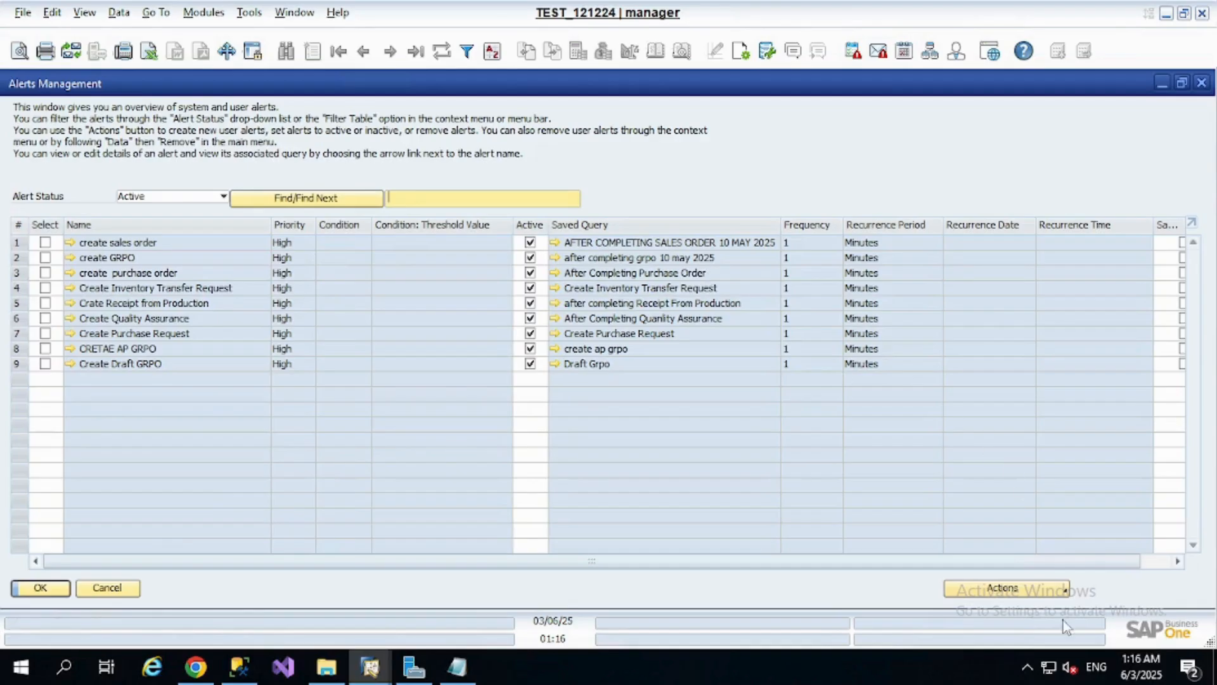
pyautogui.click(1068, 590)
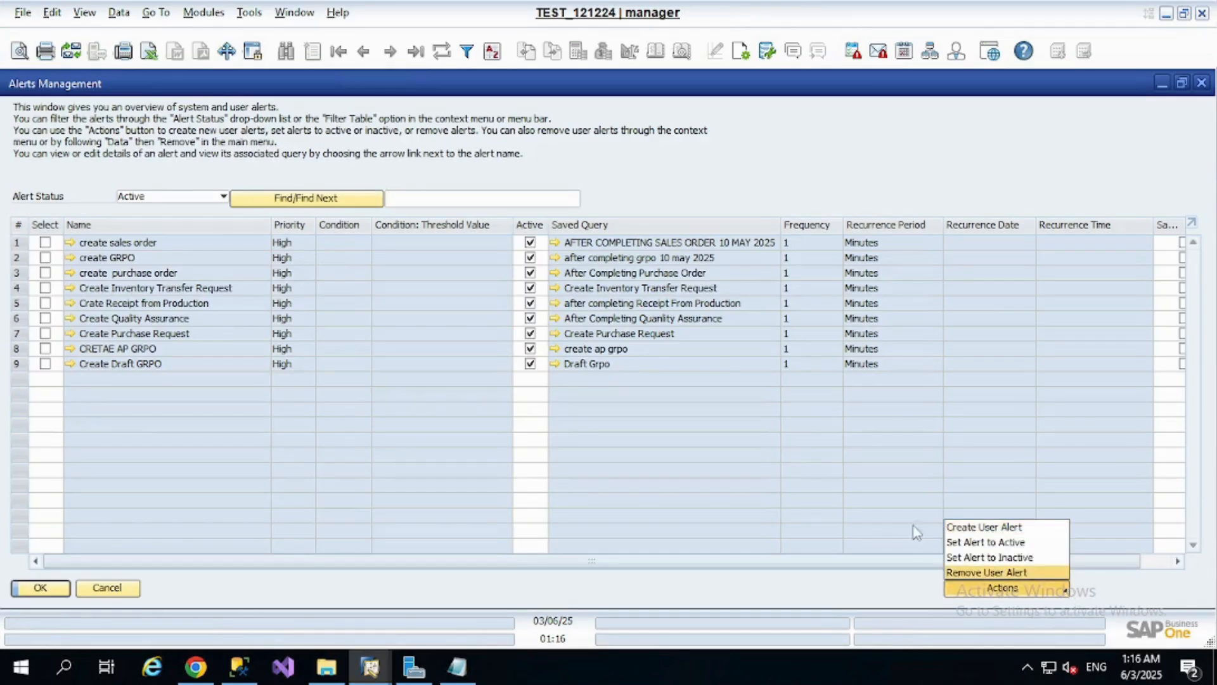
pyautogui.click(994, 532)
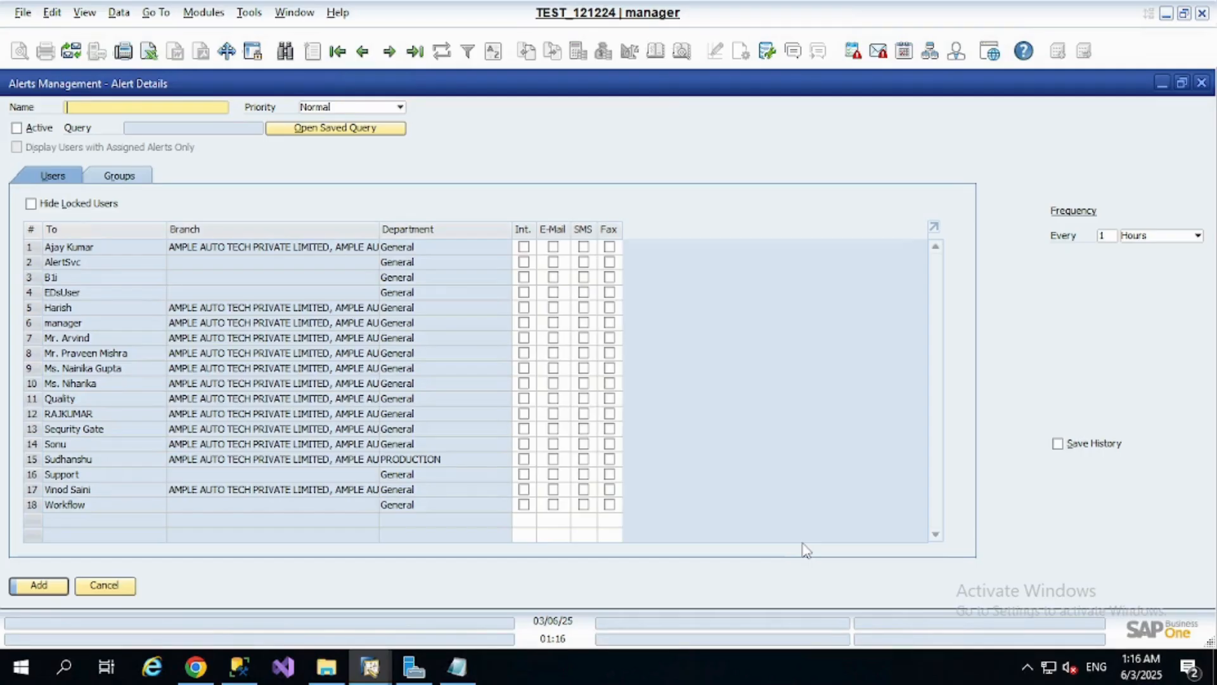
# Name the new alert DOMEO SALES ORDER, set its priority to High and make it active
pyautogui.write('DO')
pyautogui.write('O SALES ORDER')
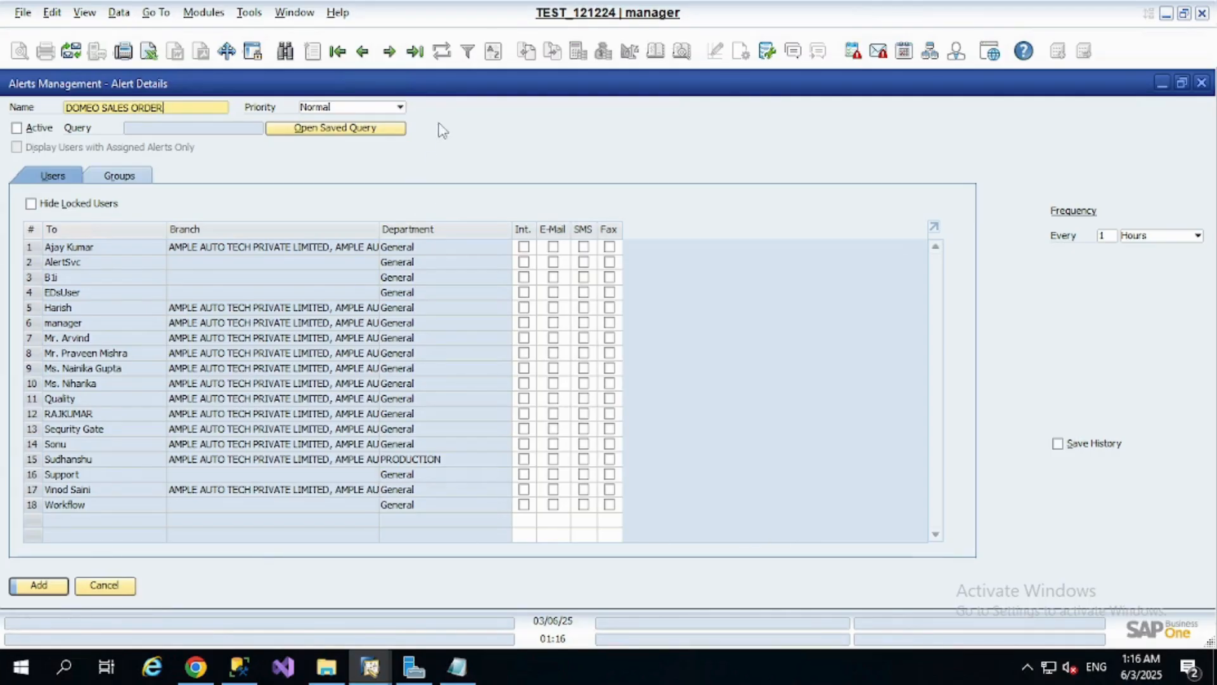
pyautogui.click(400, 107)
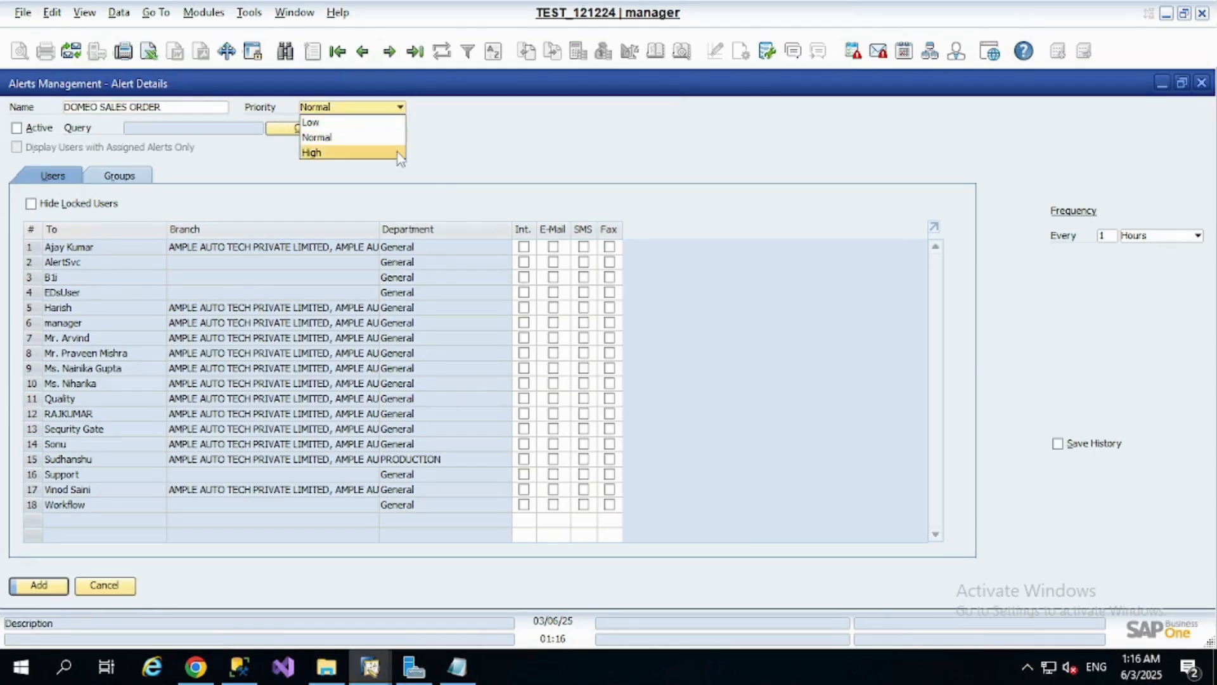
pyautogui.click(393, 153)
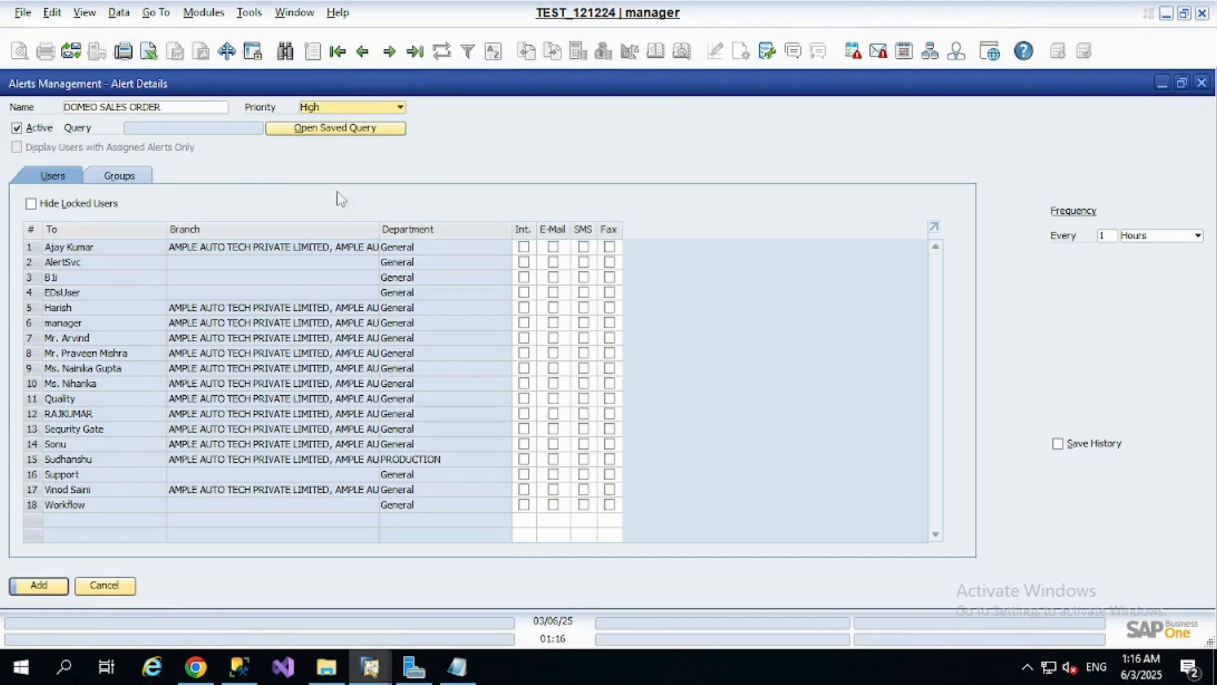
# Assign the saved query DEMO SO from the ALERTS category to the alert
pyautogui.click(351, 132)
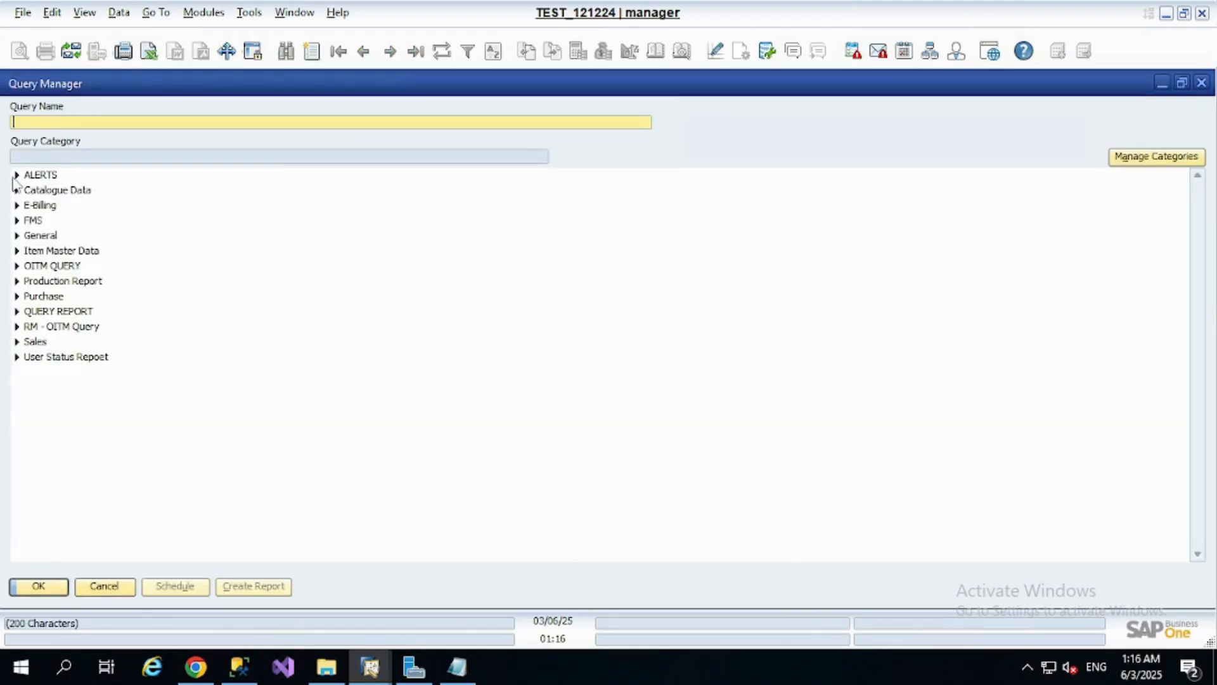
pyautogui.click(16, 175)
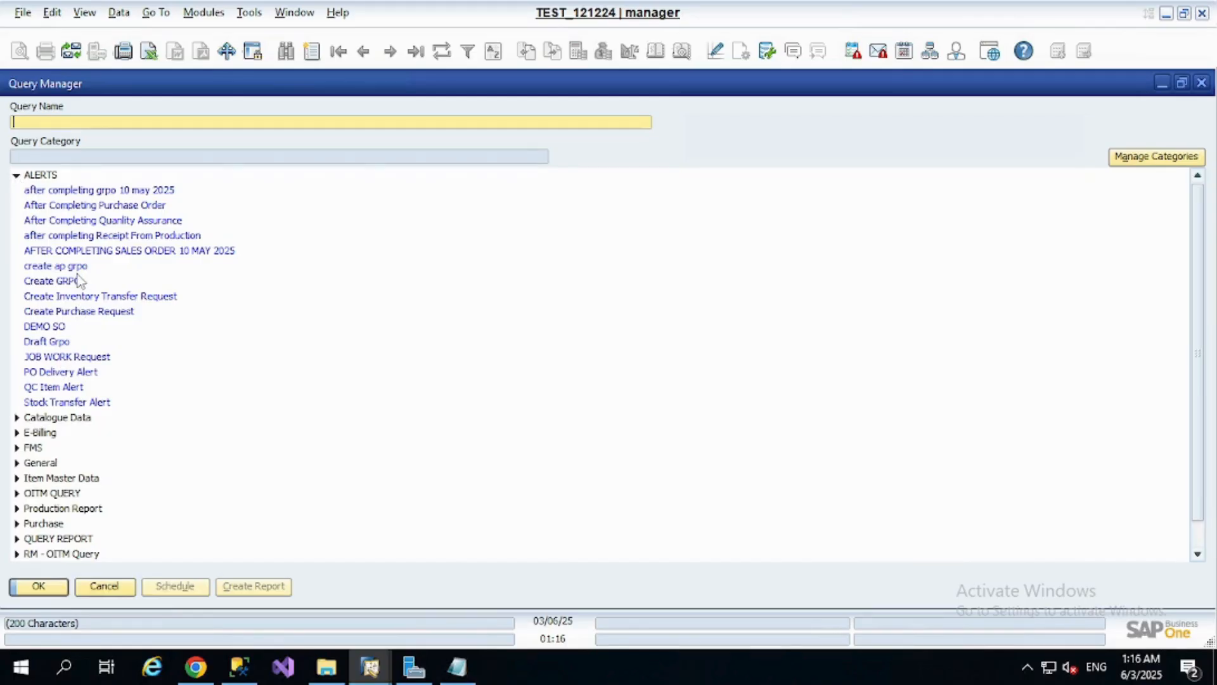
pyautogui.click(65, 328)
pyautogui.click(59, 587)
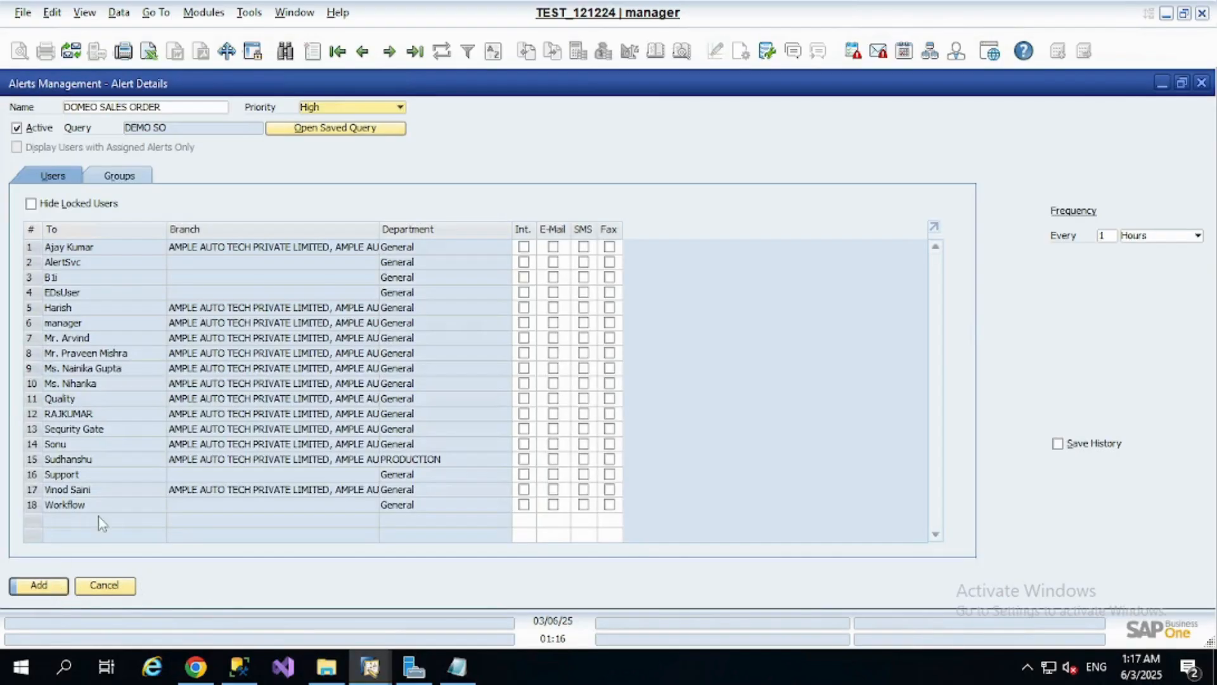
# Set the alert frequency to every 1 minute and try to add the alert
pyautogui.click(1191, 237)
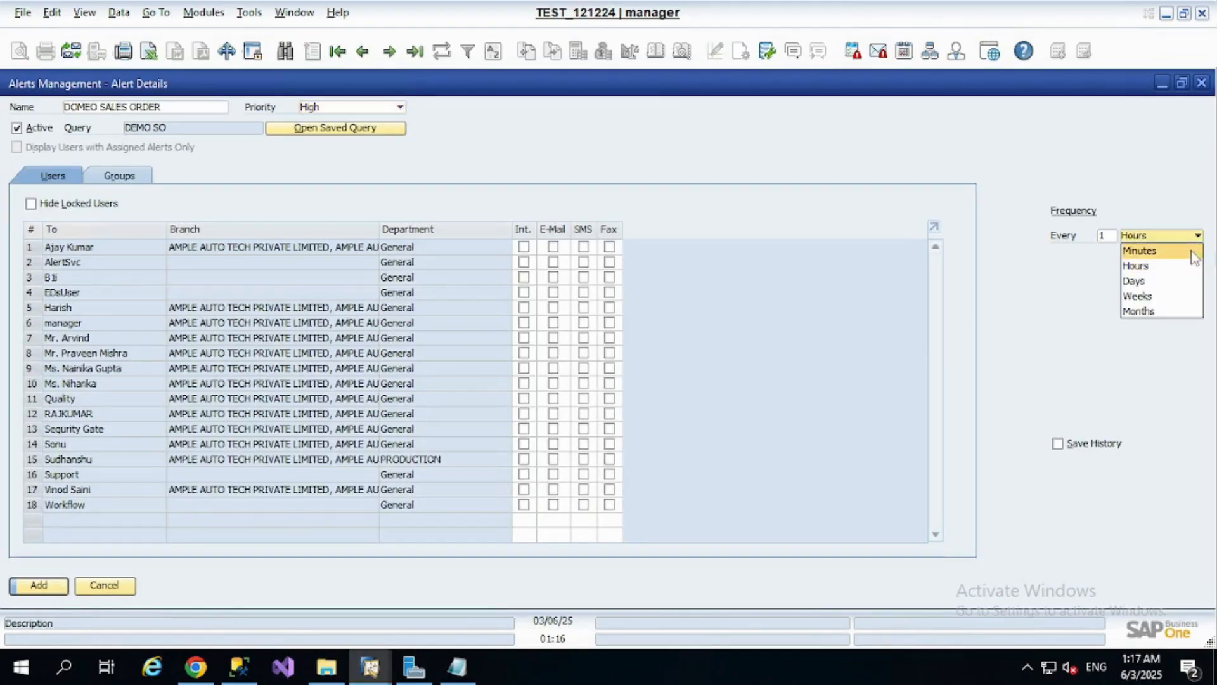
pyautogui.click(1178, 251)
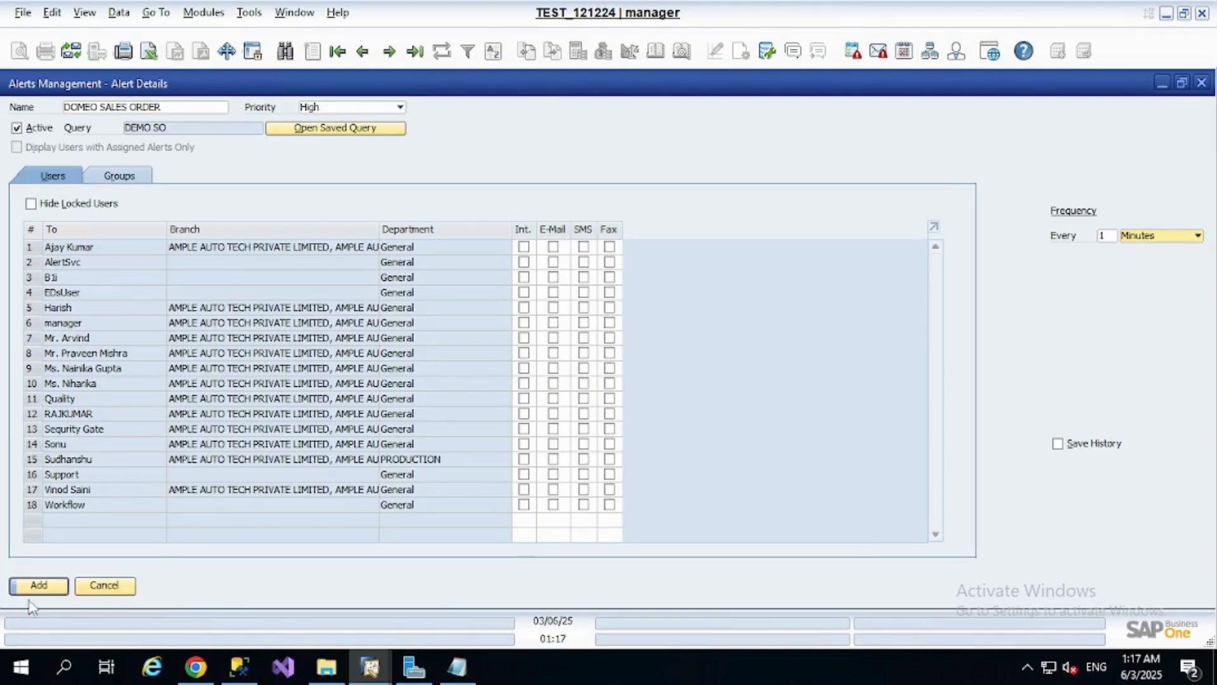
pyautogui.click(40, 586)
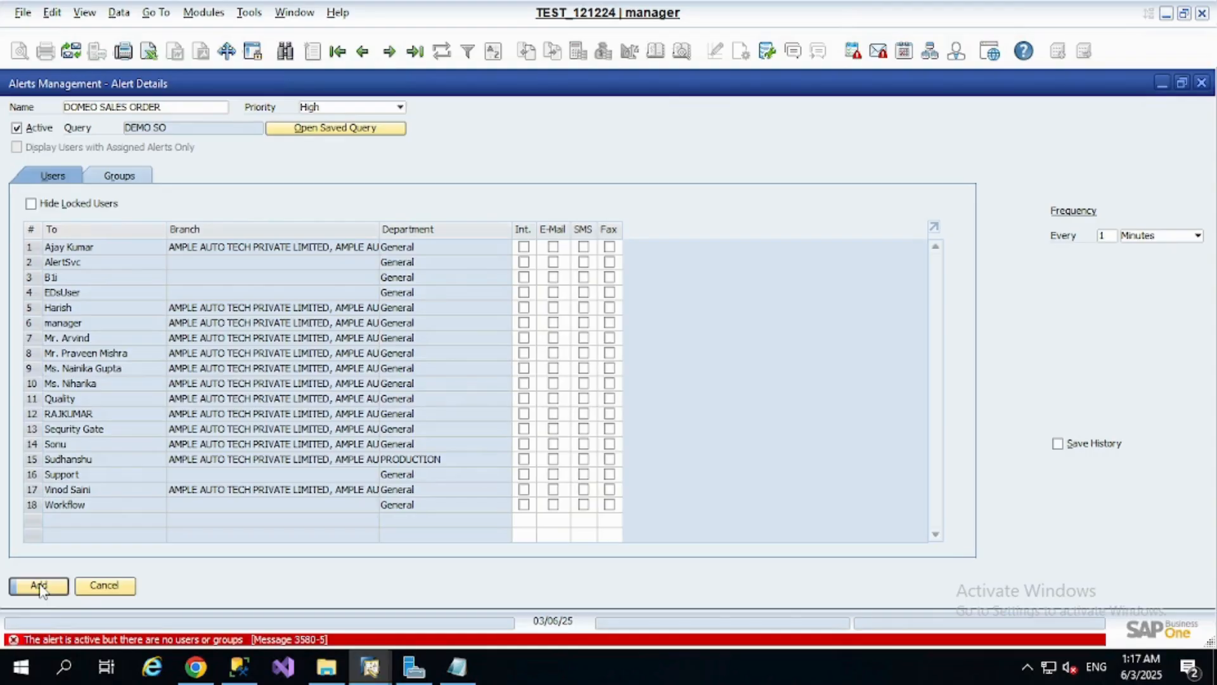
# Enable saving of the alert's history and extend its name to DOMEO SALES ORDER ONE
pyautogui.click(135, 180)
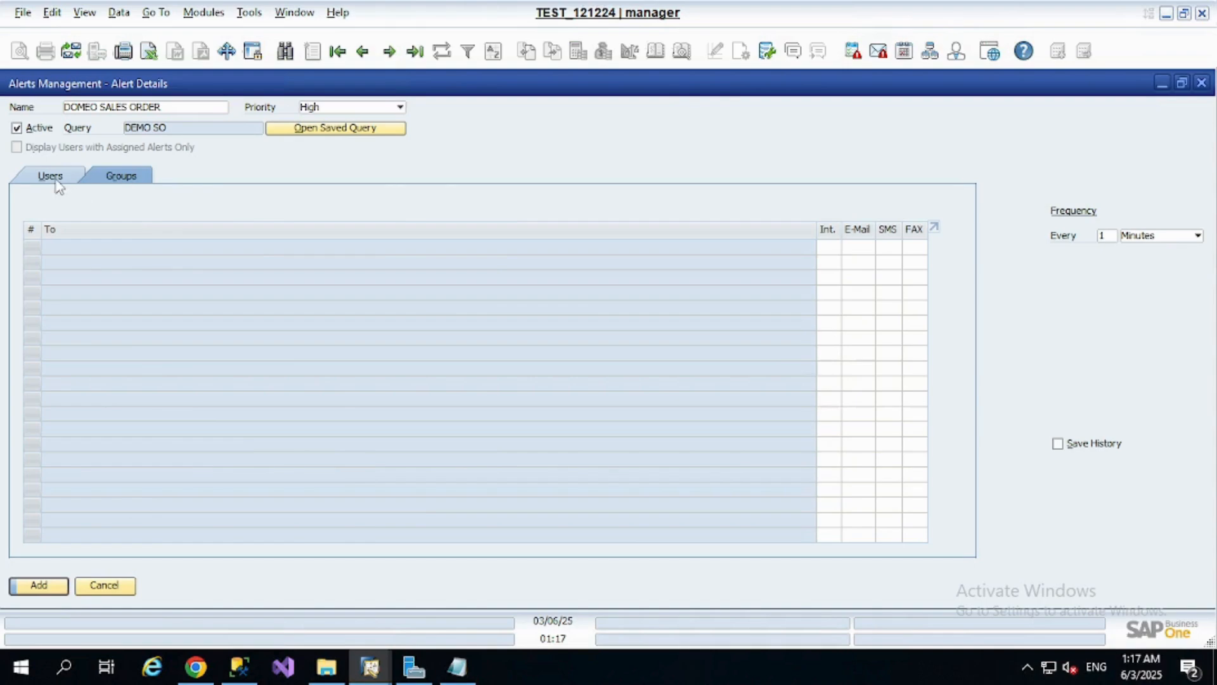
pyautogui.click(55, 181)
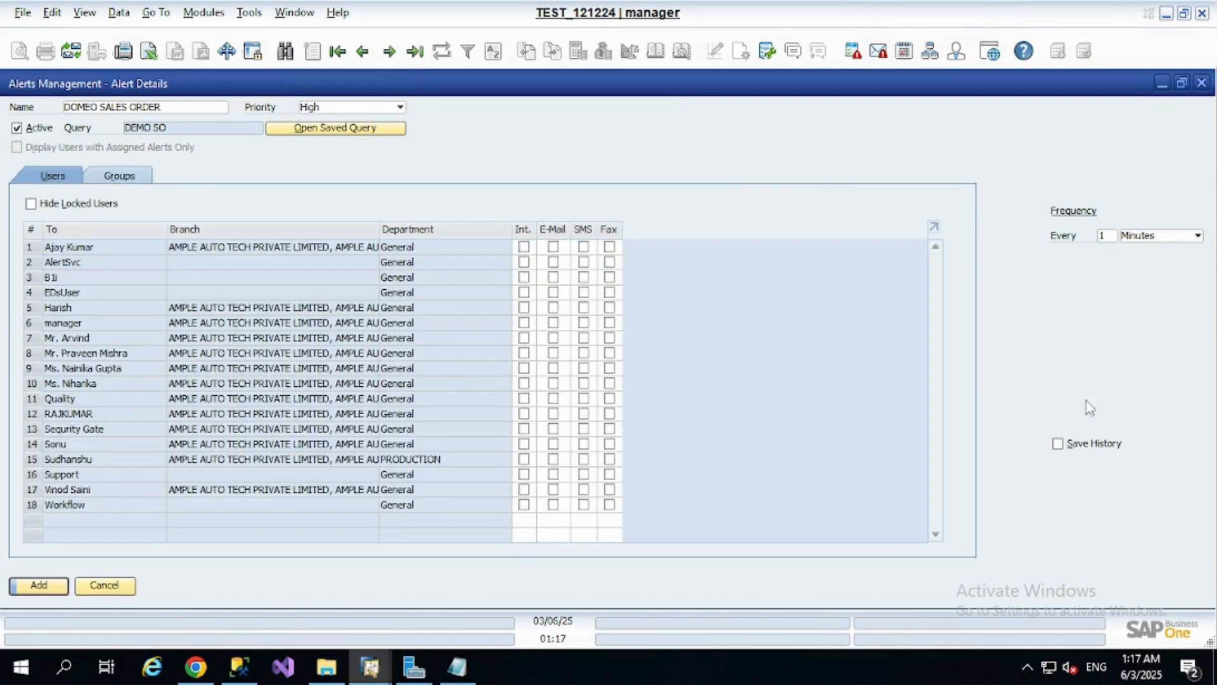
pyautogui.click(1070, 445)
pyautogui.click(180, 109)
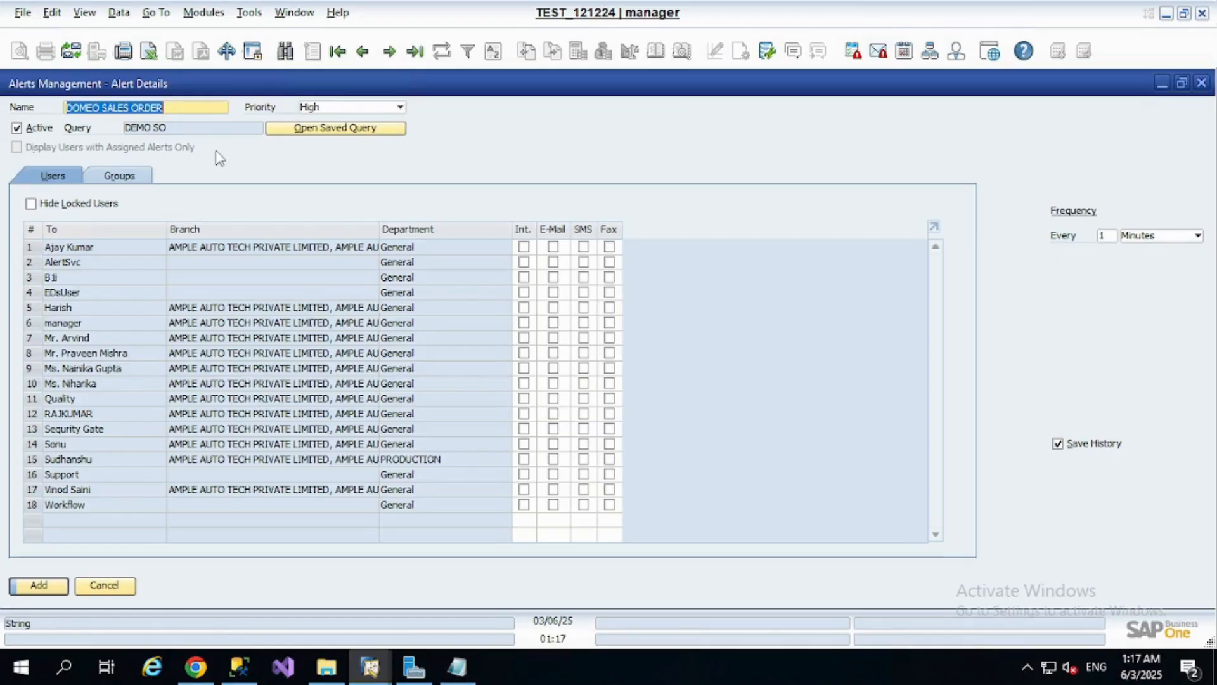
pyautogui.press('Right')
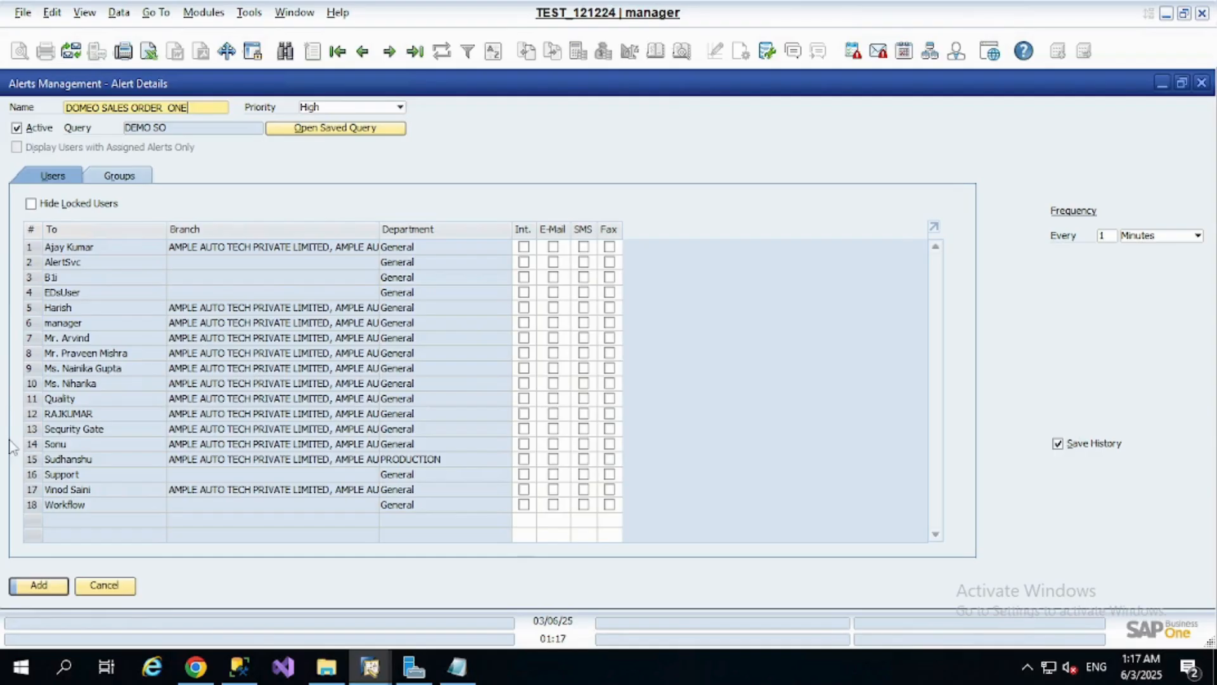
# Make the alert inactive so it can be added without recipients, add it, and close the blank alert form
pyautogui.click(54, 588)
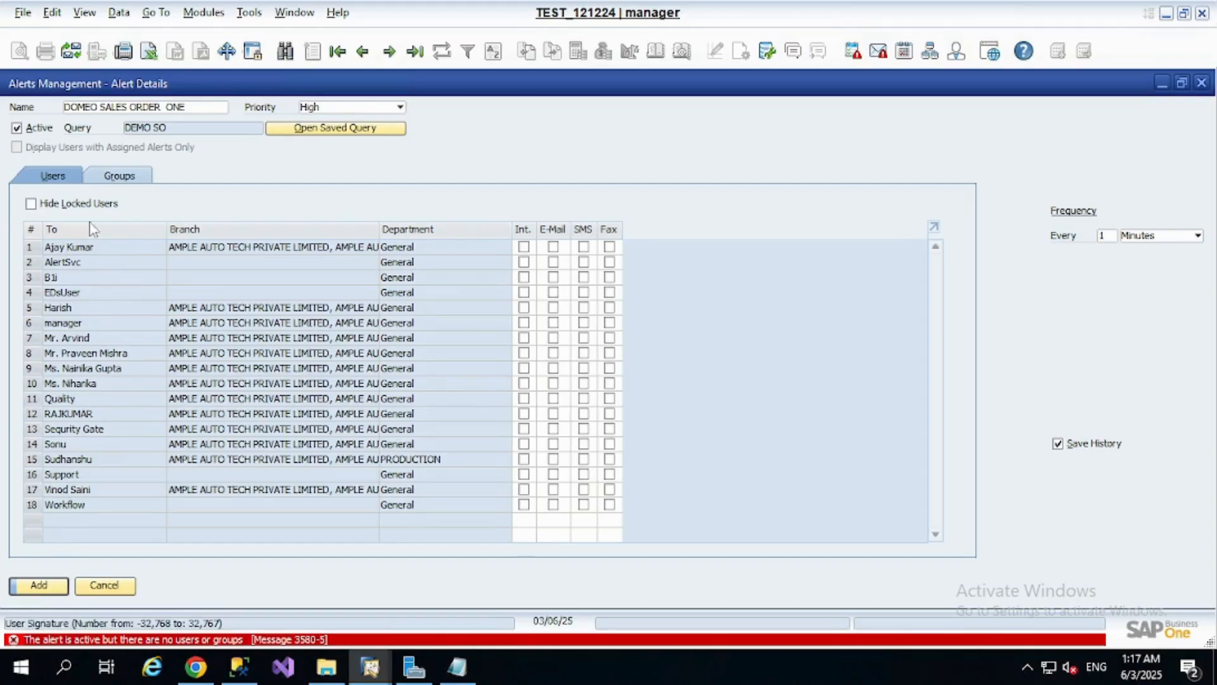
pyautogui.click(16, 127)
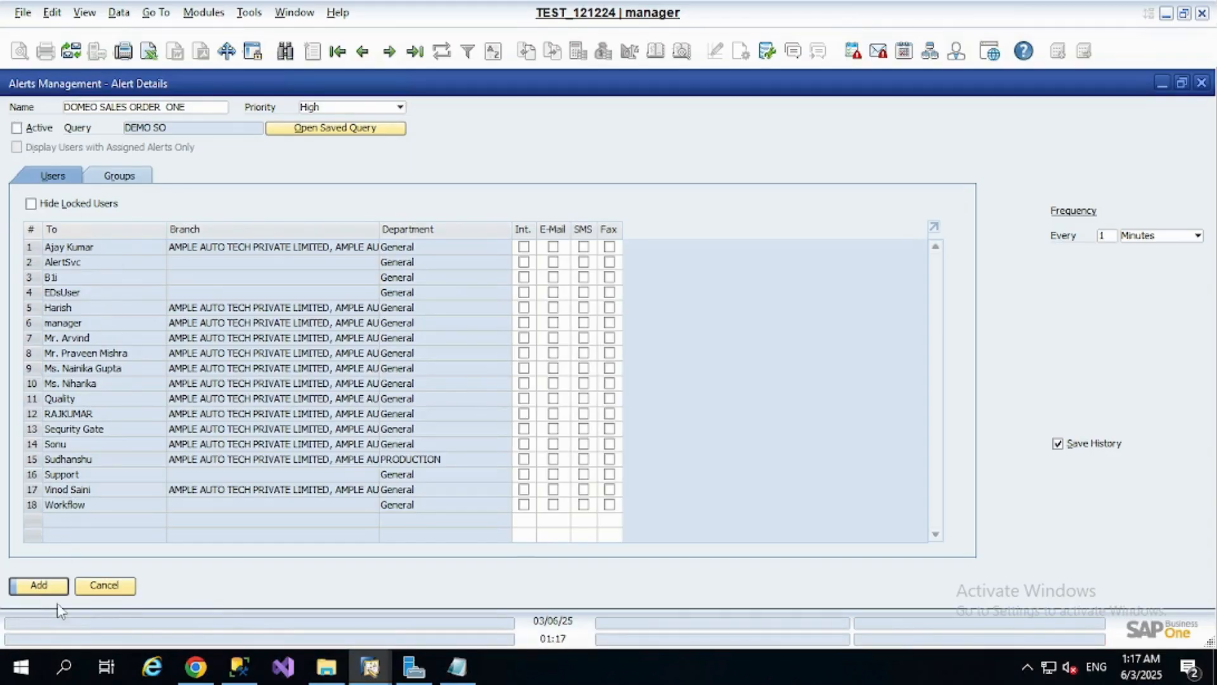
pyautogui.click(40, 585)
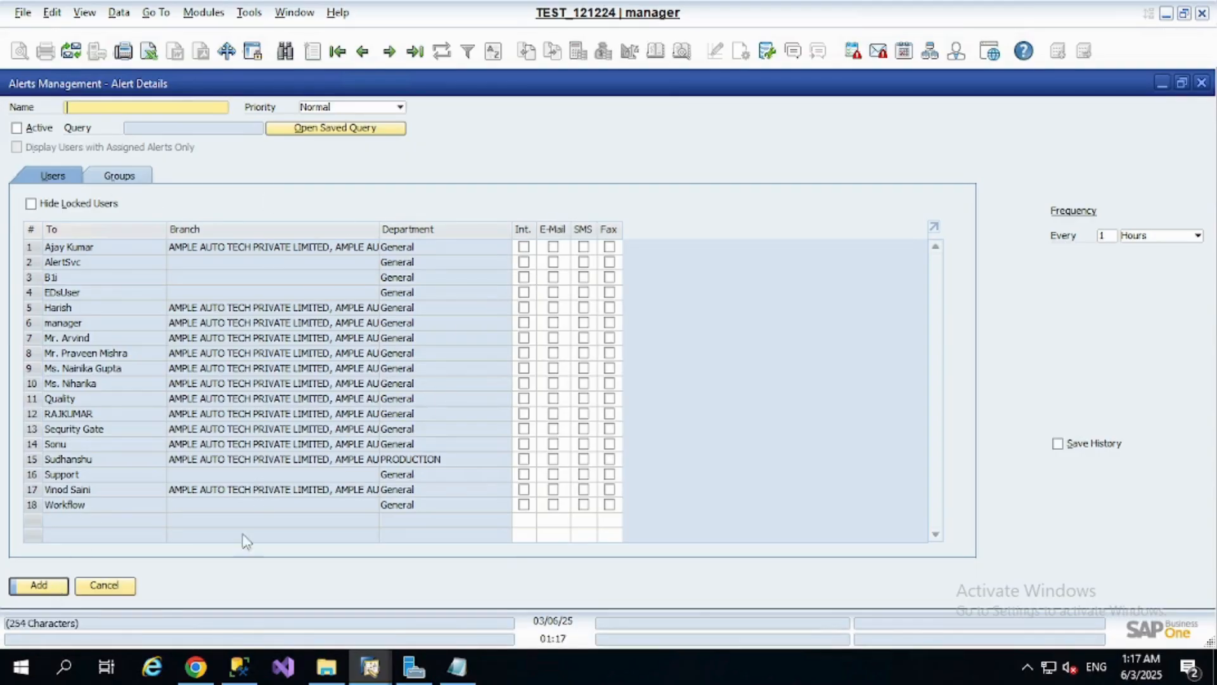
pyautogui.click(115, 587)
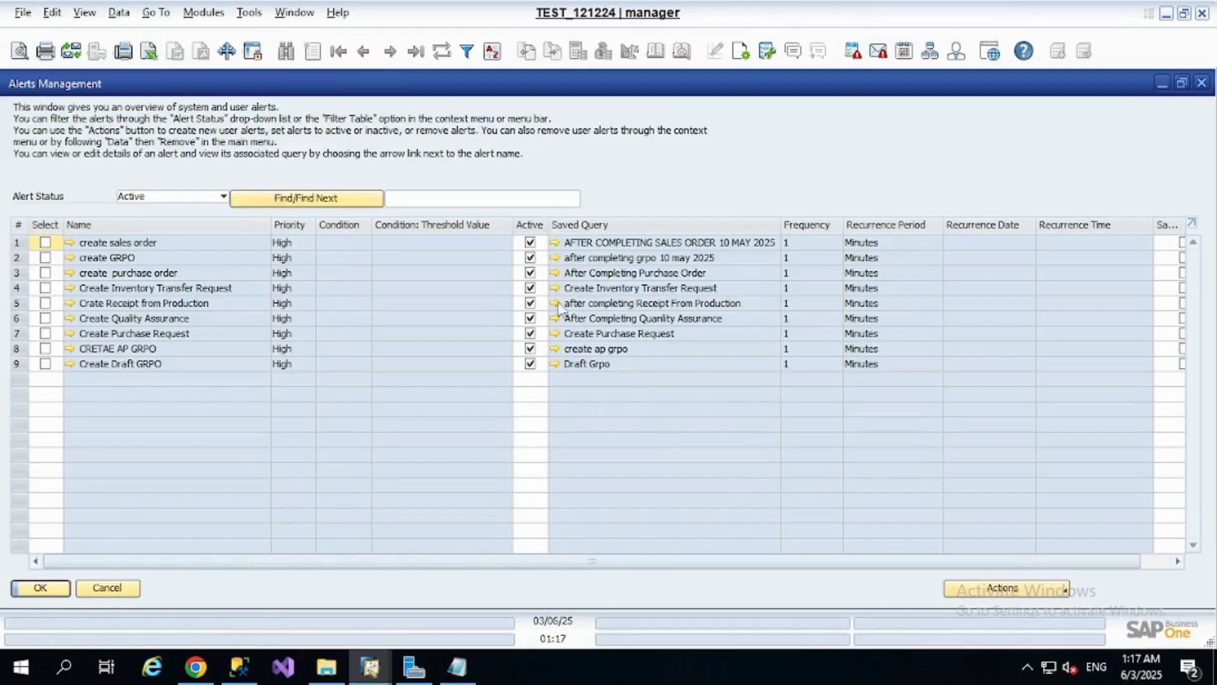
# List alerts of all statuses and open the details of the DOMEO SALES ORDER ONE alert
pyautogui.click(223, 196)
pyautogui.click(199, 242)
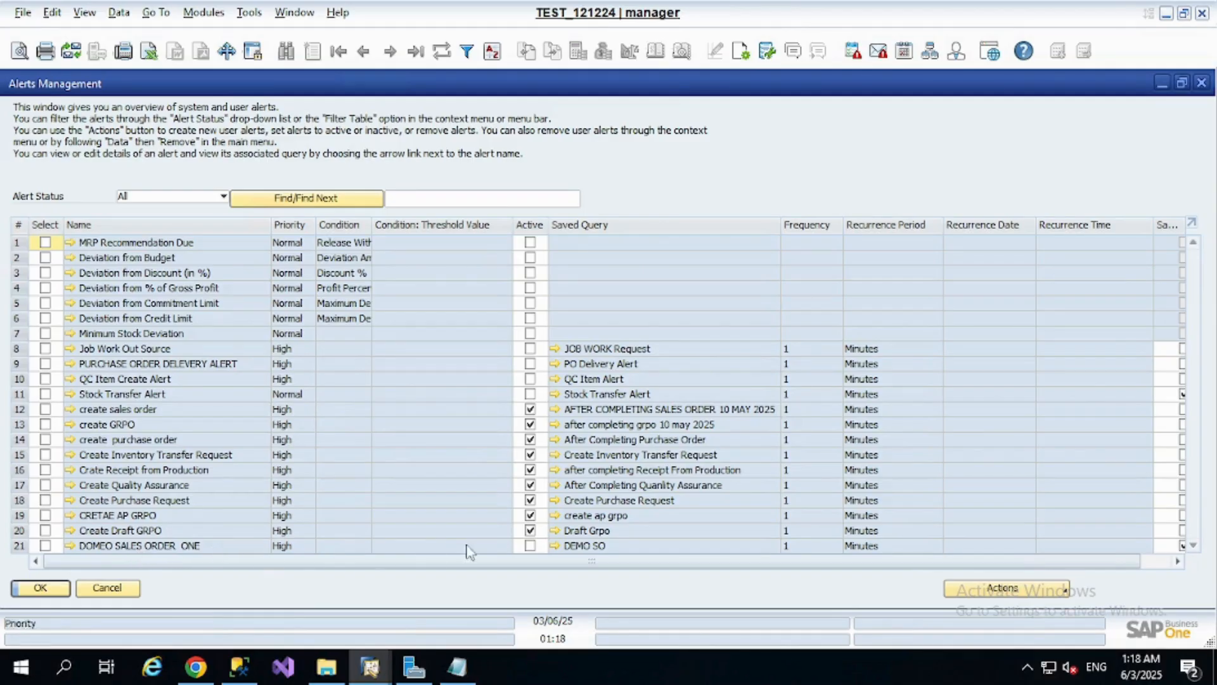
pyautogui.click(530, 546)
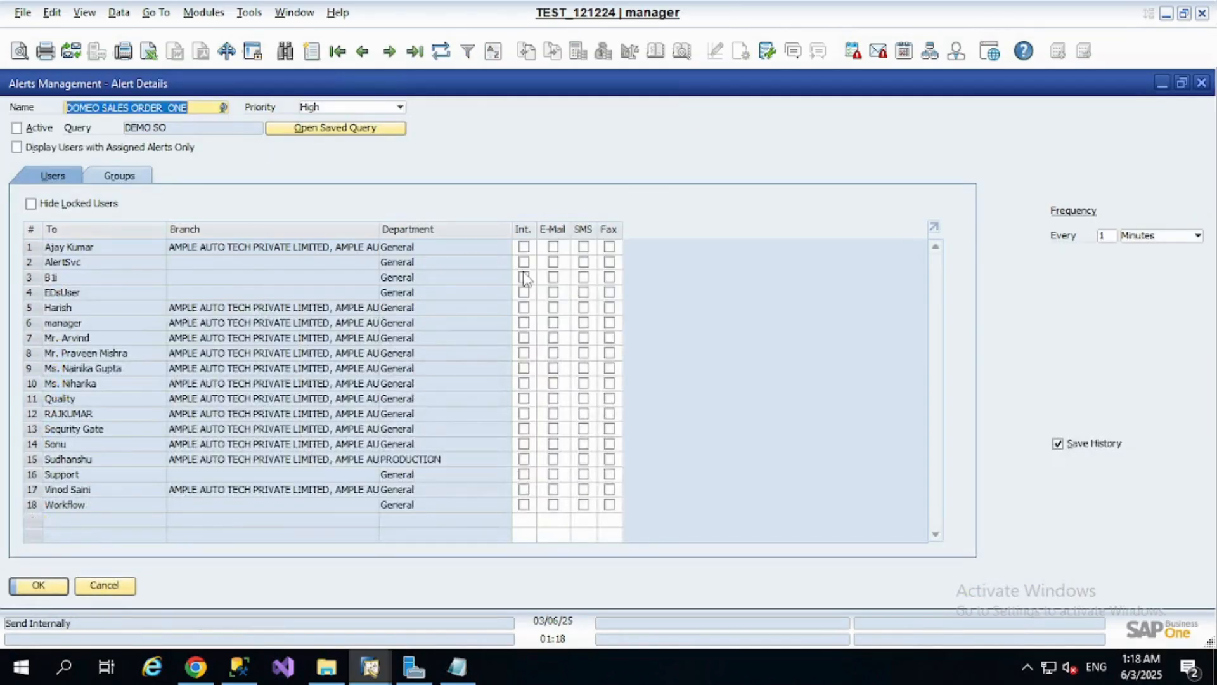
# Enable internal messages for every user on the alert, update it and close its details
pyautogui.click(524, 250)
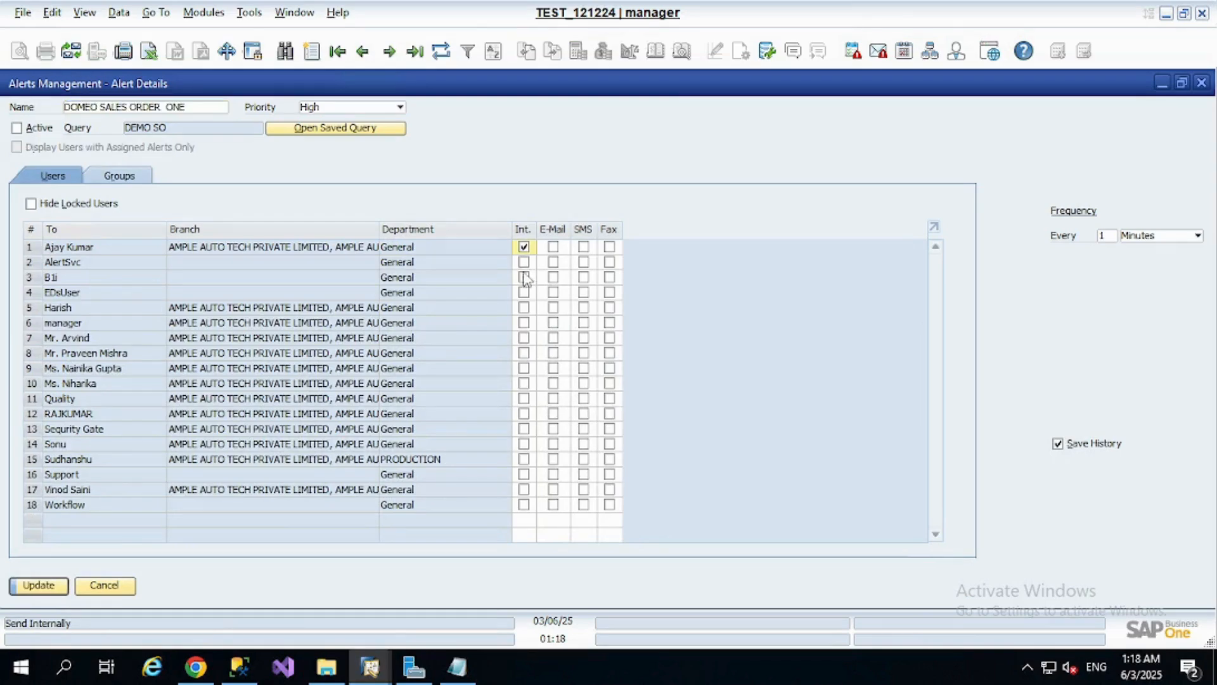
pyautogui.click(523, 262)
pyautogui.doubleClick(521, 232)
pyautogui.doubleClick(520, 234)
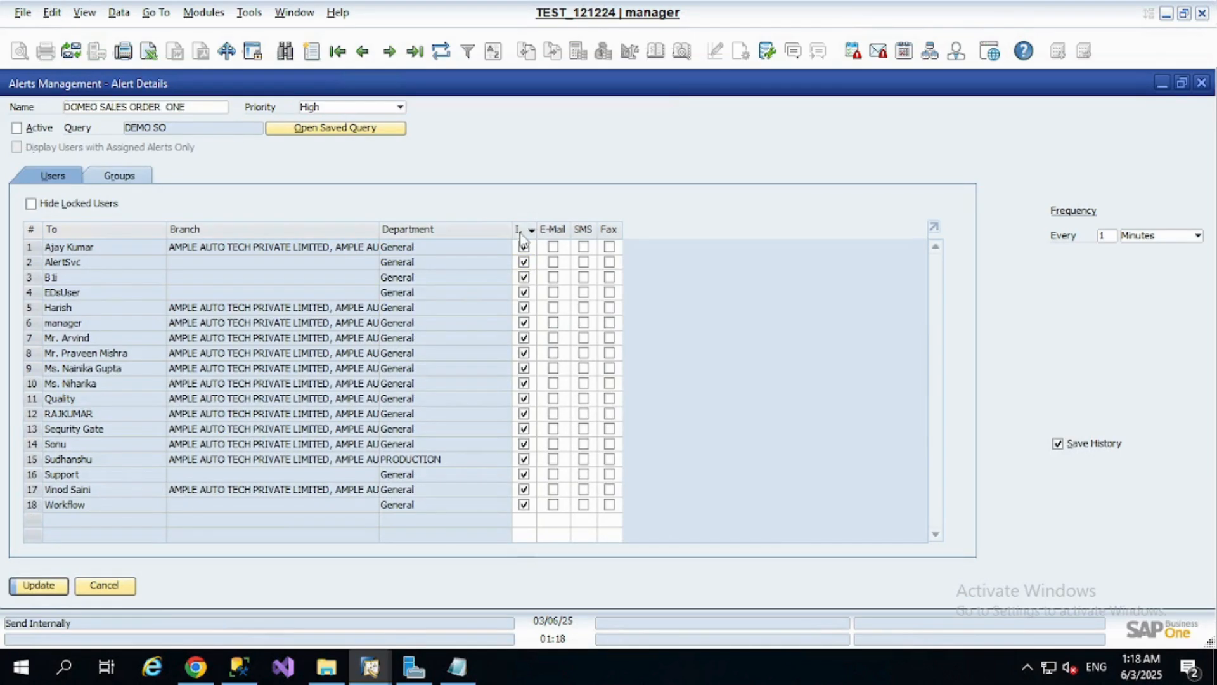
pyautogui.click(38, 593)
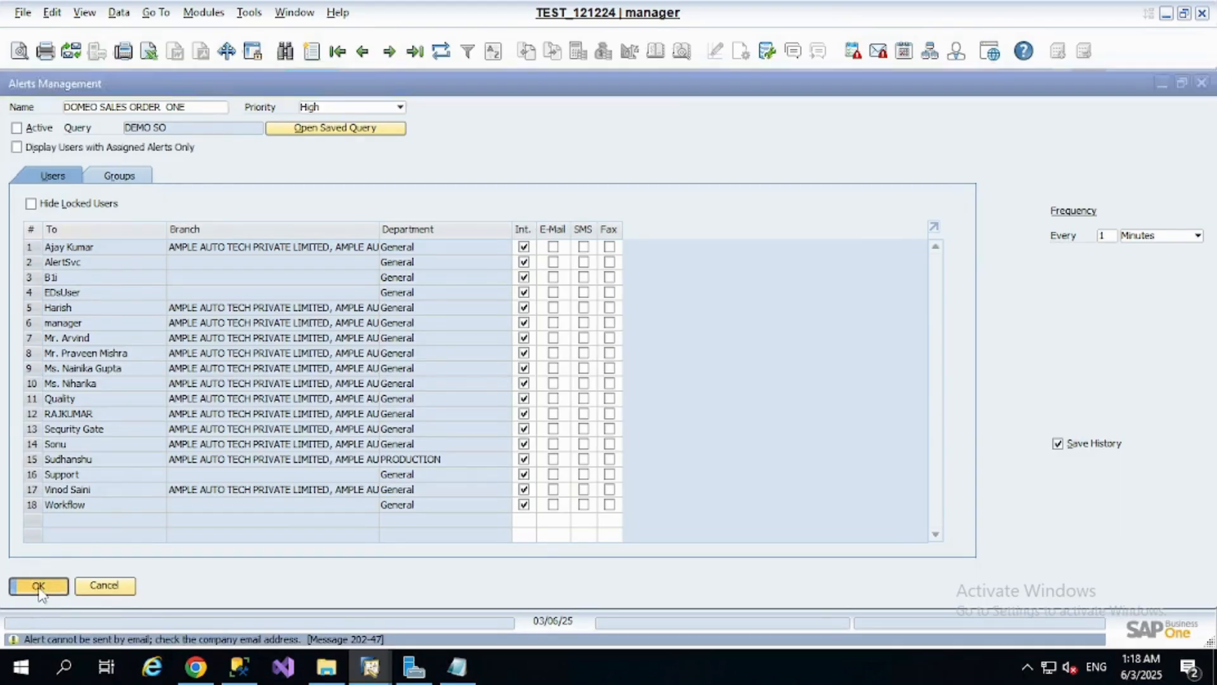
pyautogui.click(39, 588)
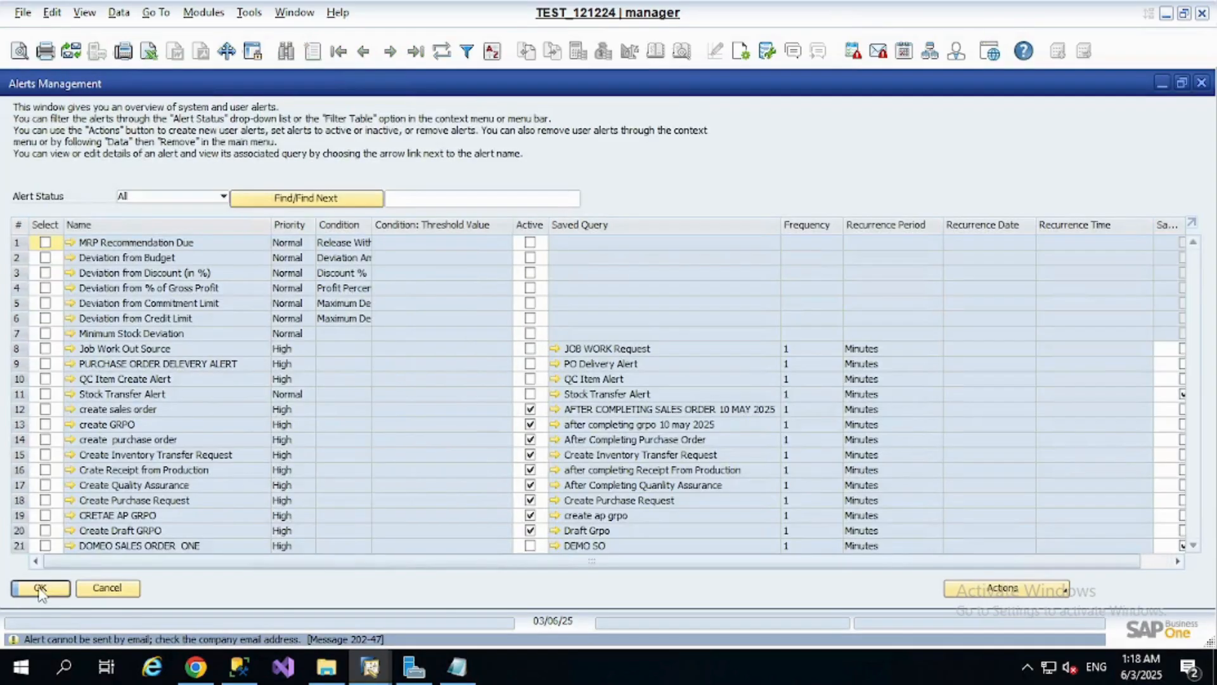
# Activate the DOMEO SALES ORDER ONE alert in the overview, save the change and close Alerts Management
pyautogui.click(530, 546)
pyautogui.click(59, 590)
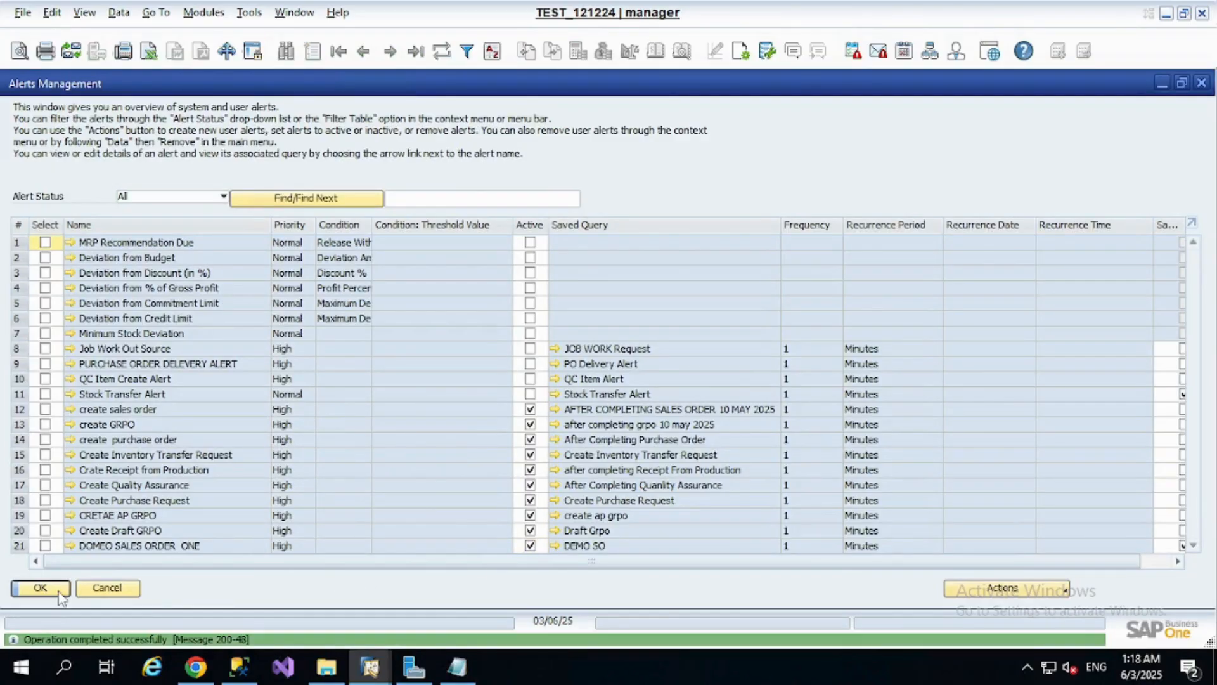
pyautogui.click(59, 591)
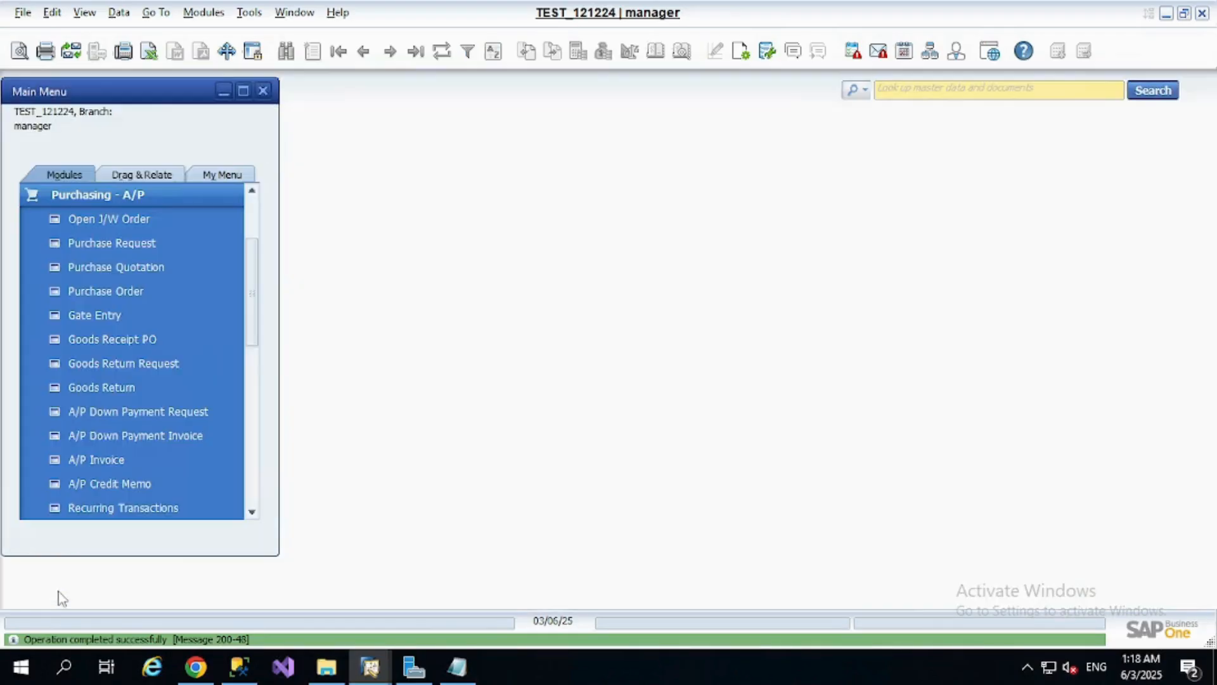
# Open the Sales Order form from Sales - A/R and display the last recorded order
pyautogui.click(204, 13)
pyautogui.moveTo(295, 117)
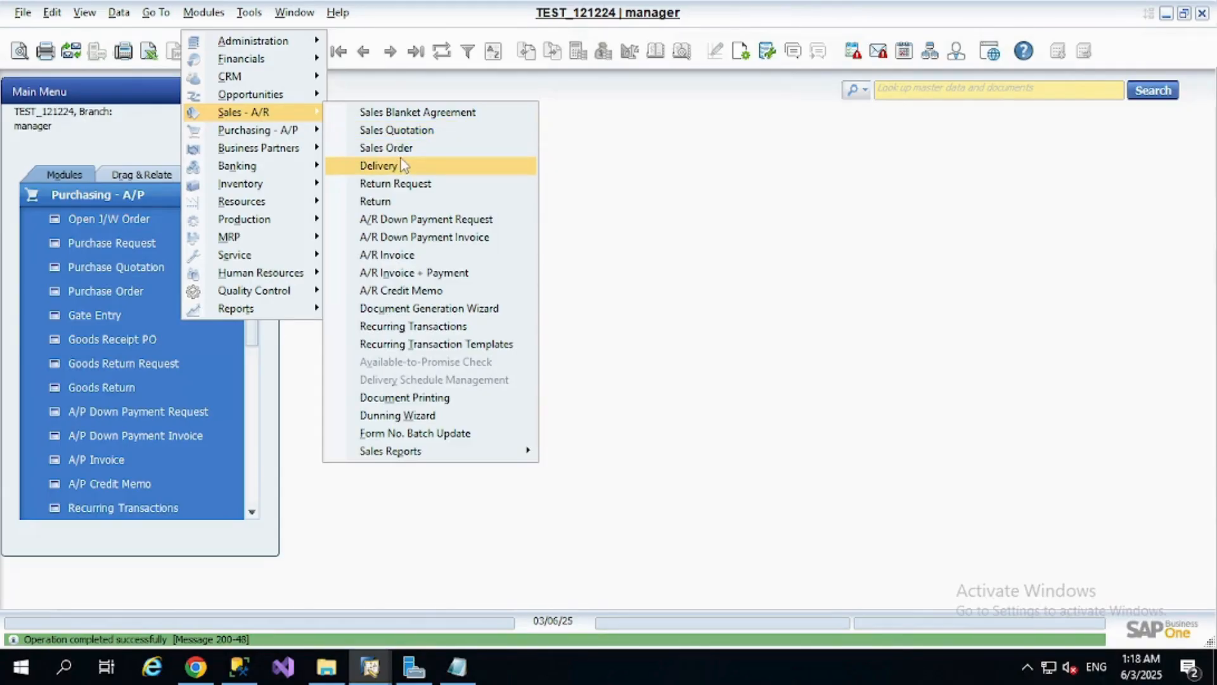
pyautogui.click(399, 148)
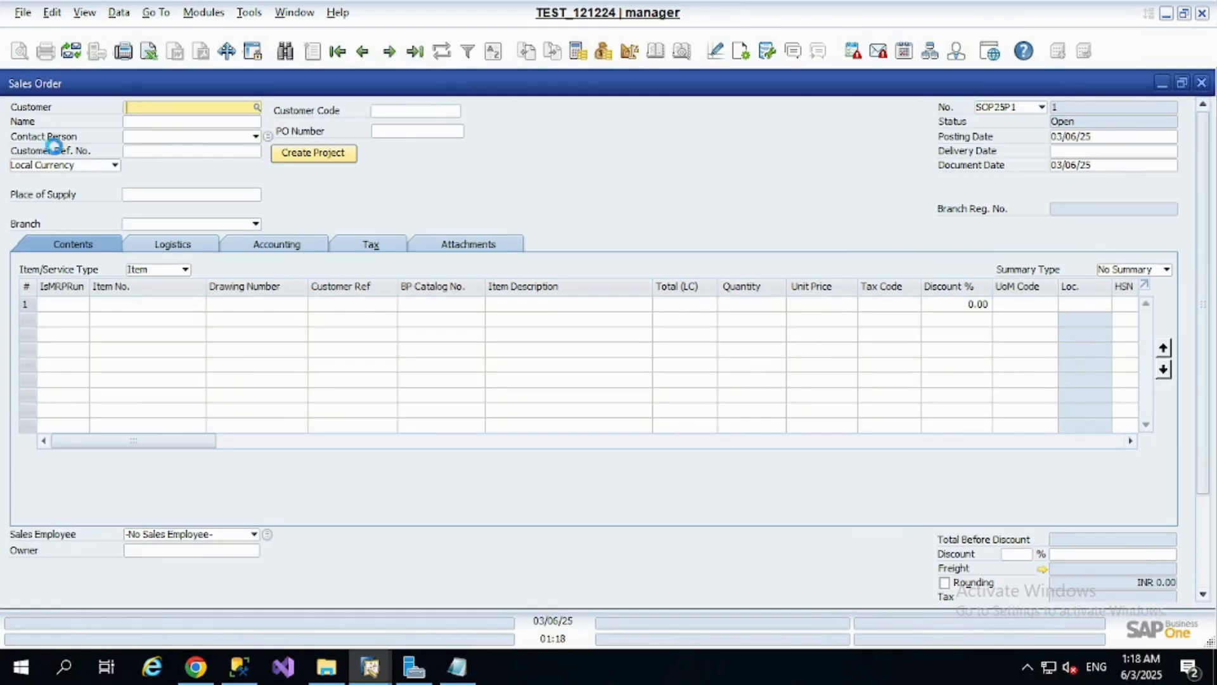
pyautogui.hotkey('ctrl', 'pagedown')
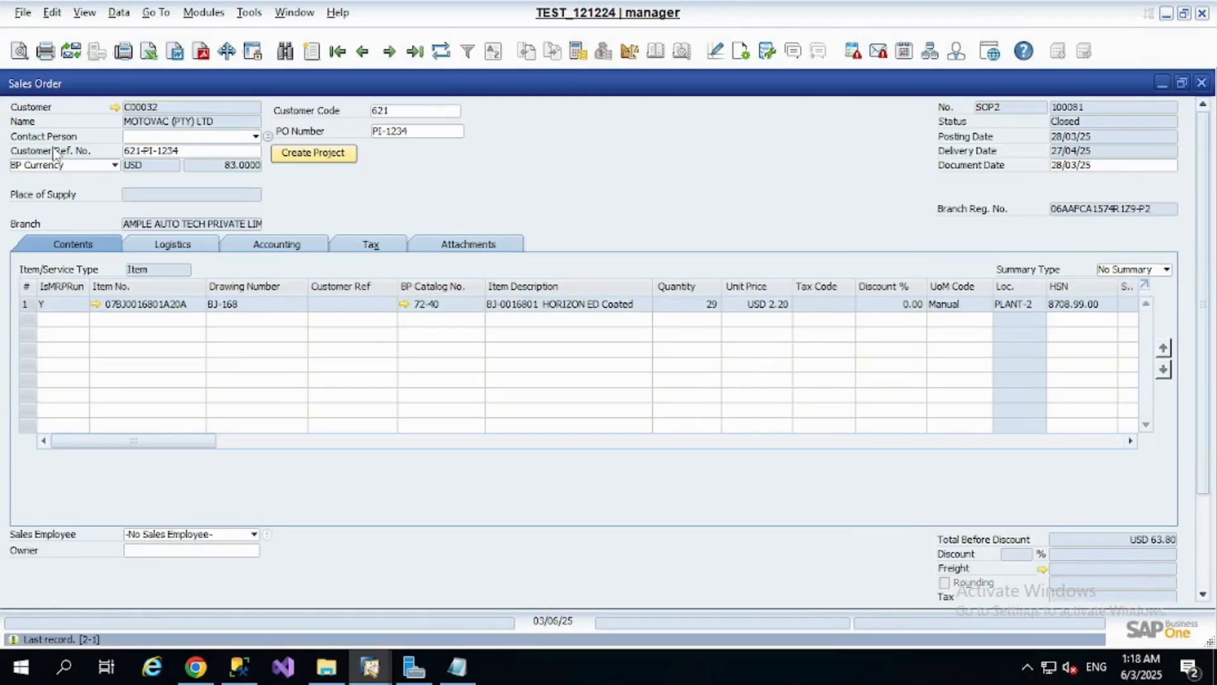
# Copy the customer code from the last order and enter it as the customer of a new sales order
pyautogui.rightClick(129, 115)
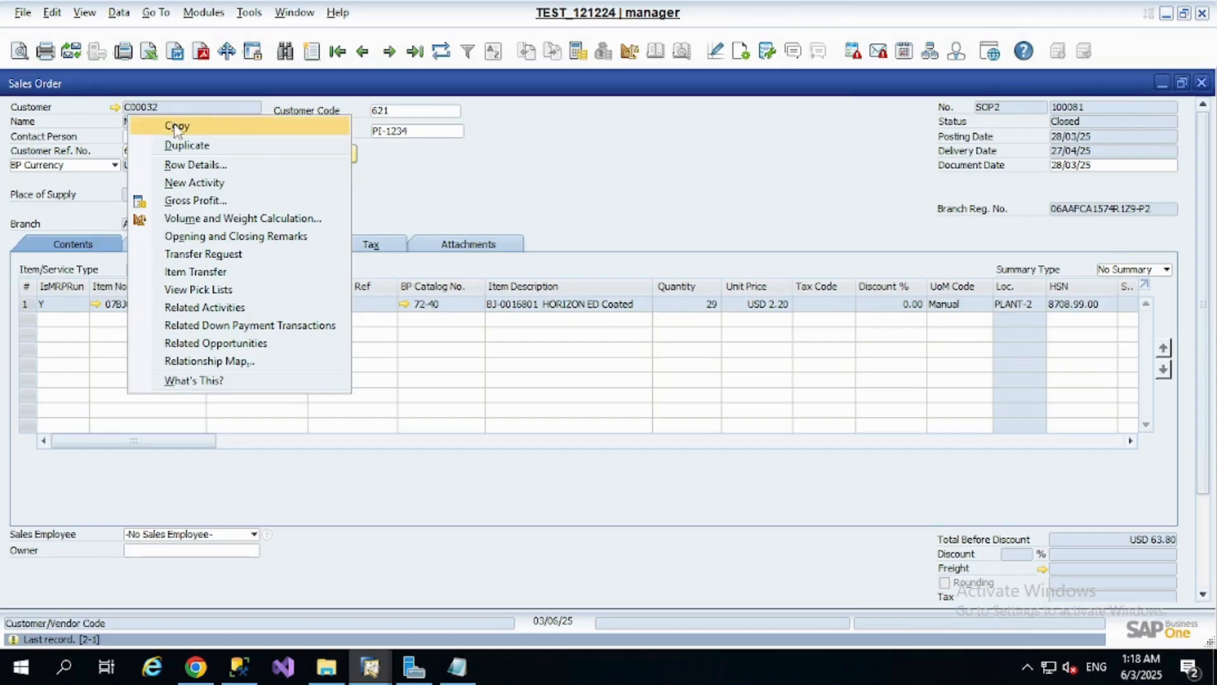
pyautogui.click(177, 127)
pyautogui.hotkey('ctrl', 'a')
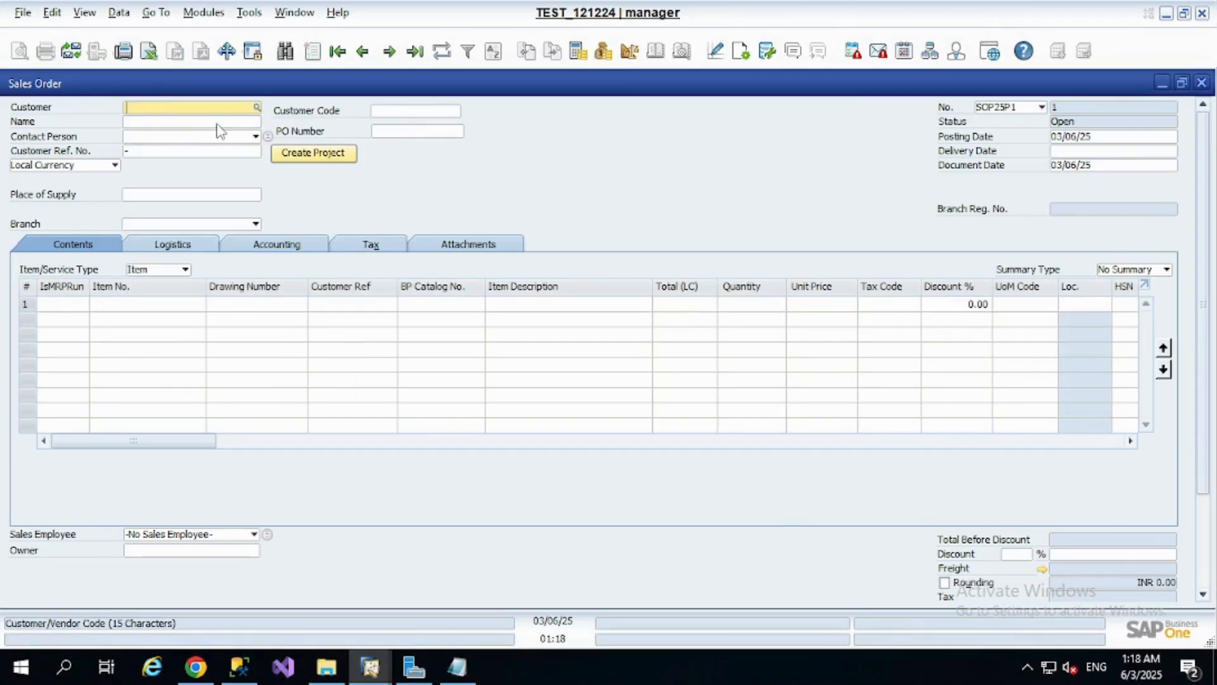
pyautogui.hotkey('ctrl', 'v')
pyautogui.press('Tab')
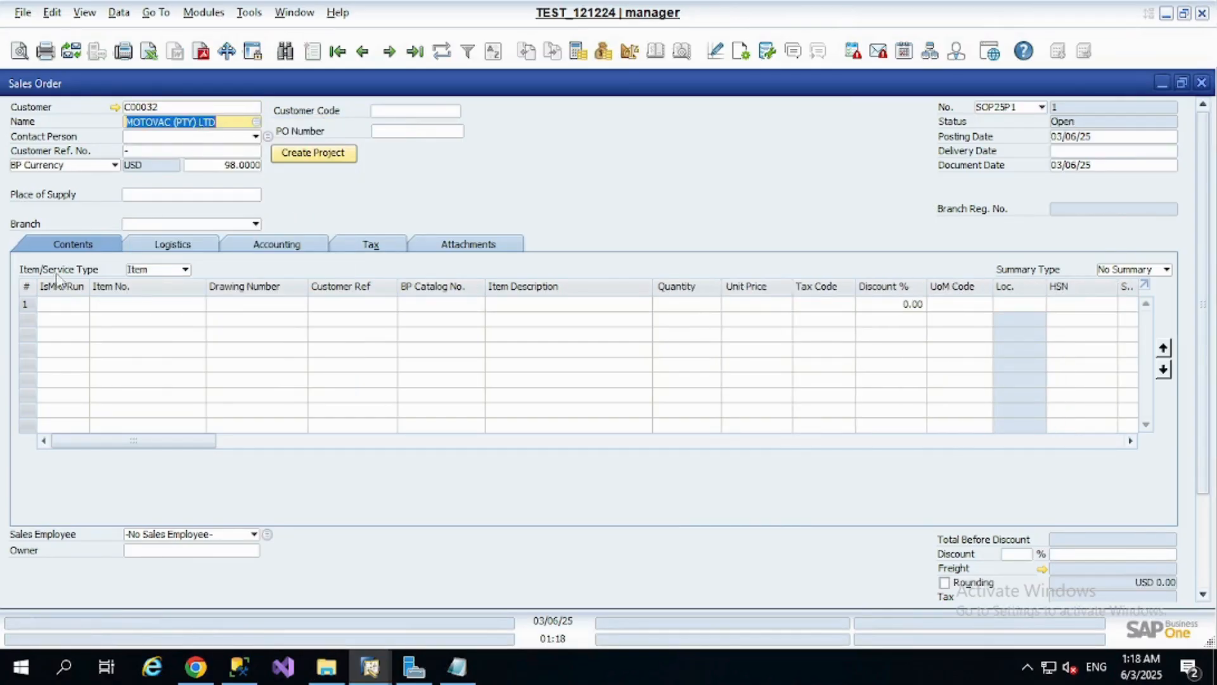
# Sort the item list by highest stock and choose the Nut M14x1.5RHxL-15 Slotted Grade 8 White Plated for the first order row
pyautogui.click(105, 306)
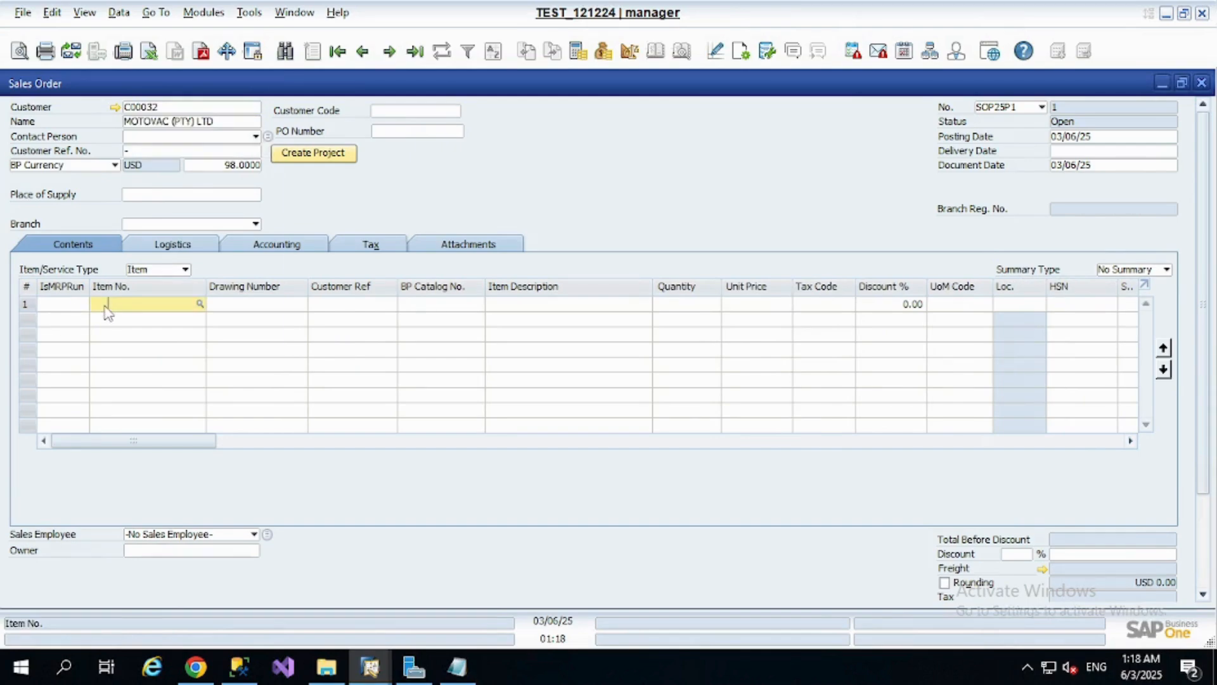
pyautogui.press('Tab')
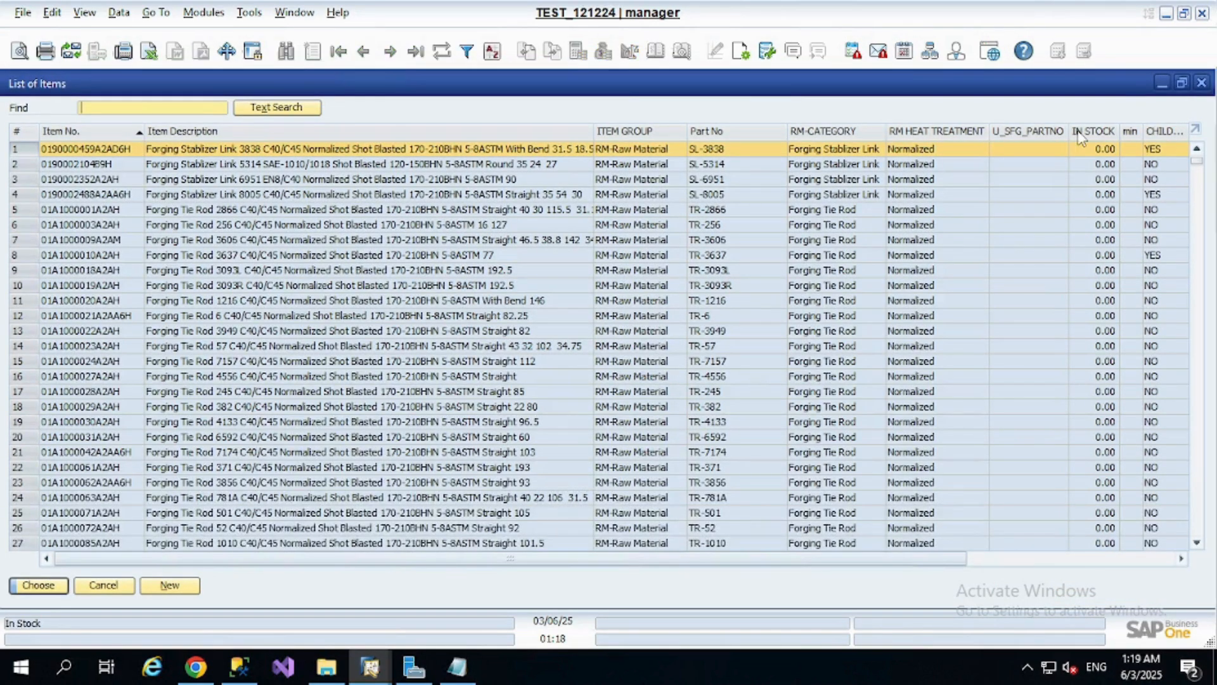
pyautogui.doubleClick(1081, 133)
pyautogui.doubleClick(1081, 133)
pyautogui.click(1106, 211)
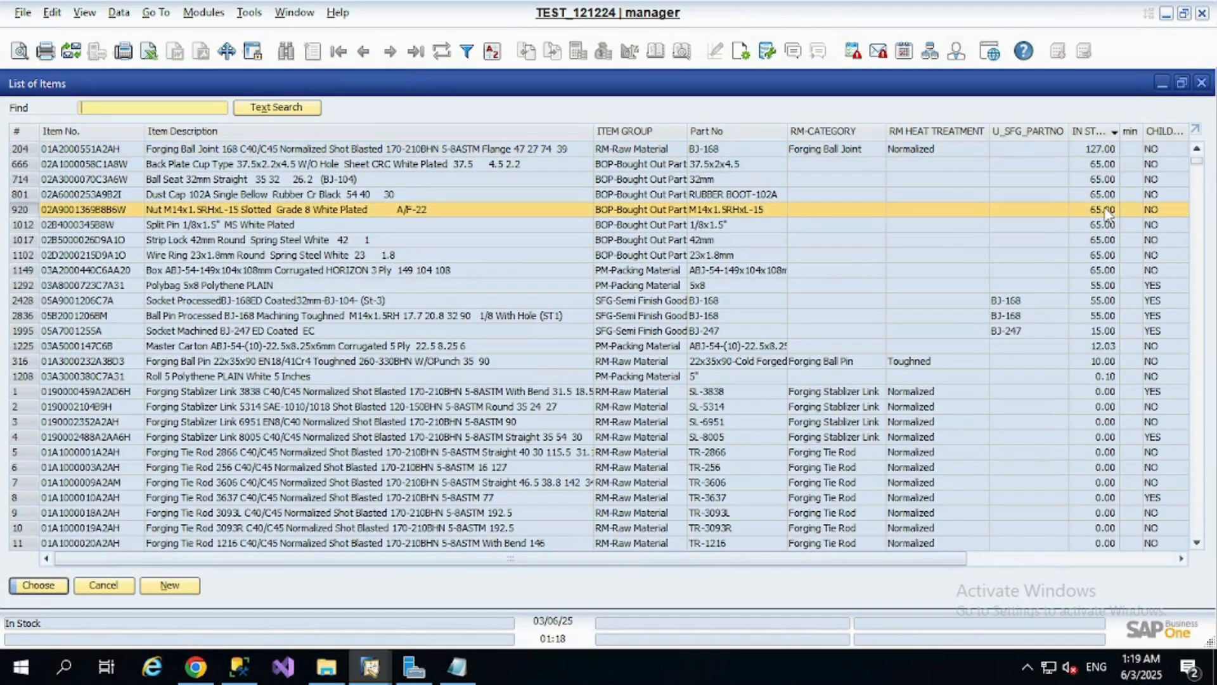
pyautogui.doubleClick(1066, 209)
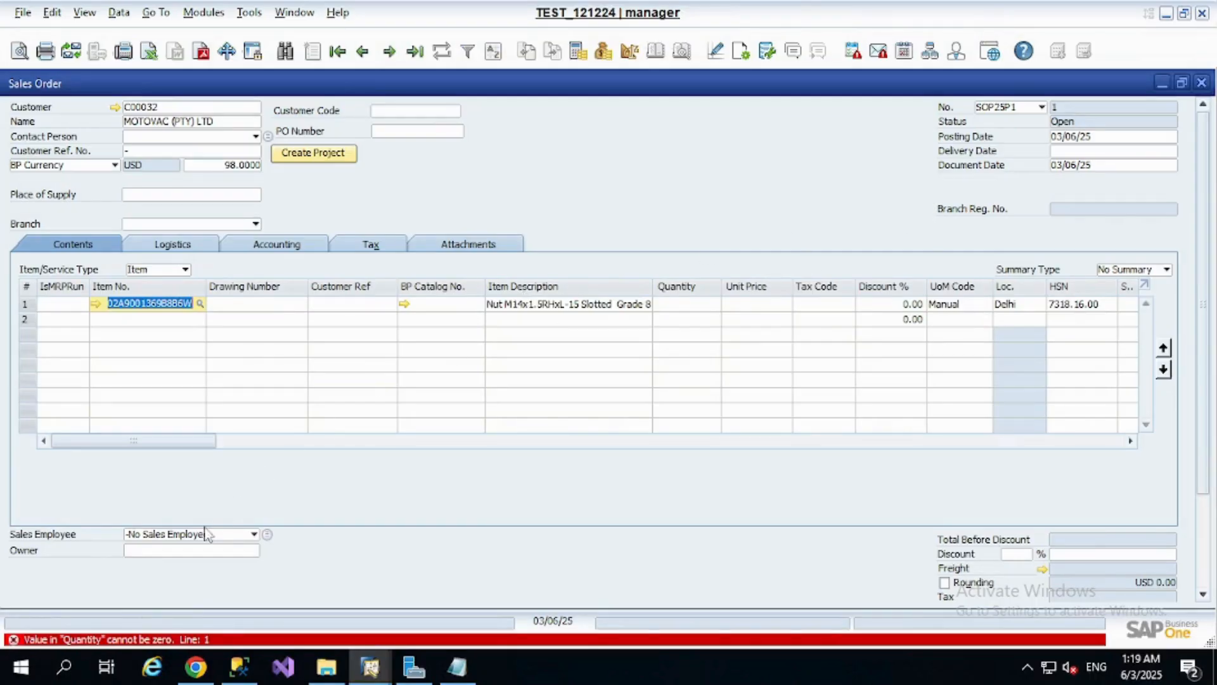
# Enter quantity 1 and unit price USD 1.00 for the nut in the first row, and try to add the sales order
pyautogui.click(303, 306)
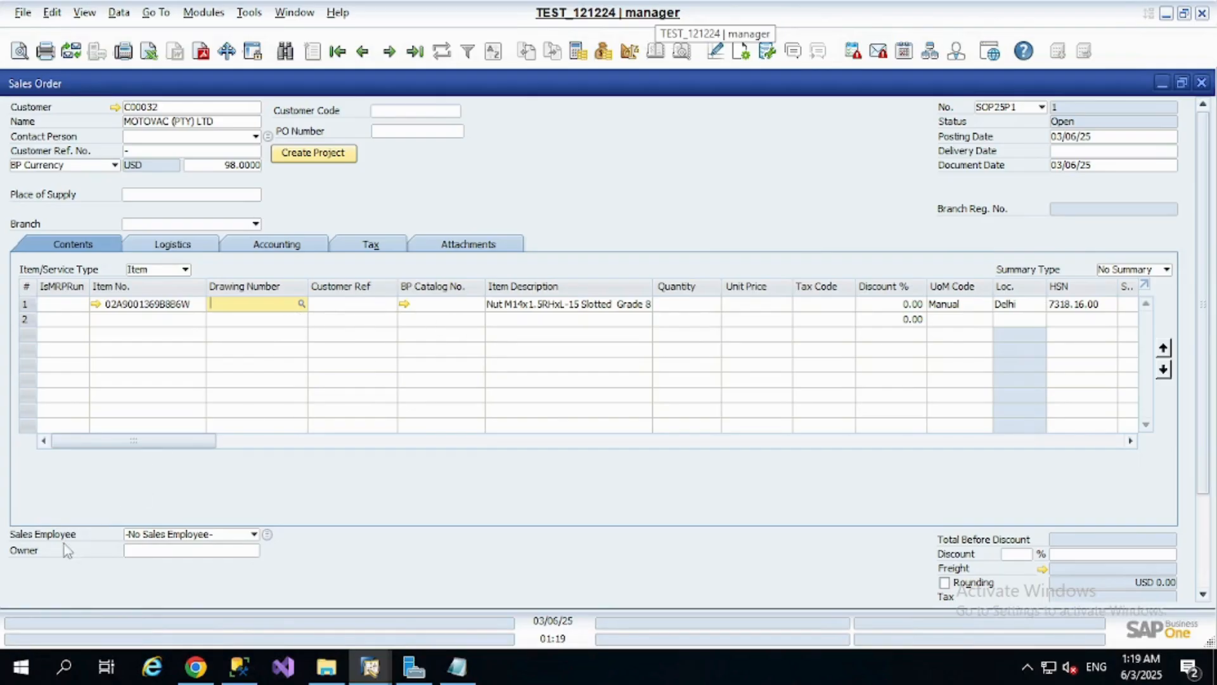
pyautogui.click(684, 305)
pyautogui.write('1')
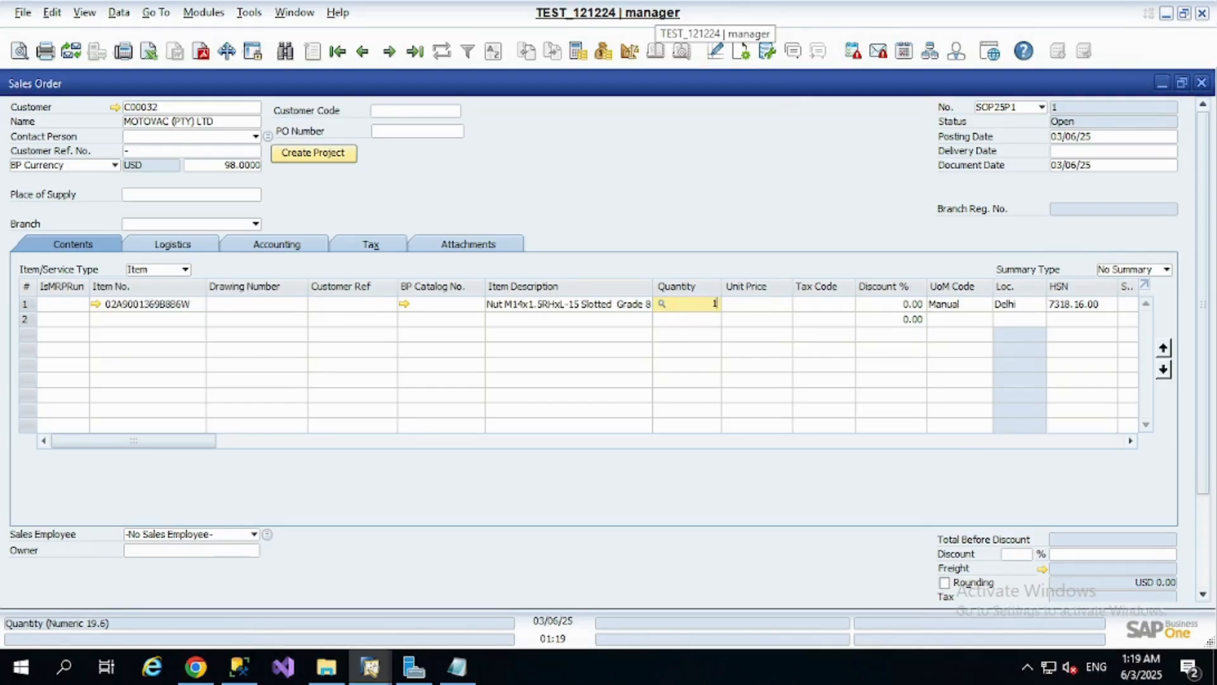
pyautogui.press('Tab')
pyautogui.write('1')
pyautogui.press('Tab')
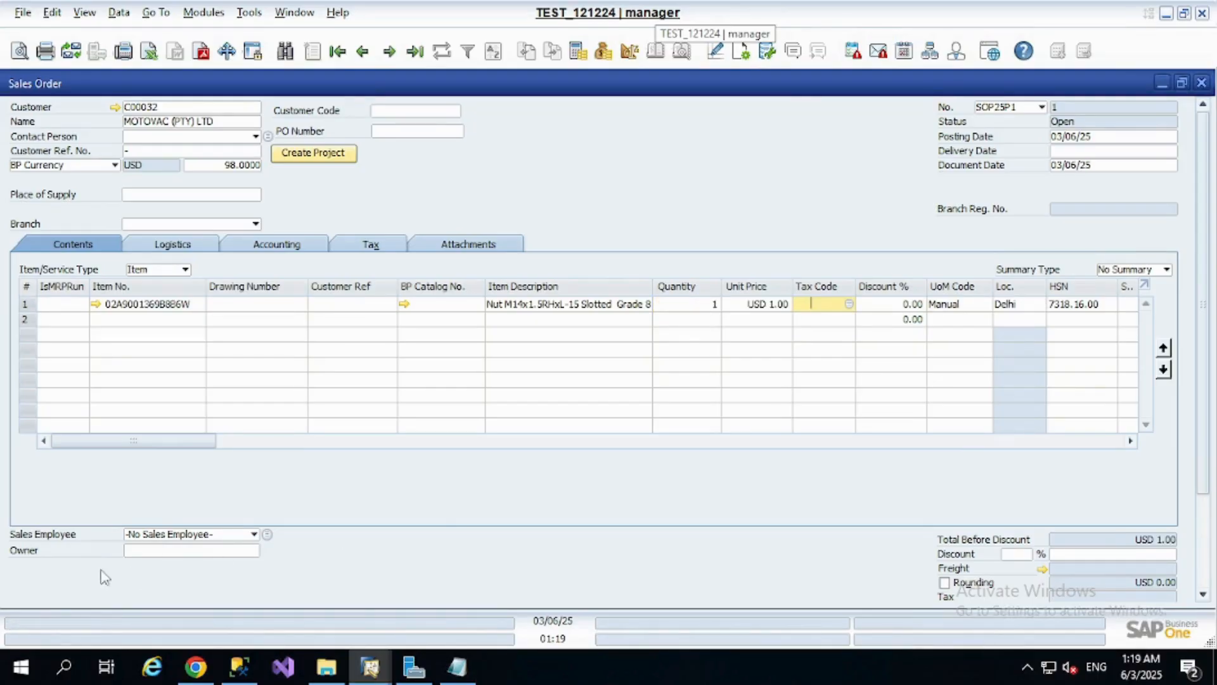
pyautogui.moveTo(1205, 253); pyautogui.dragTo(376, 571)
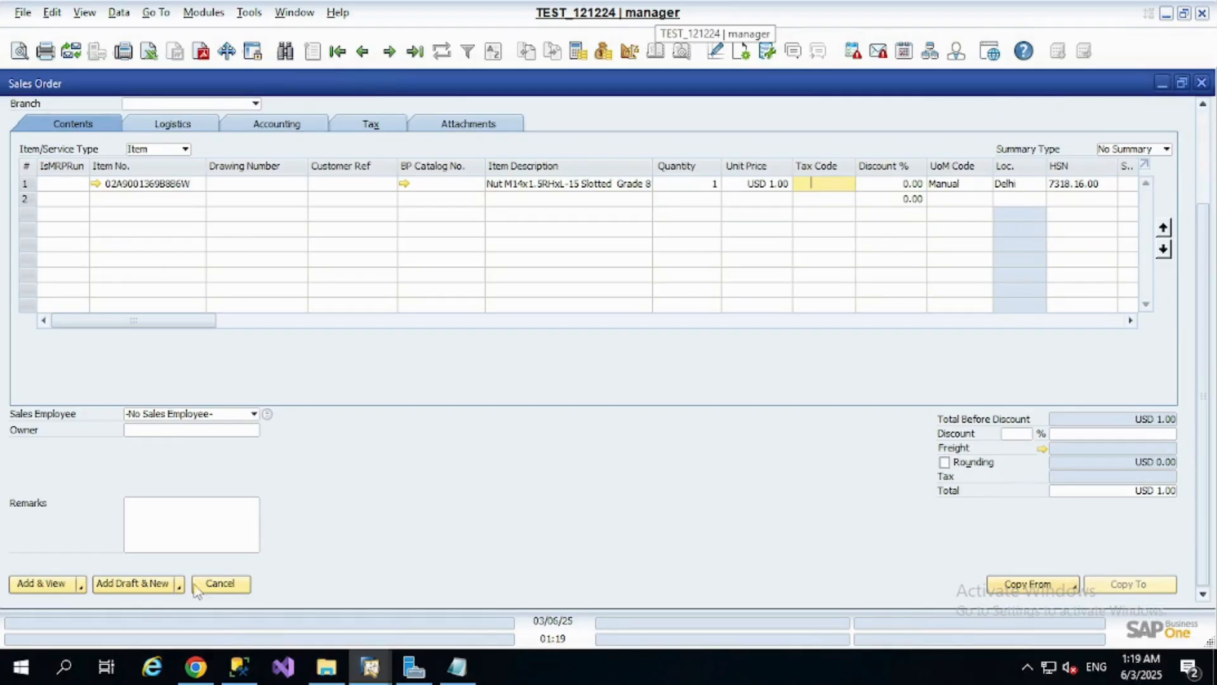
pyautogui.click(18, 585)
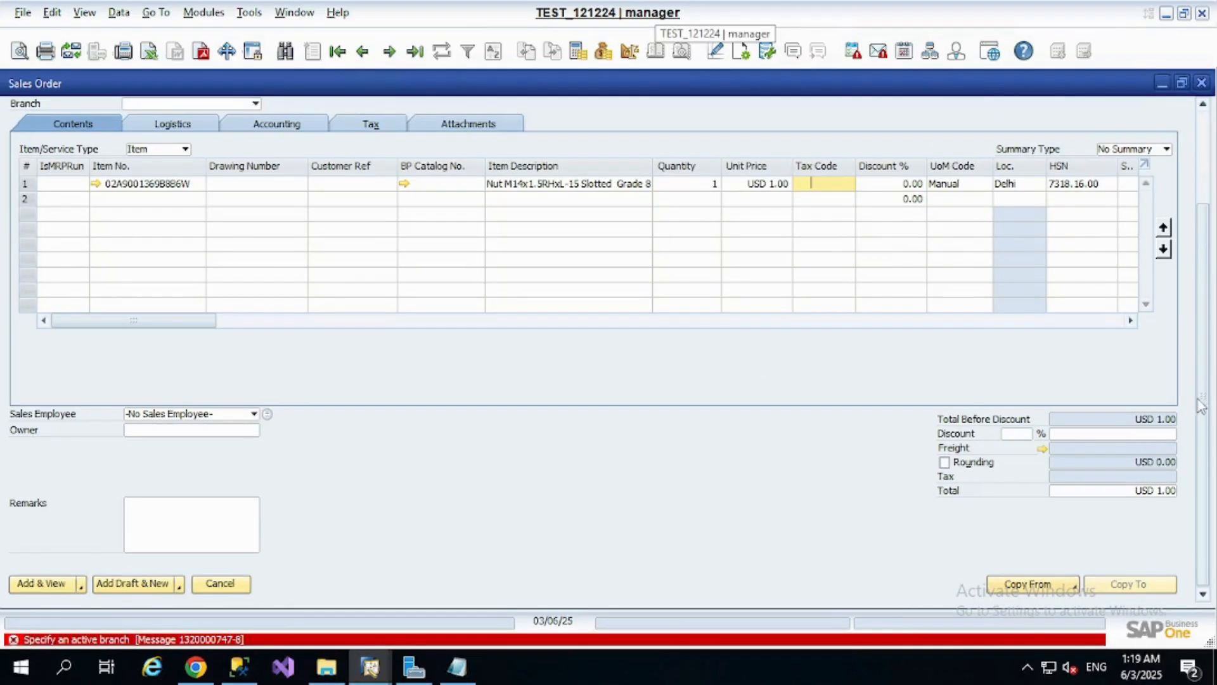
# Set the order's branch to AMPLE AUTO TECH PRIVATE LIMITED, update the document rows accordingly, and try to add the order
pyautogui.scroll(3, 1192, 279)
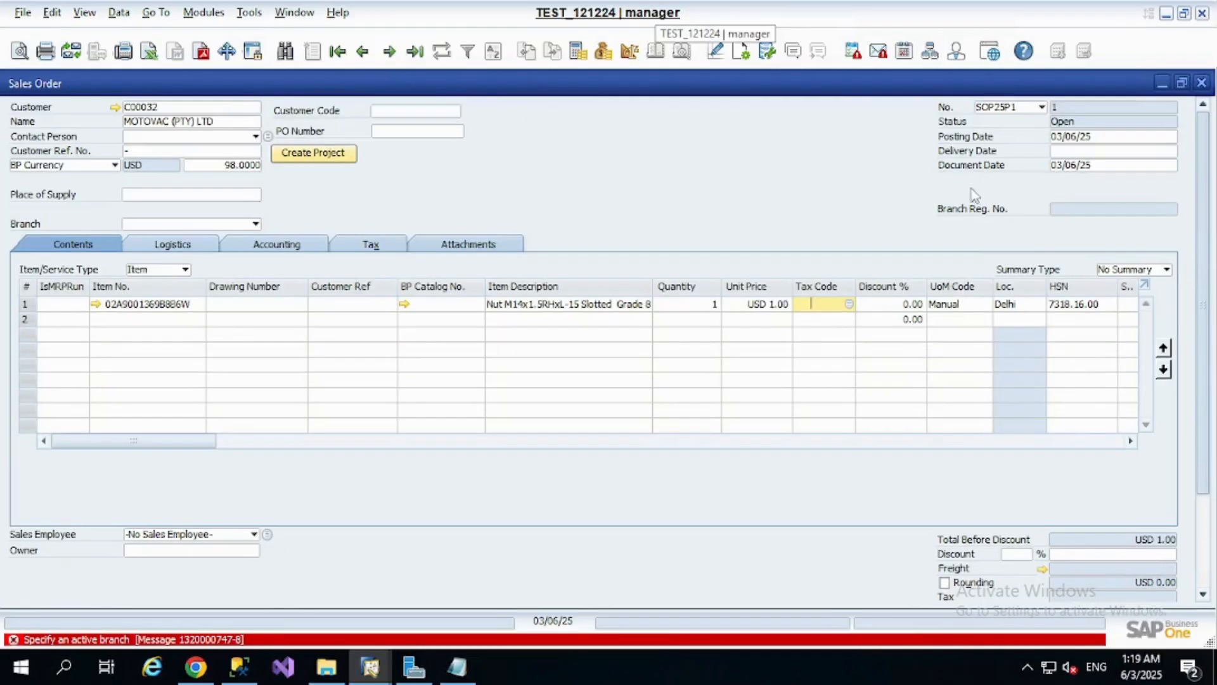
pyautogui.click(254, 225)
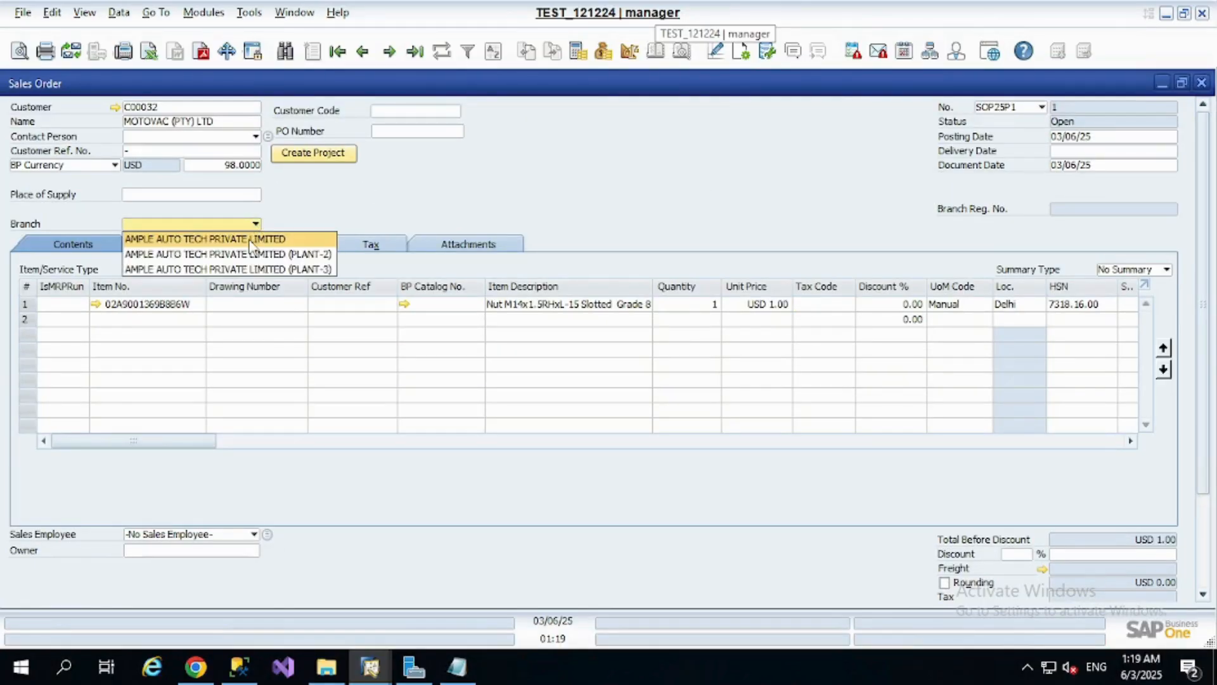
pyautogui.click(251, 240)
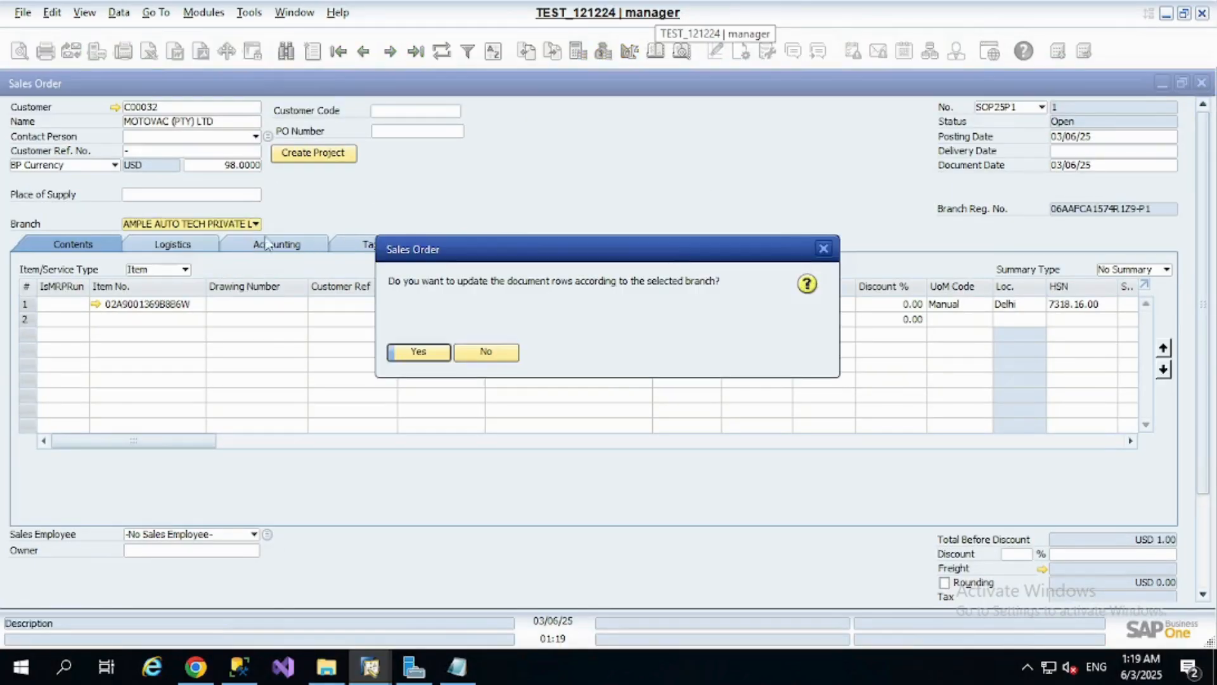
pyautogui.click(418, 352)
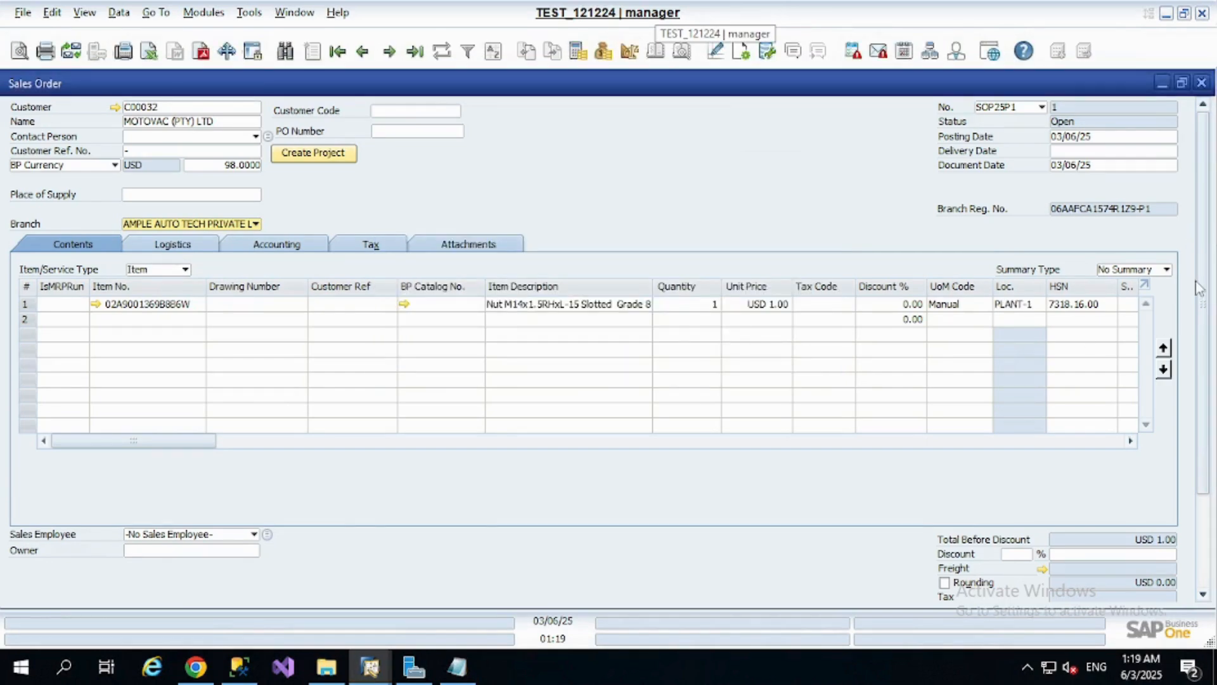
pyautogui.scroll(-3, 913, 374)
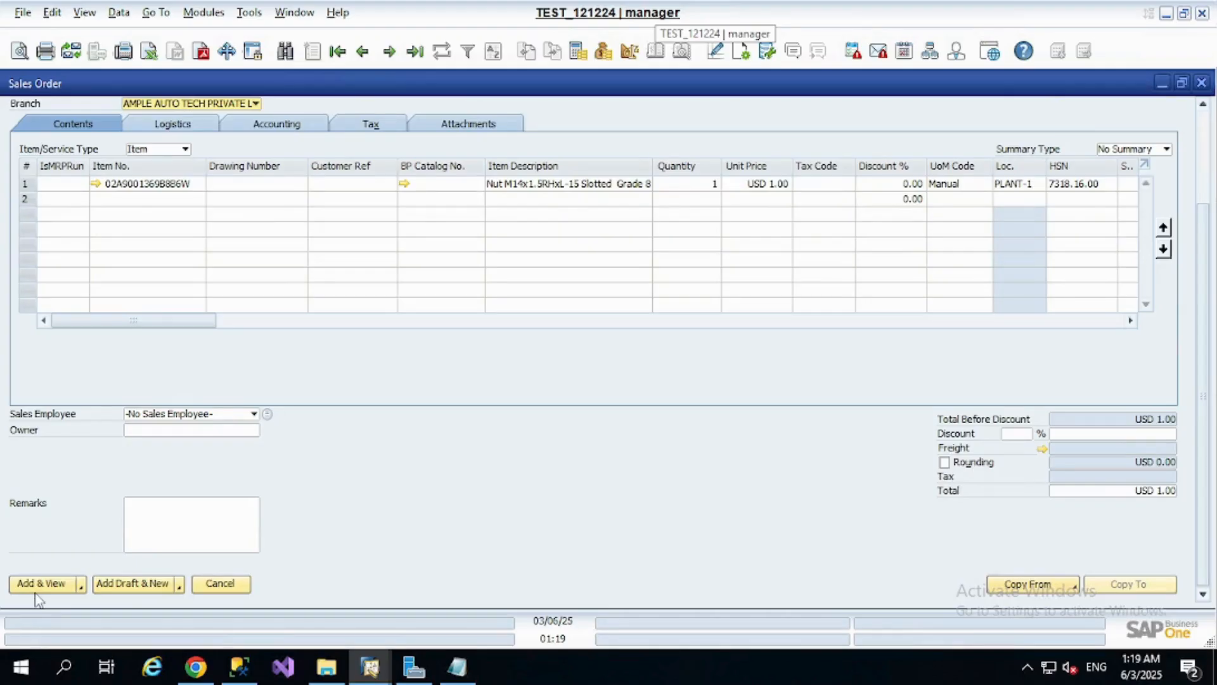
pyautogui.click(59, 584)
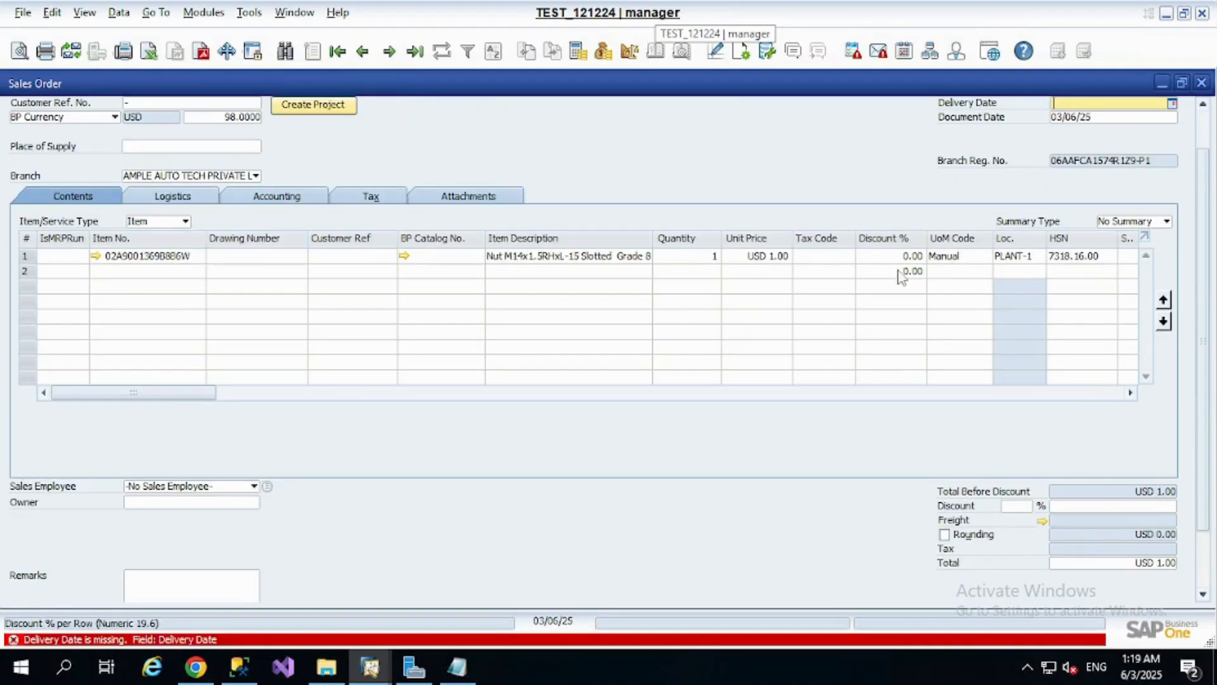
# Set the delivery date to 03/06/25, apply it to the existing rows, and try to add the order
pyautogui.write('t')
pyautogui.press('Tab')
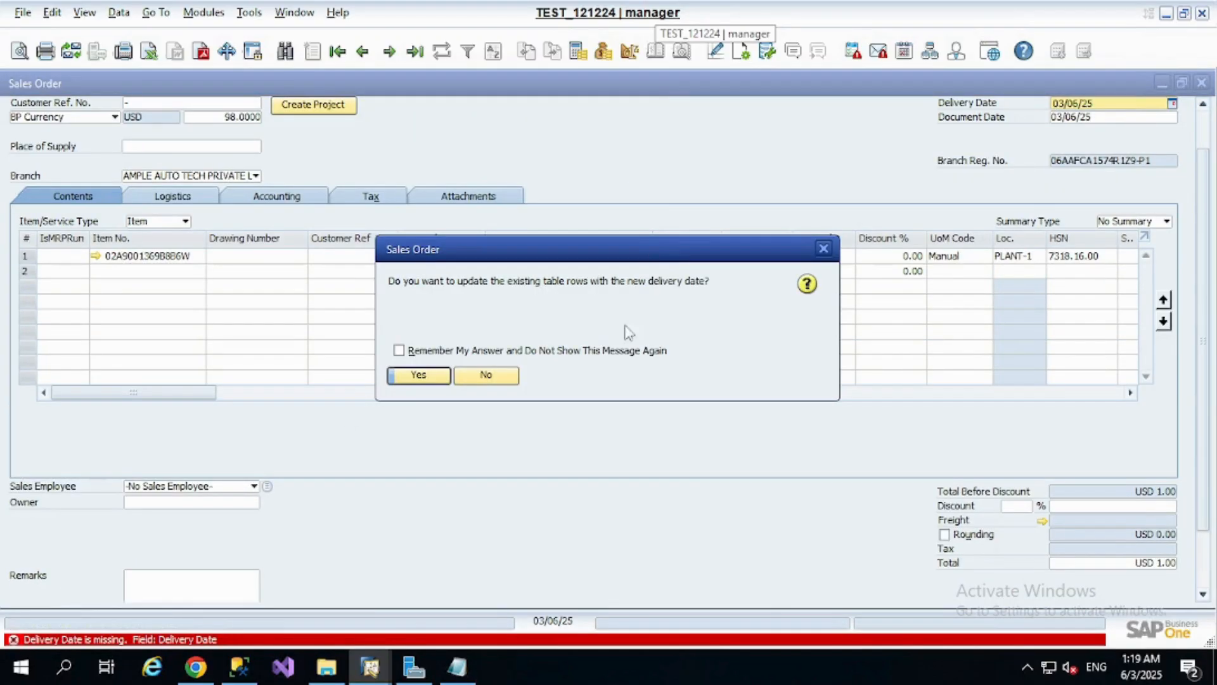
pyautogui.click(417, 376)
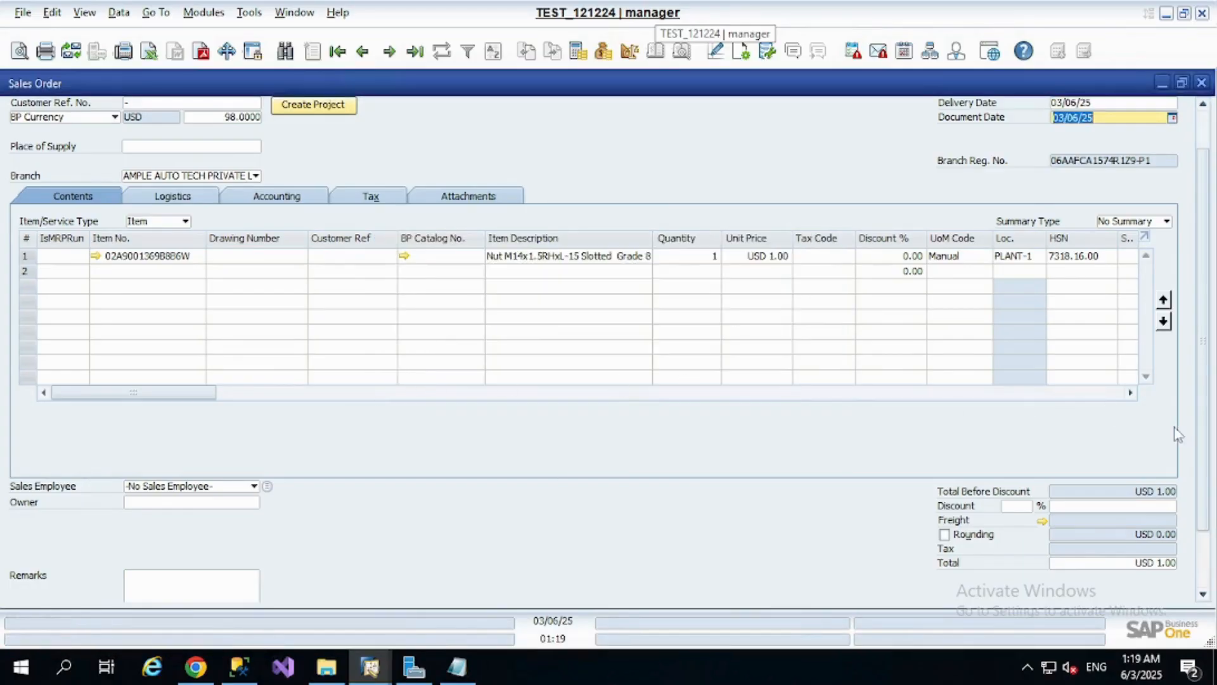
pyautogui.scroll(-3, 1203, 424)
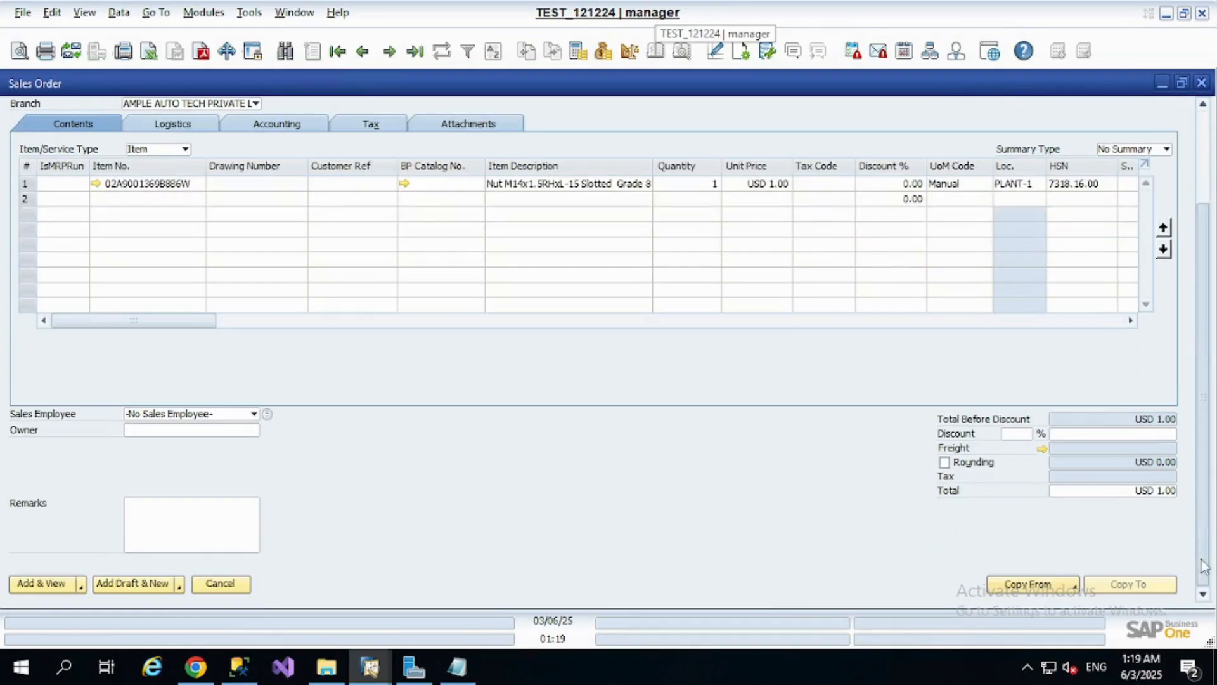
pyautogui.click(25, 583)
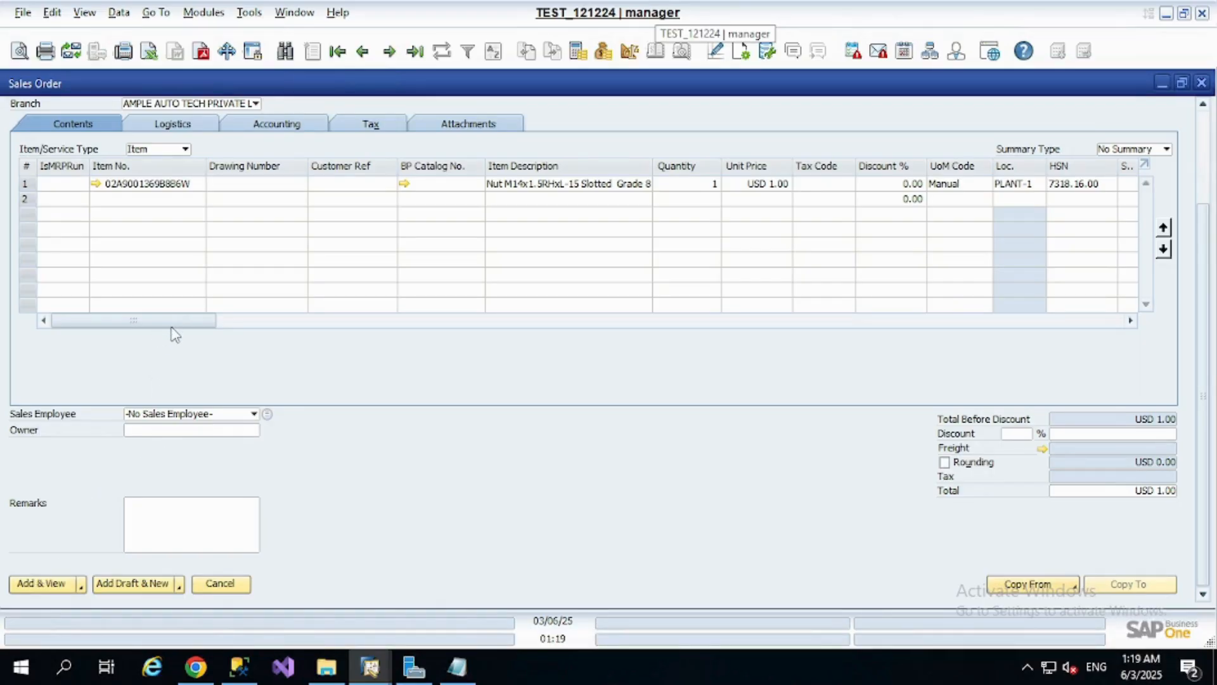
# Disable Enable Transaction Notification in the Services section of General Settings under System Initialization and save the change
pyautogui.moveTo(179, 321); pyautogui.dragTo(287, 323)
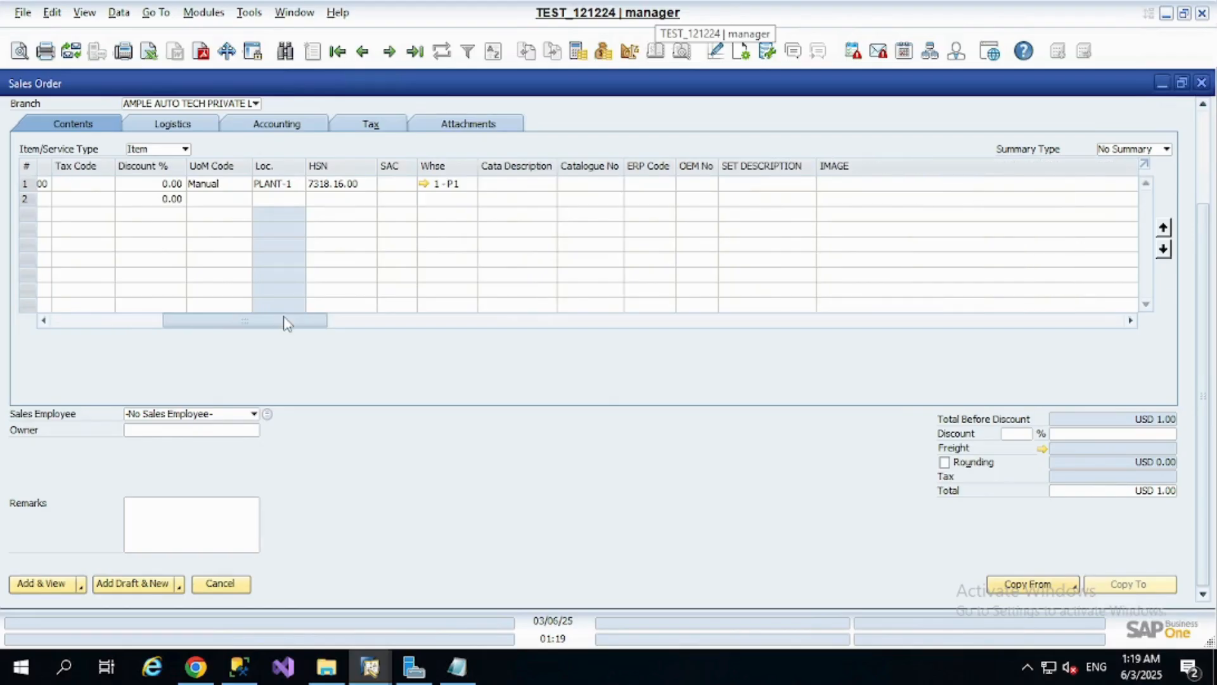
pyautogui.moveTo(283, 324); pyautogui.dragTo(467, 322)
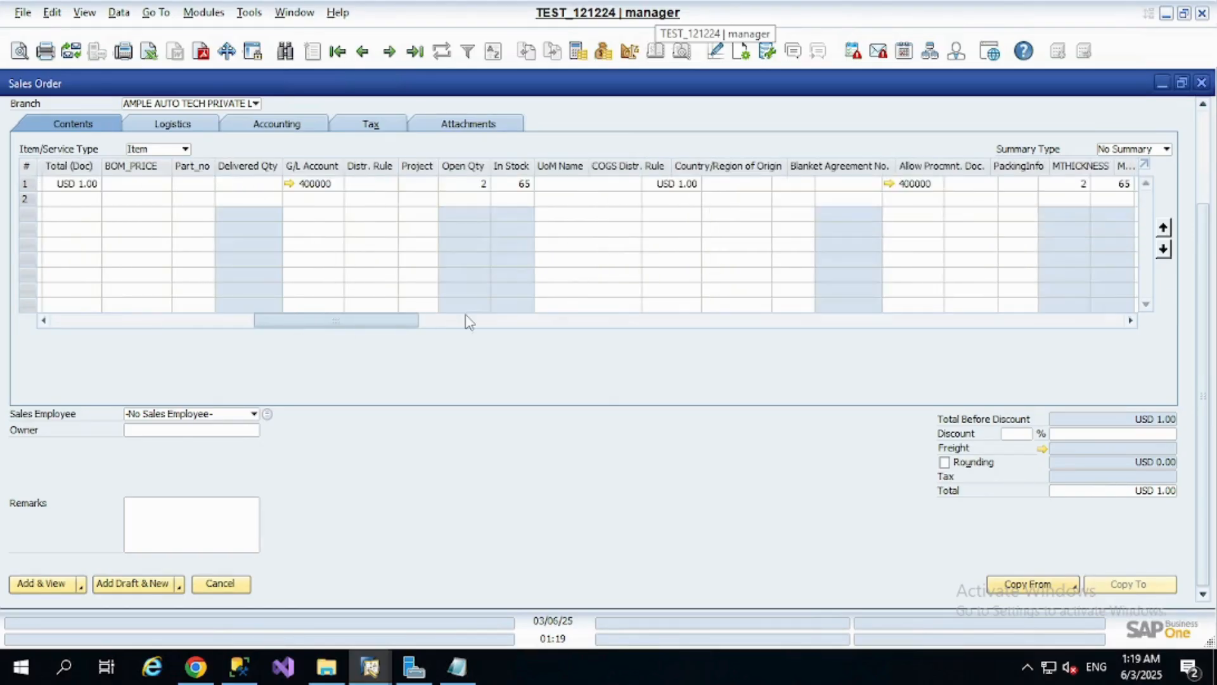
pyautogui.click(203, 12)
pyautogui.moveTo(249, 56)
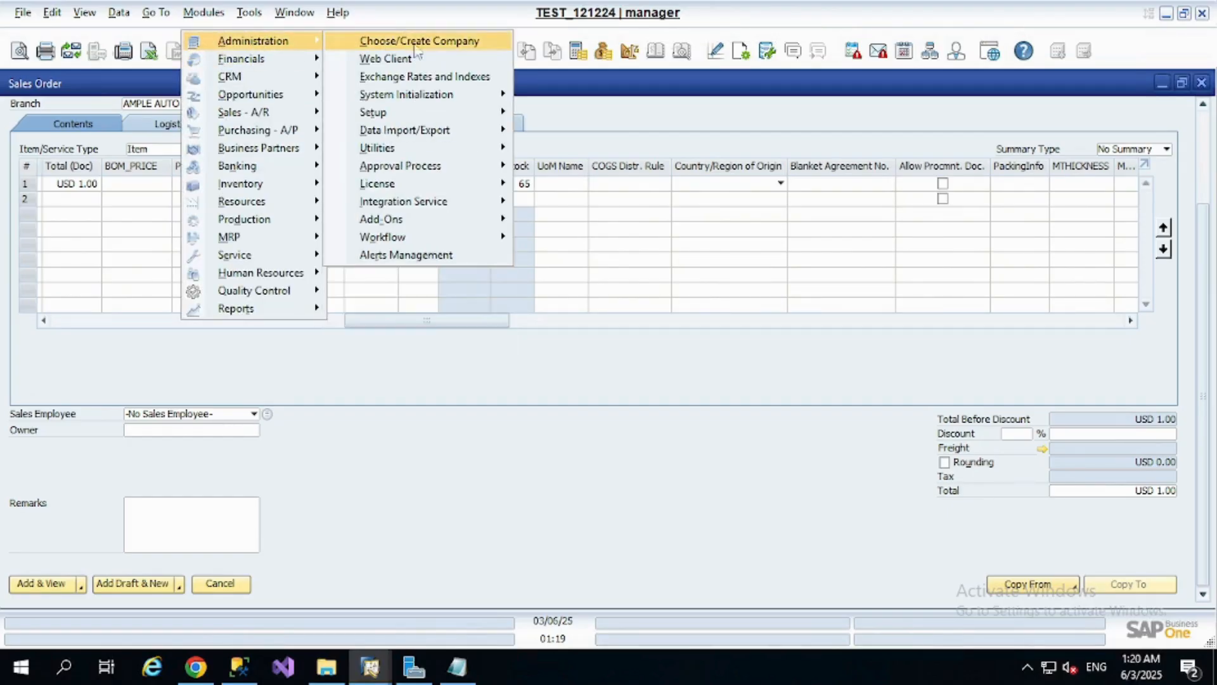
pyautogui.moveTo(425, 94)
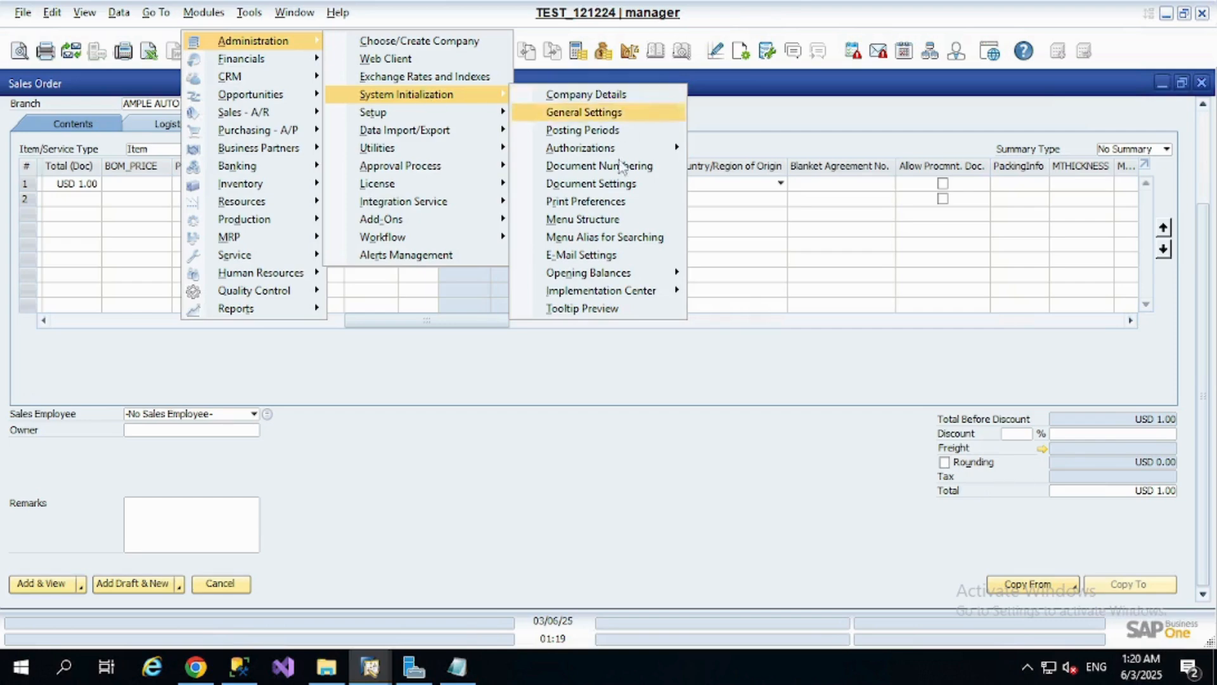
pyautogui.moveTo(626, 154)
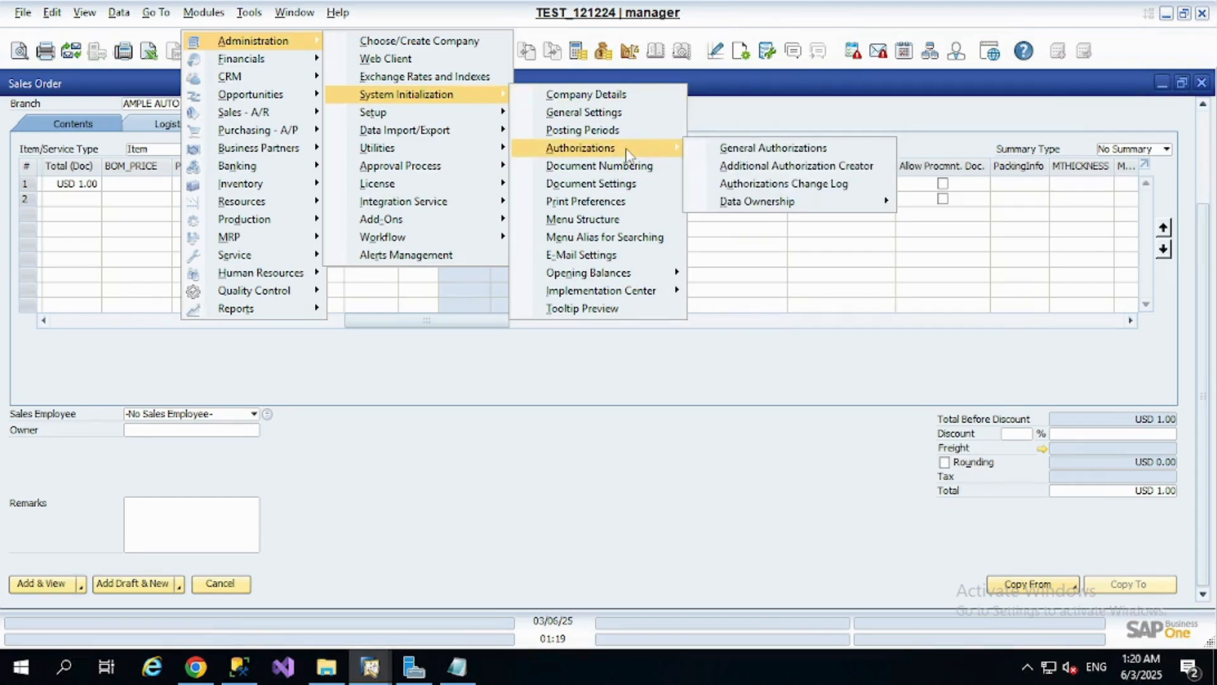
pyautogui.click(637, 111)
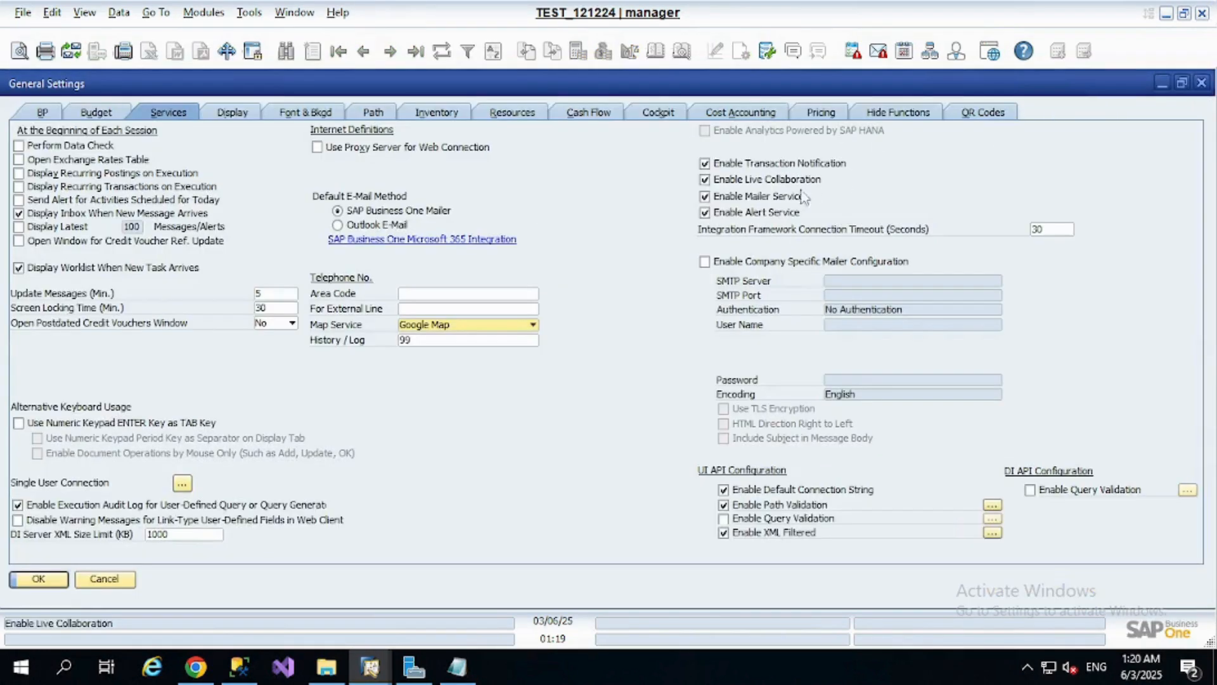
pyautogui.click(704, 163)
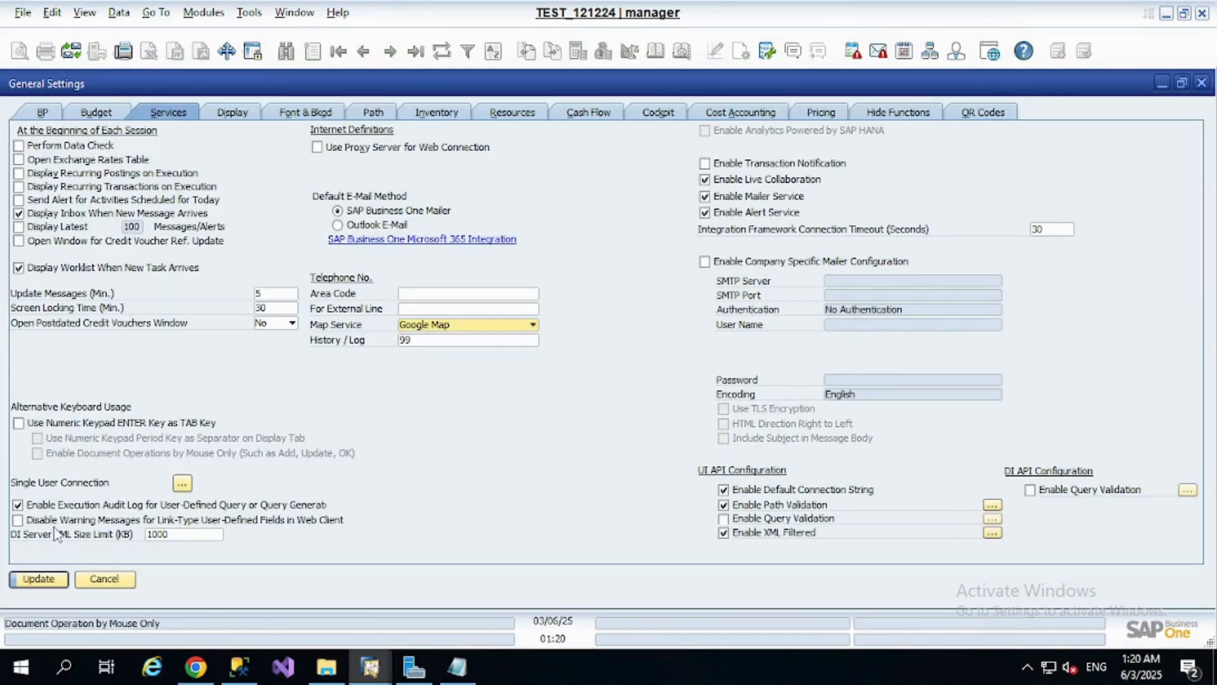
pyautogui.click(23, 577)
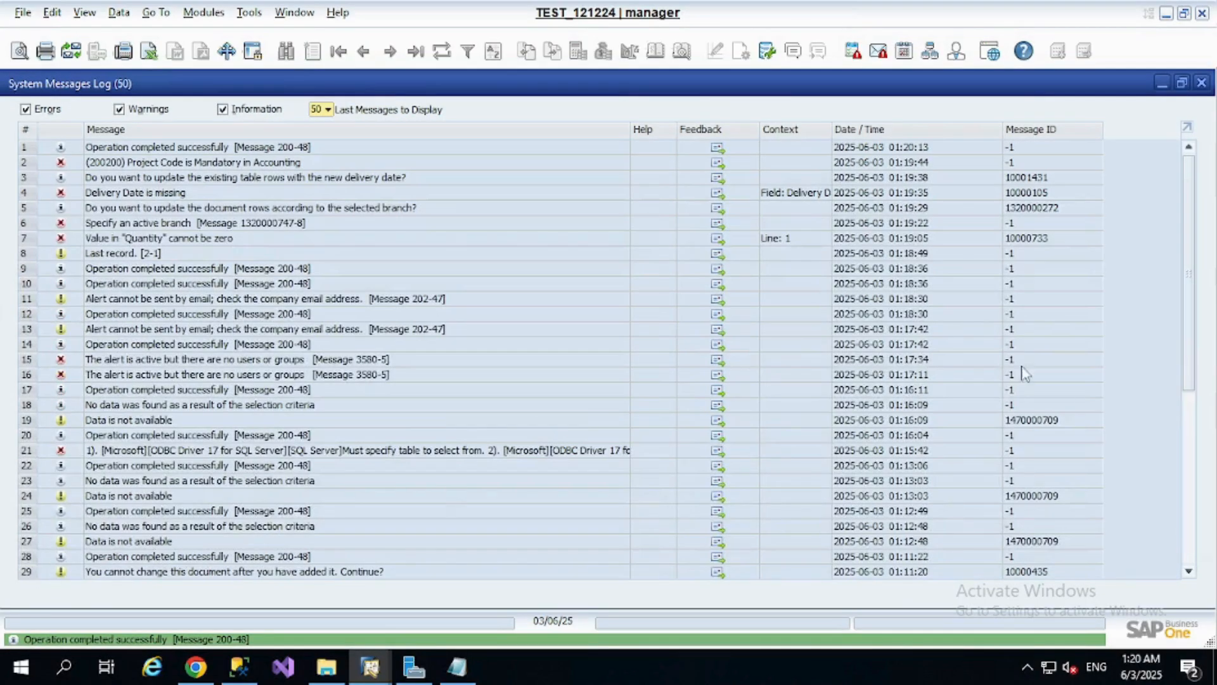
# Review and close the System Messages Log, close General Settings, and add the sales order
pyautogui.click(1185, 565)
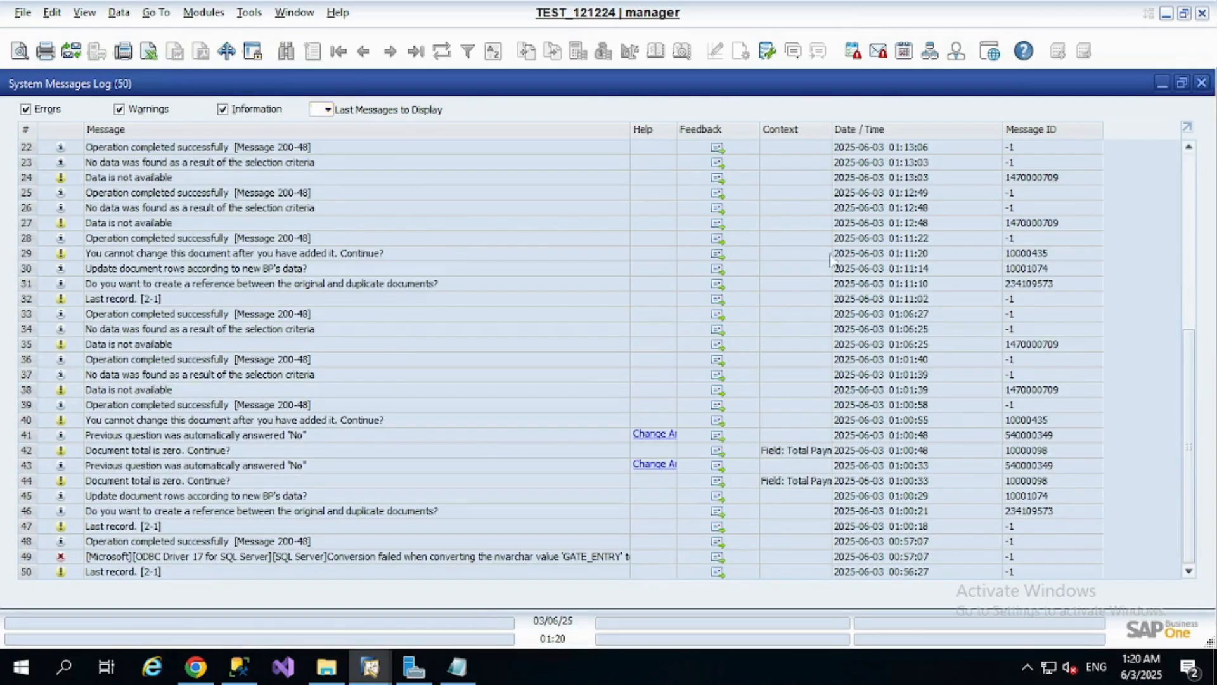
pyautogui.click(1202, 83)
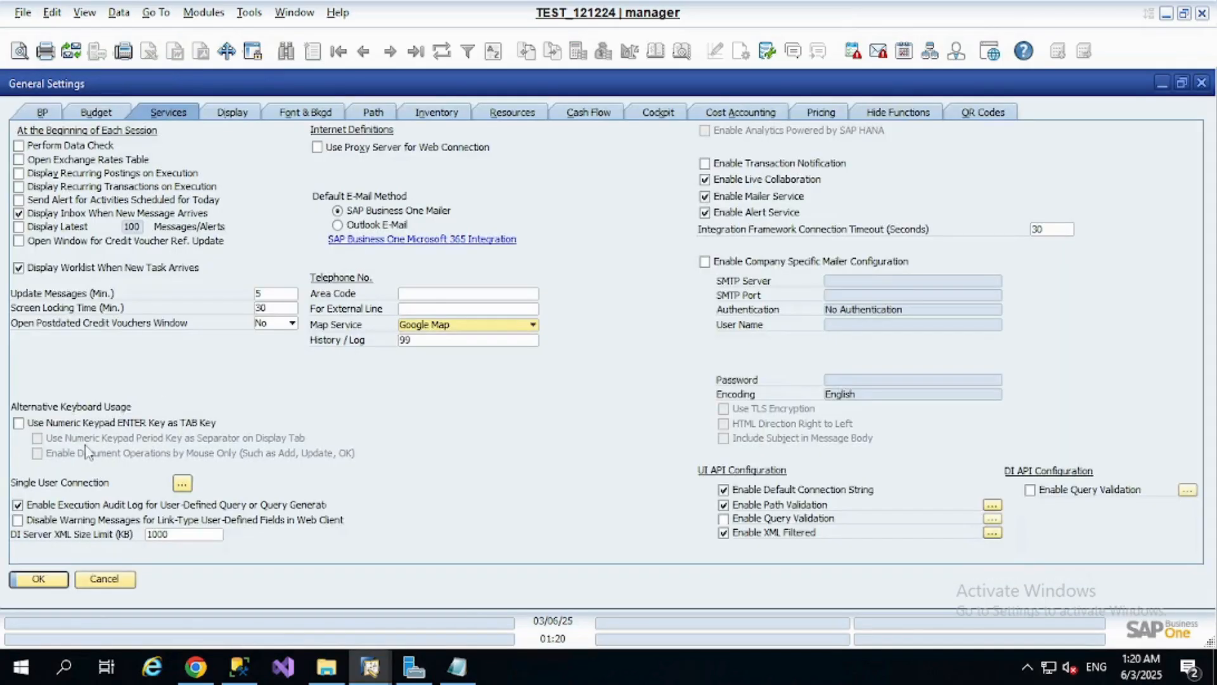
pyautogui.click(50, 580)
pyautogui.click(54, 588)
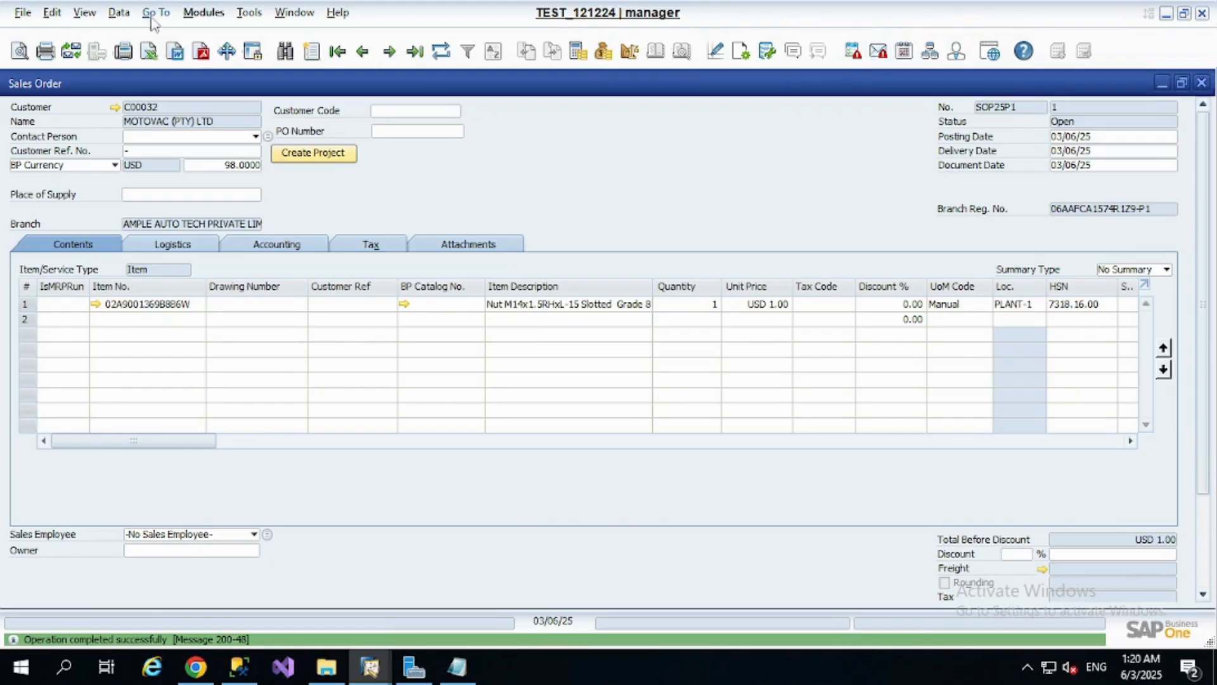
# Switch to the Quality user's SAP Business One session and check the Messages/Alerts Overview inbox for the sales order alert
pyautogui.click(203, 12)
pyautogui.moveTo(230, 48)
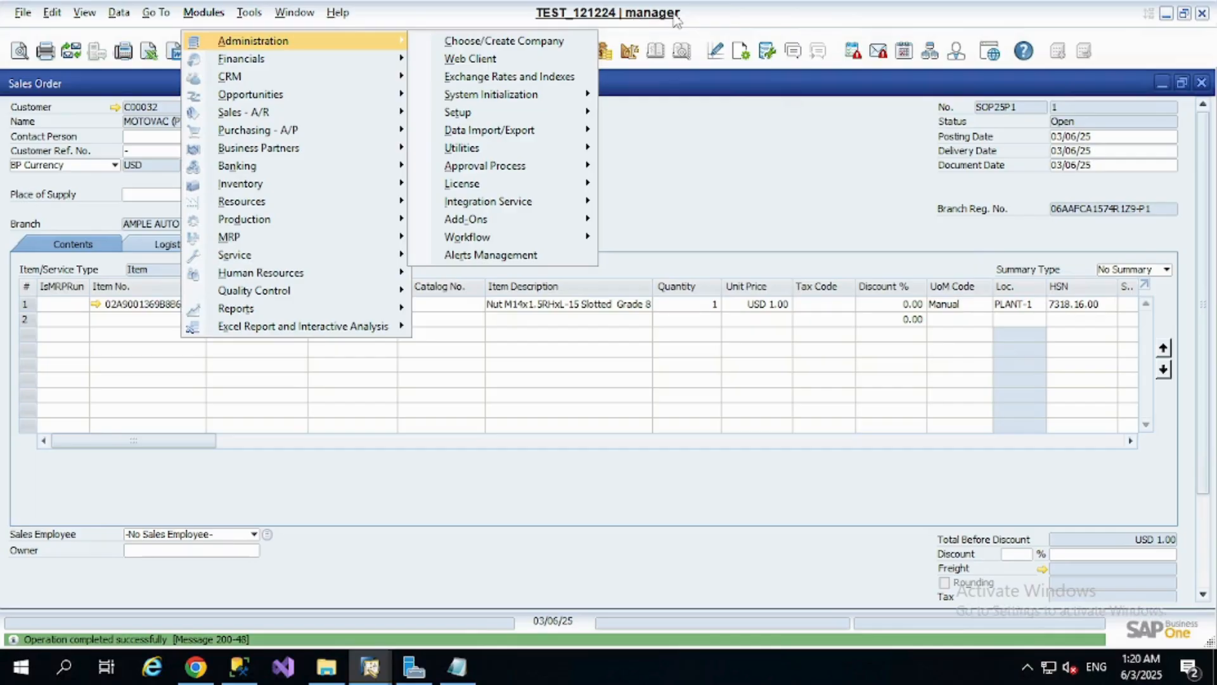
pyautogui.click(361, 665)
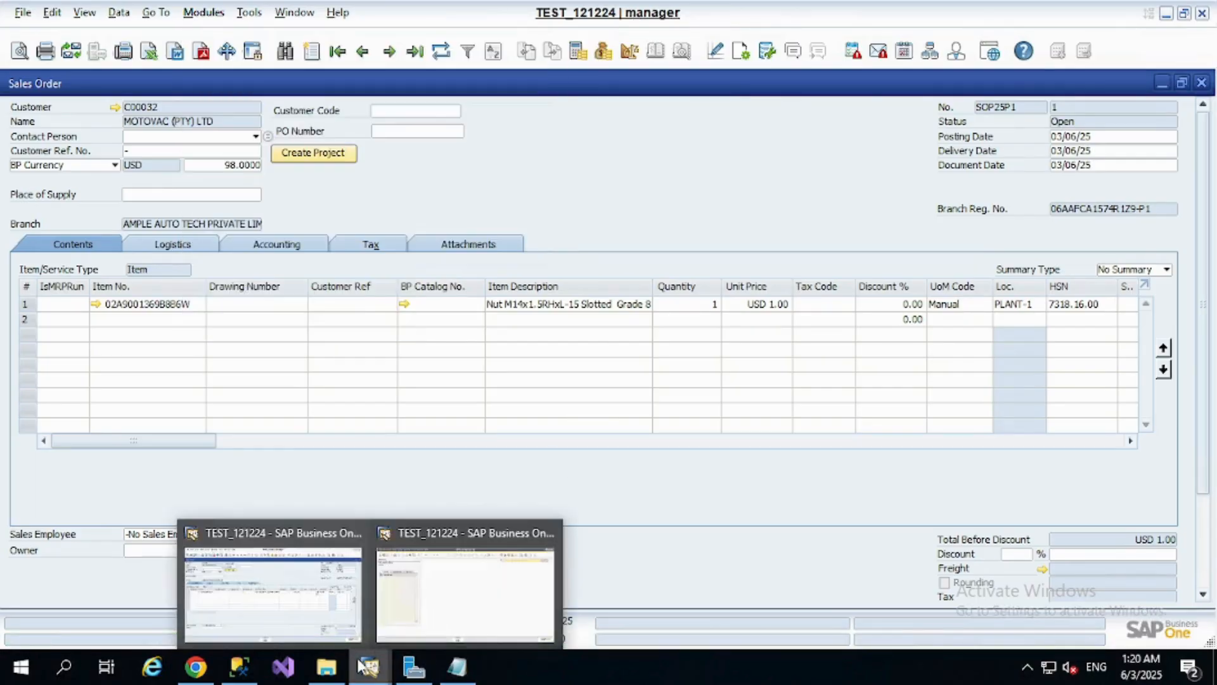
pyautogui.click(450, 563)
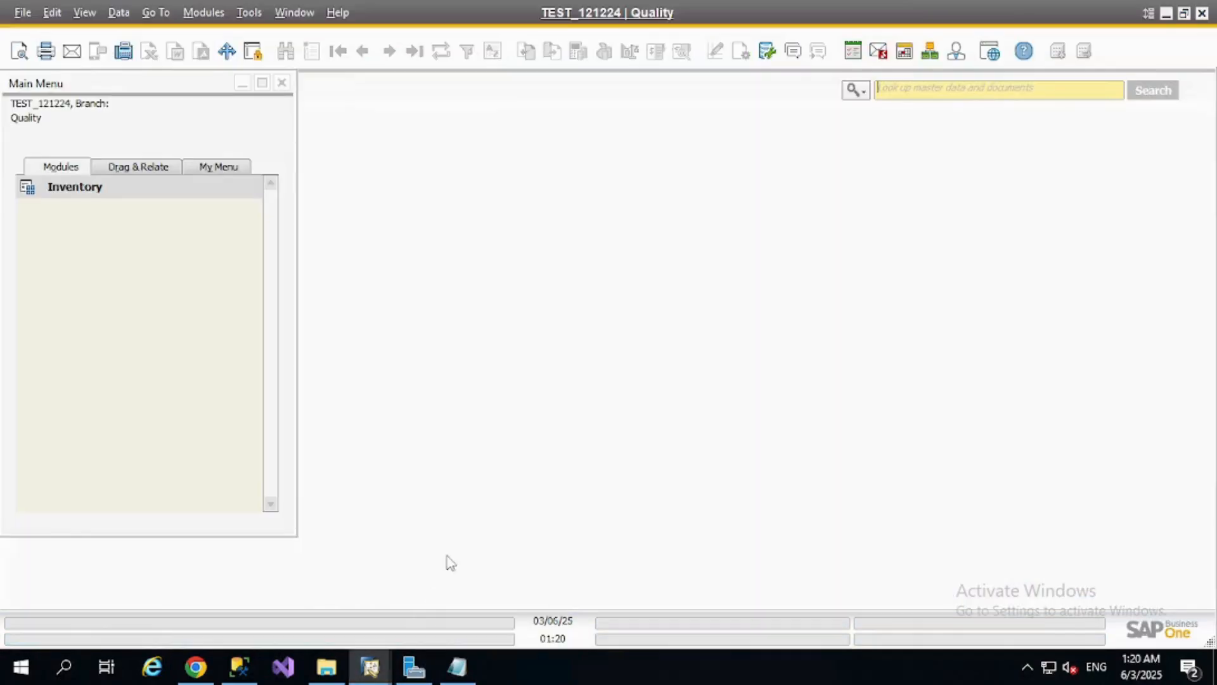
pyautogui.click(880, 52)
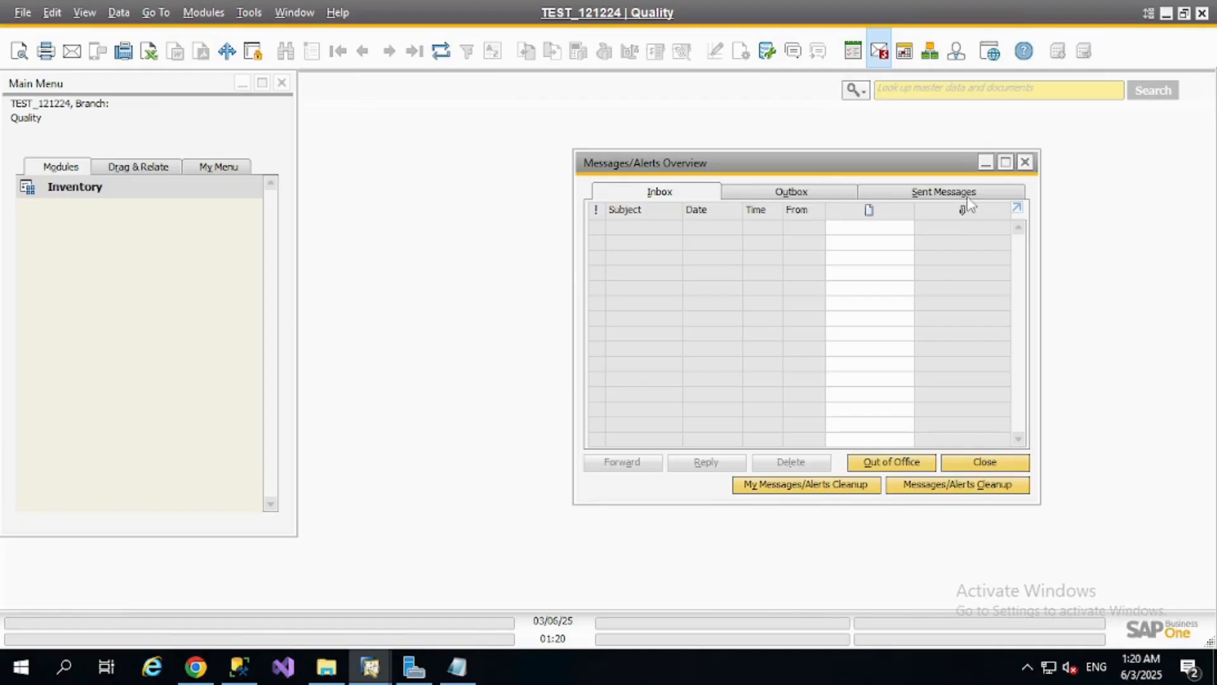
pyautogui.click(1025, 164)
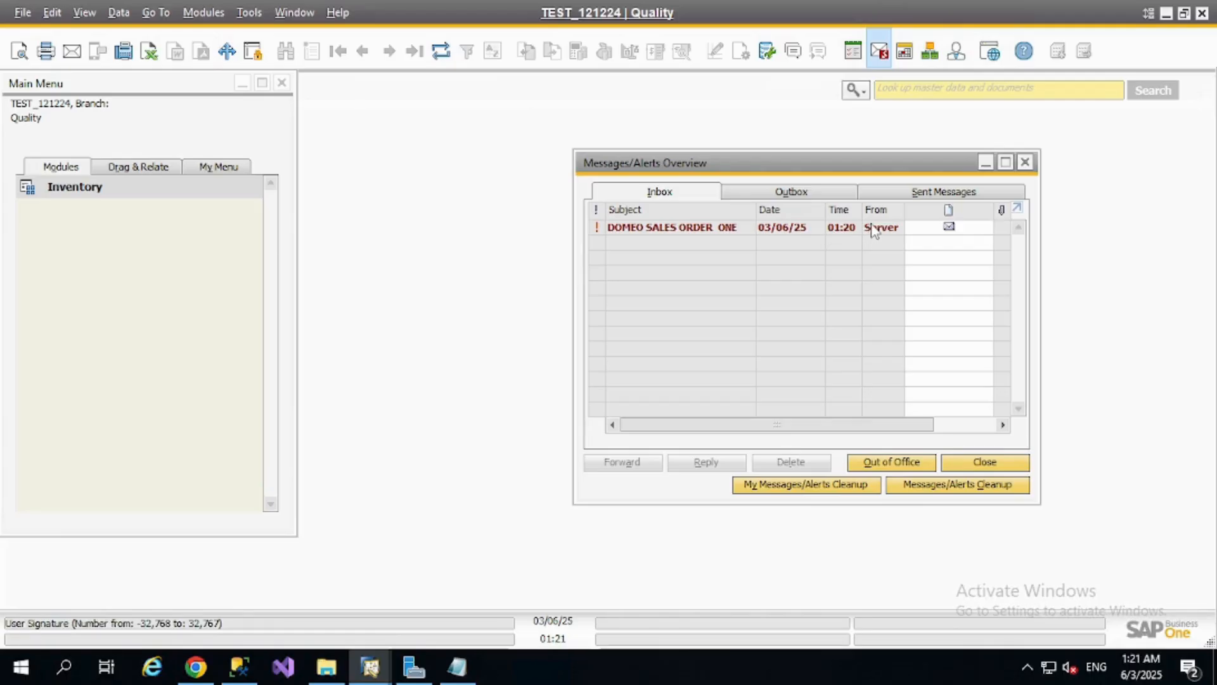
# Return to the manager session, check its Messages/Alerts Overview inbox for the sales order alert, and close the overview
pyautogui.moveTo(396, 667)
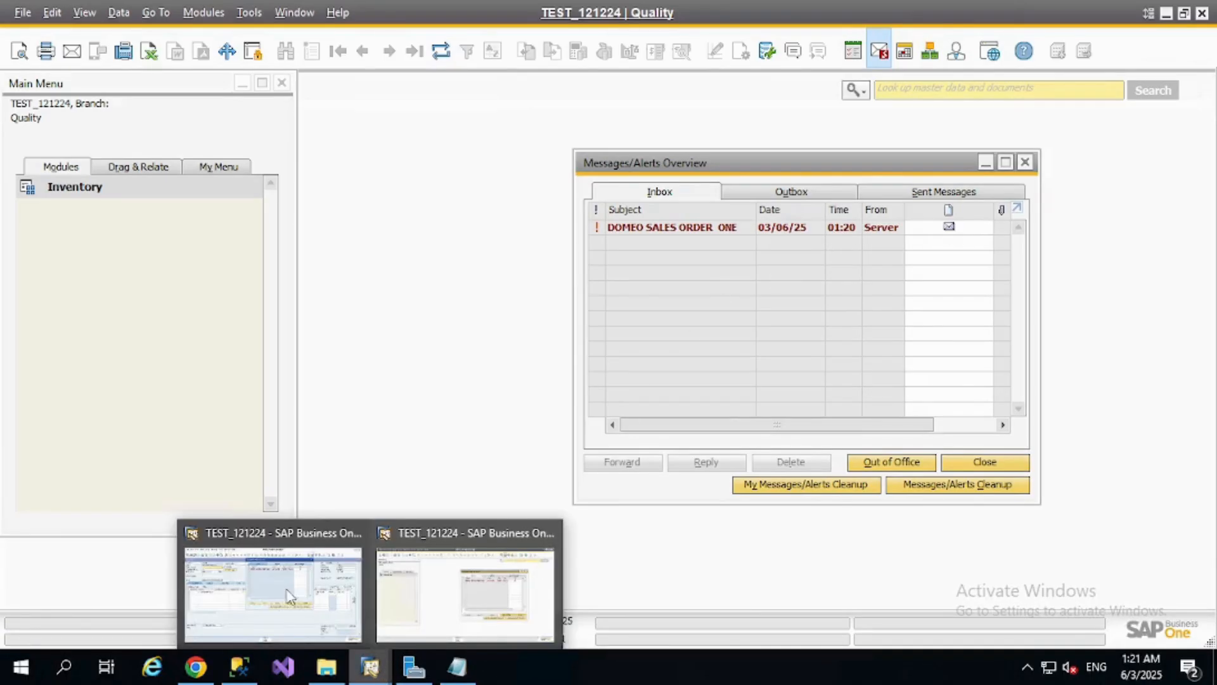
pyautogui.click(268, 594)
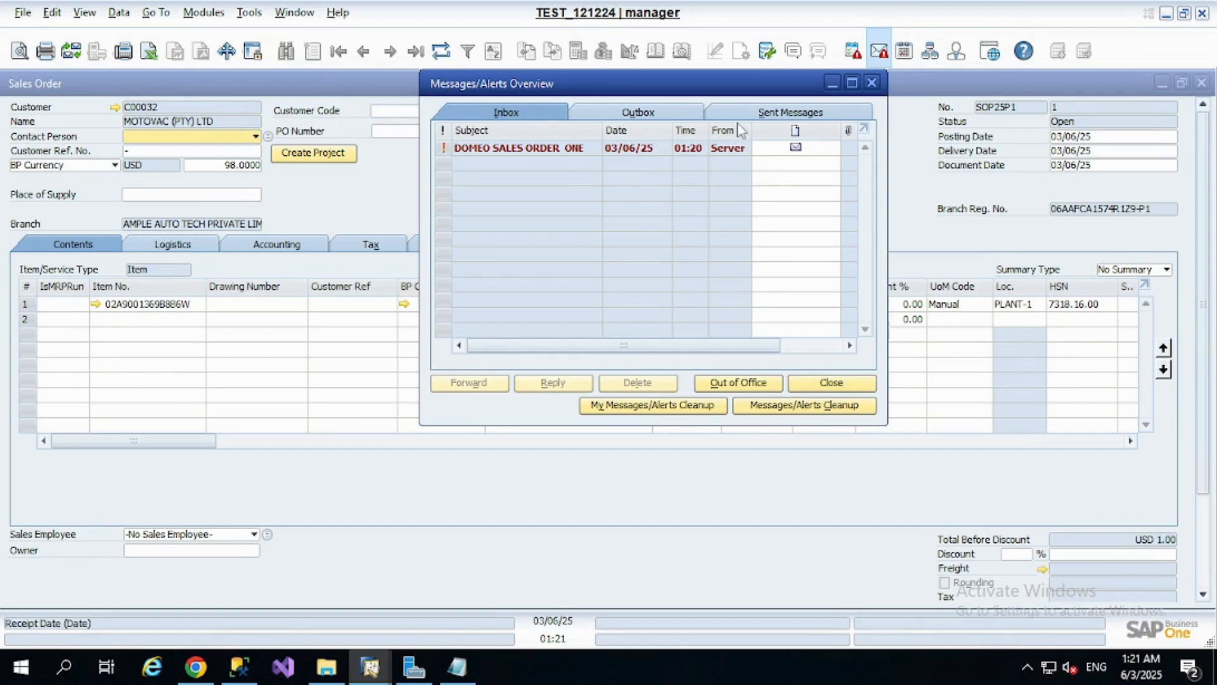
pyautogui.click(873, 85)
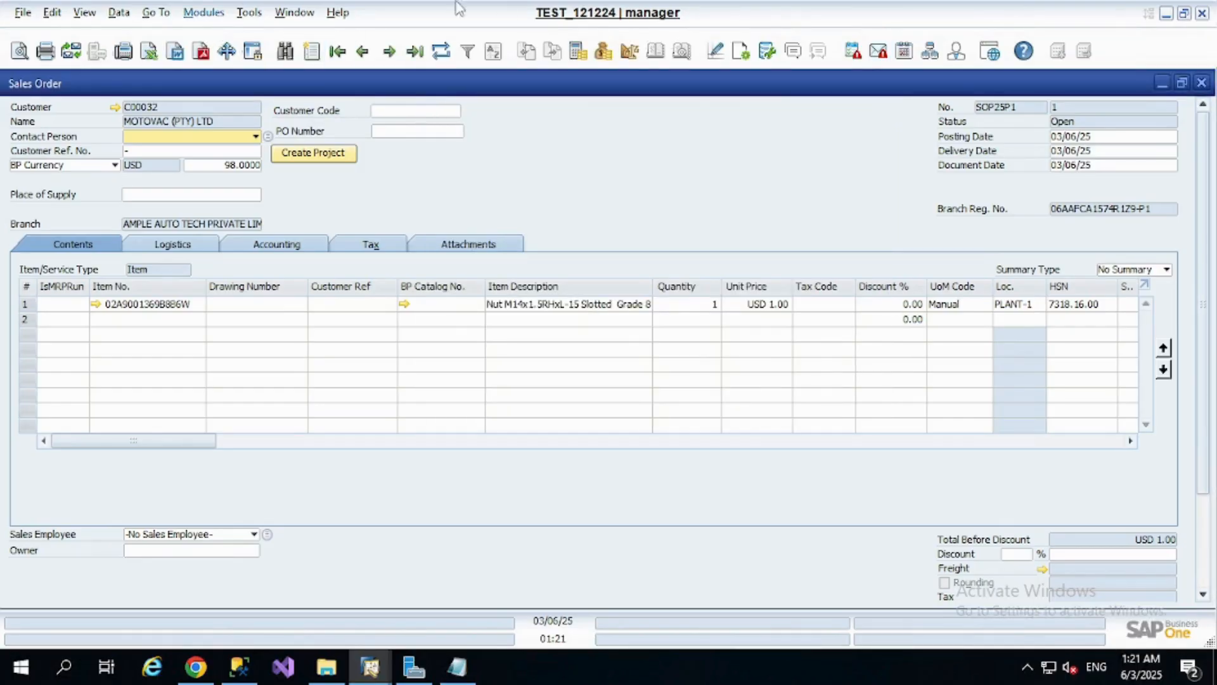
pyautogui.click(204, 12)
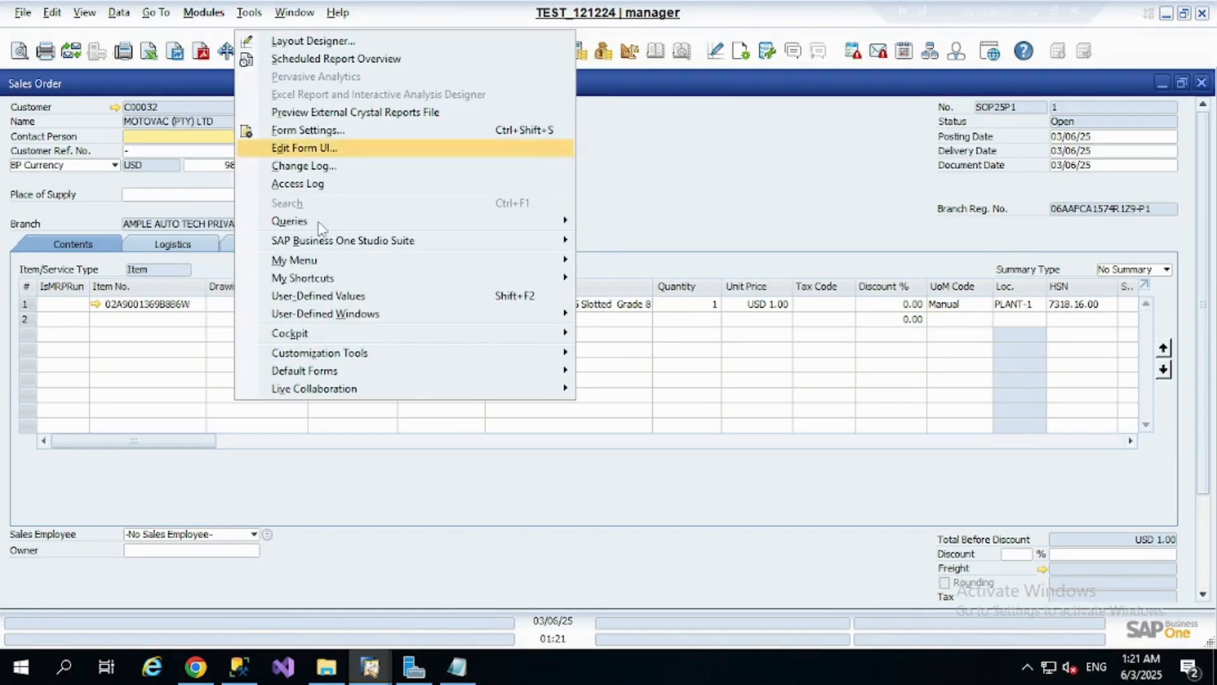
pyautogui.moveTo(178, 17)
pyautogui.moveTo(216, 13)
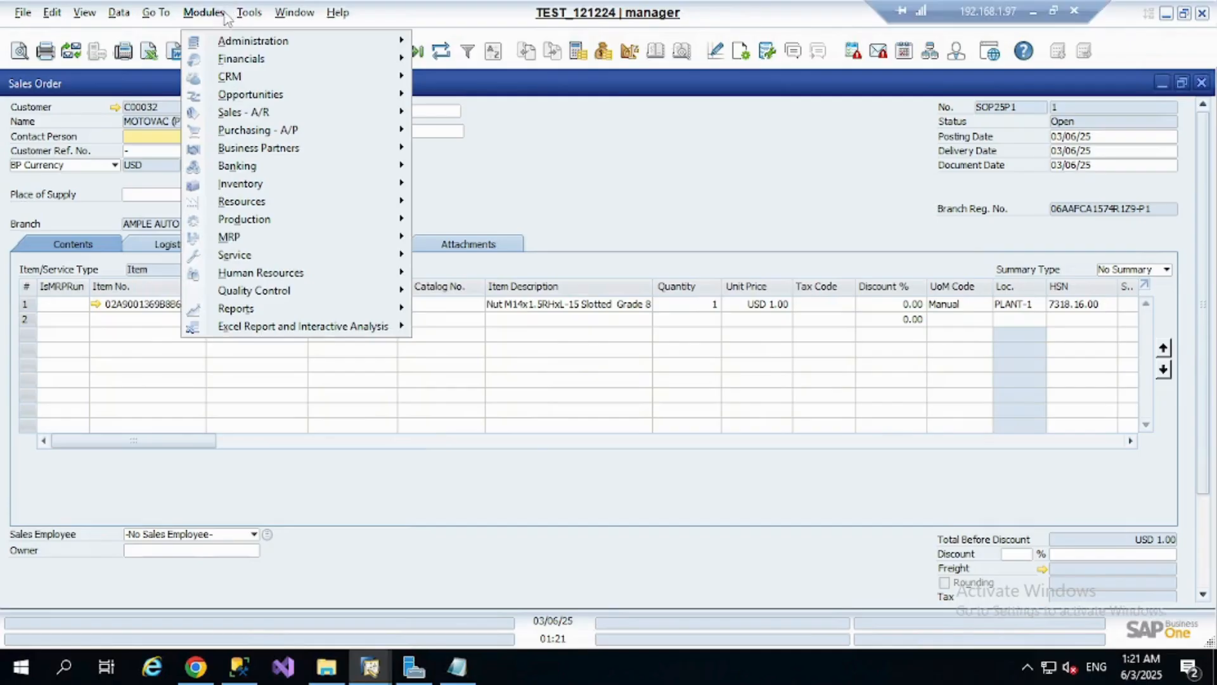
# Review the active alerts in Alerts Management, and check the Quality session's Messages/Alerts Overview inbox for the DOMEO SALES ORDER ONE alert
pyautogui.moveTo(271, 57)
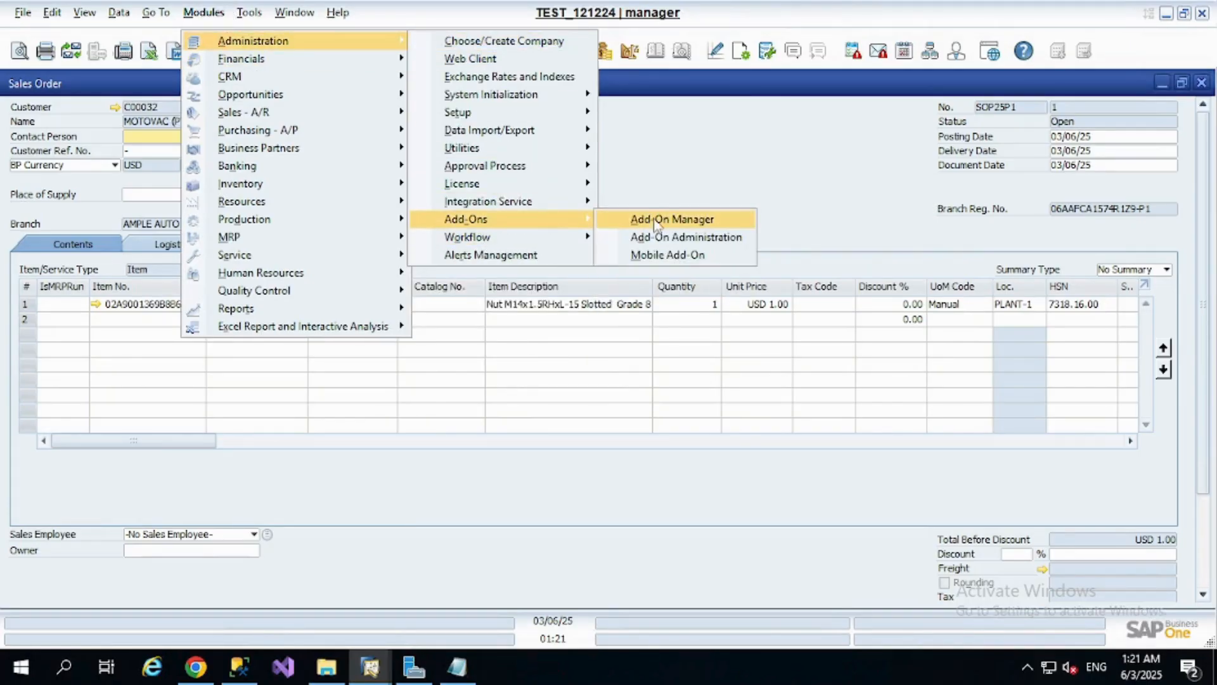
pyautogui.click(560, 256)
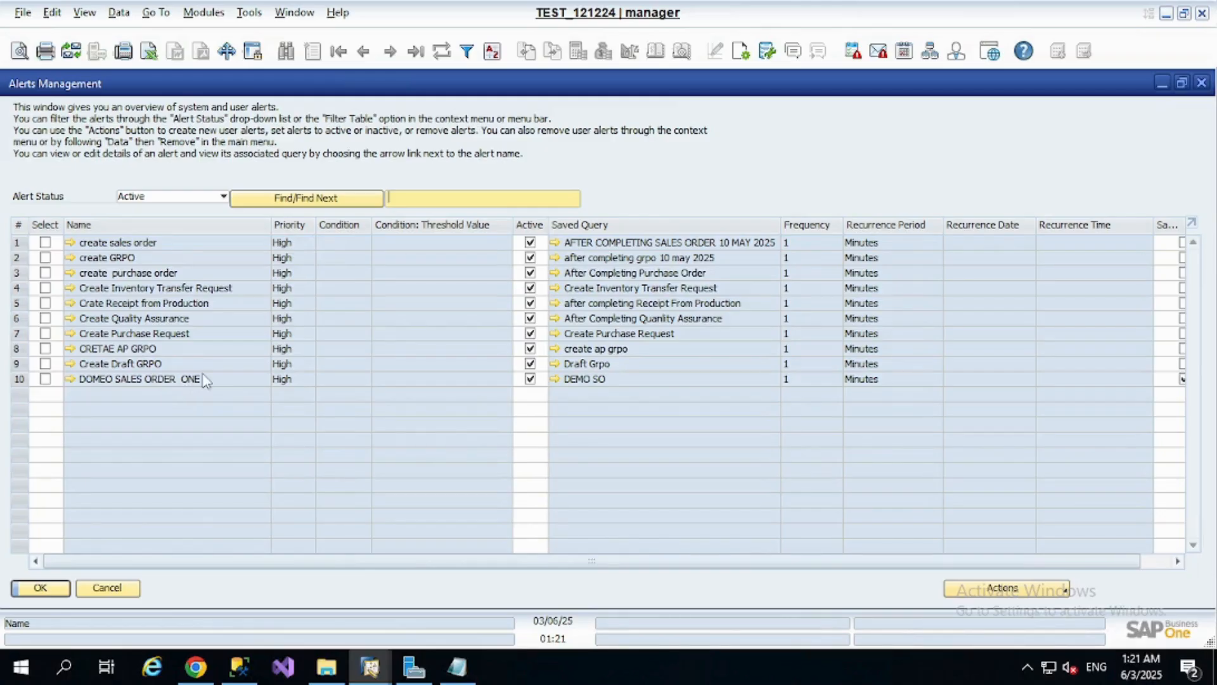
pyautogui.moveTo(369, 667)
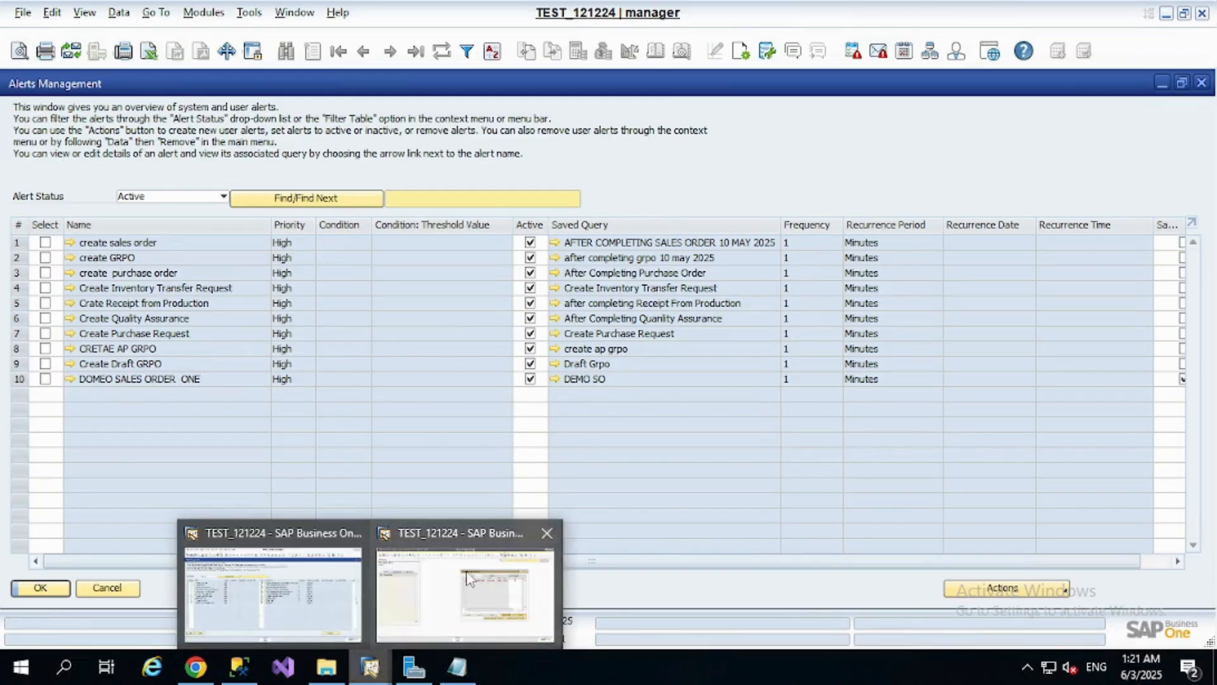
pyautogui.click(457, 609)
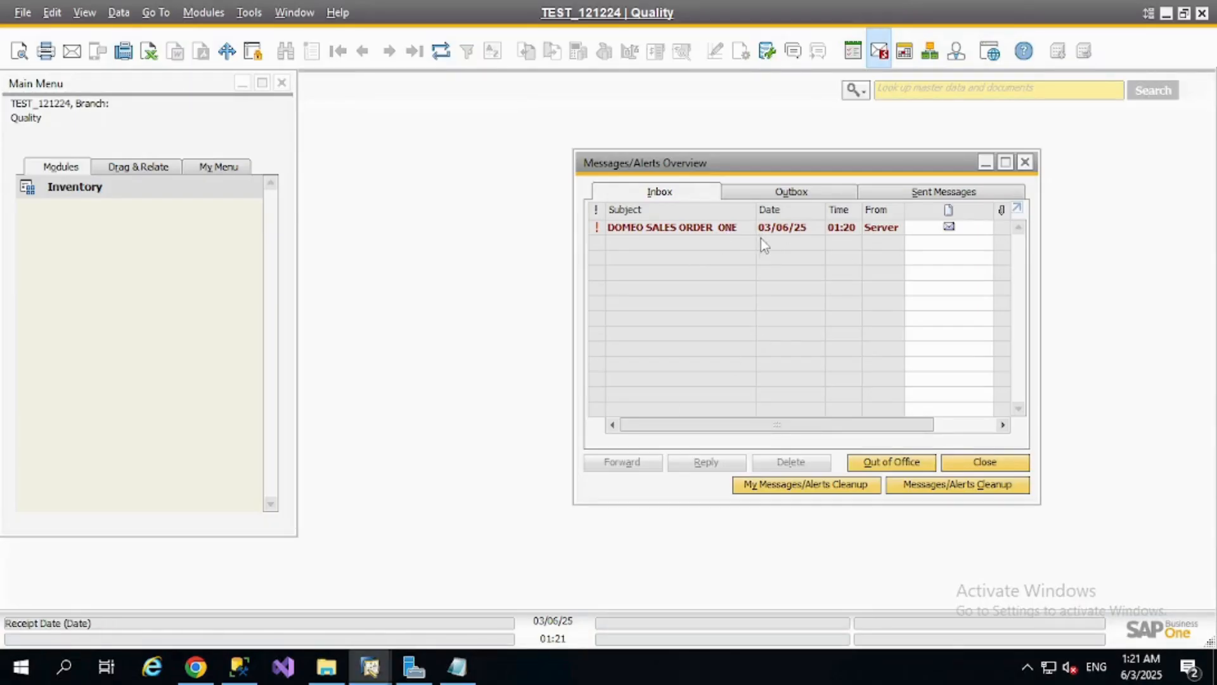
# Return to the manager session and close the Alerts Management and Sales Order windows
pyautogui.hotkey('alt', 'Tab')
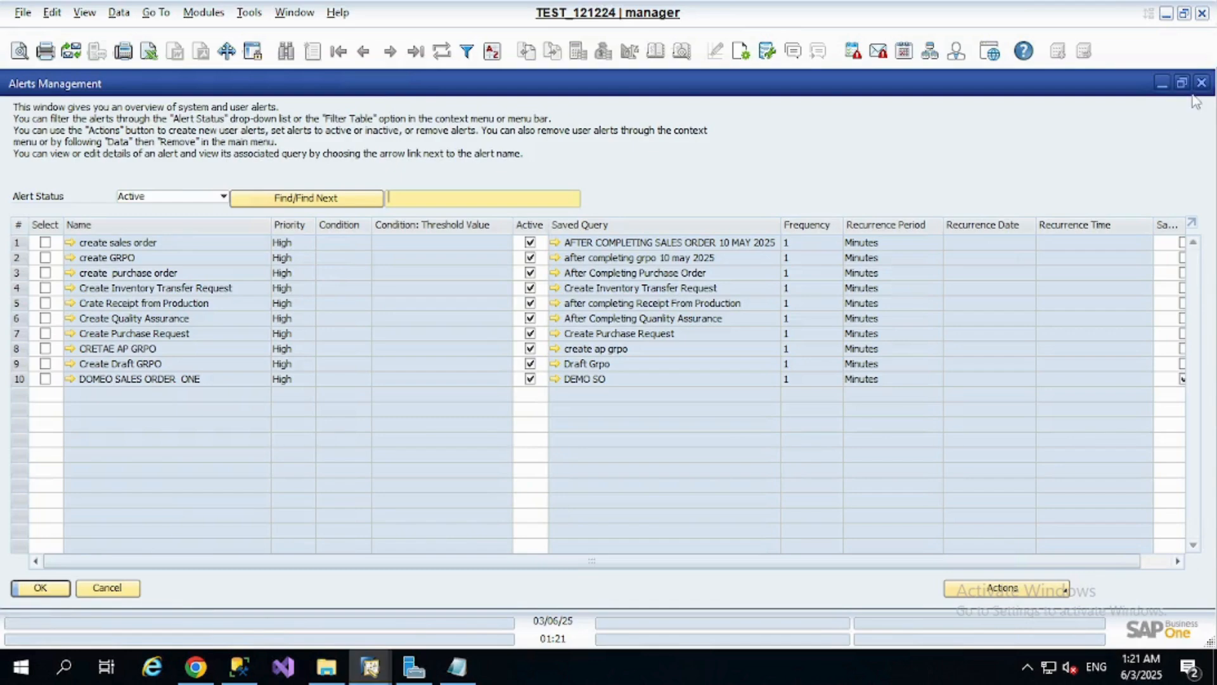
pyautogui.click(1202, 84)
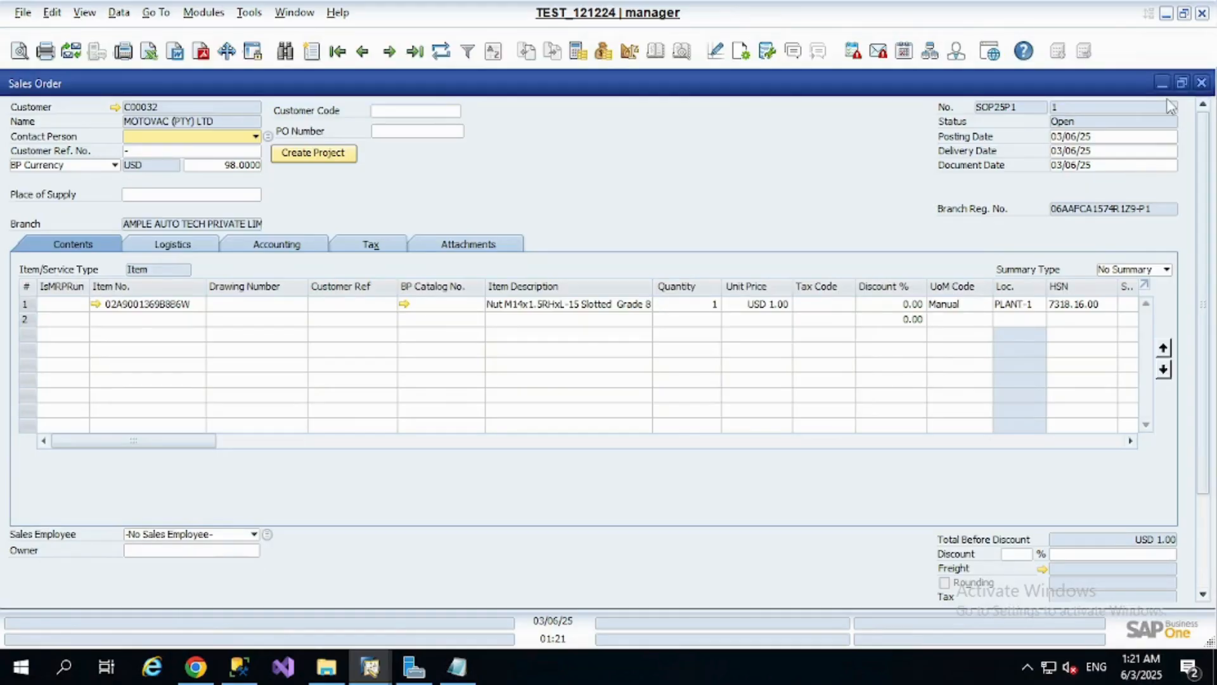
pyautogui.click(1203, 84)
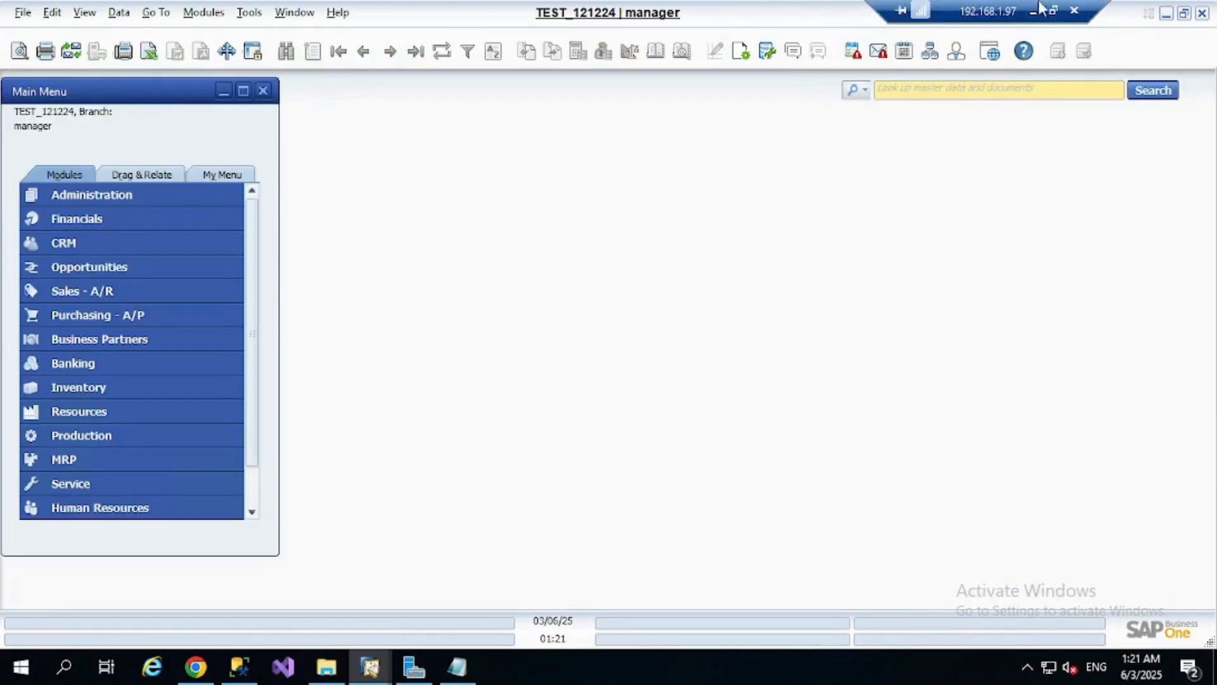